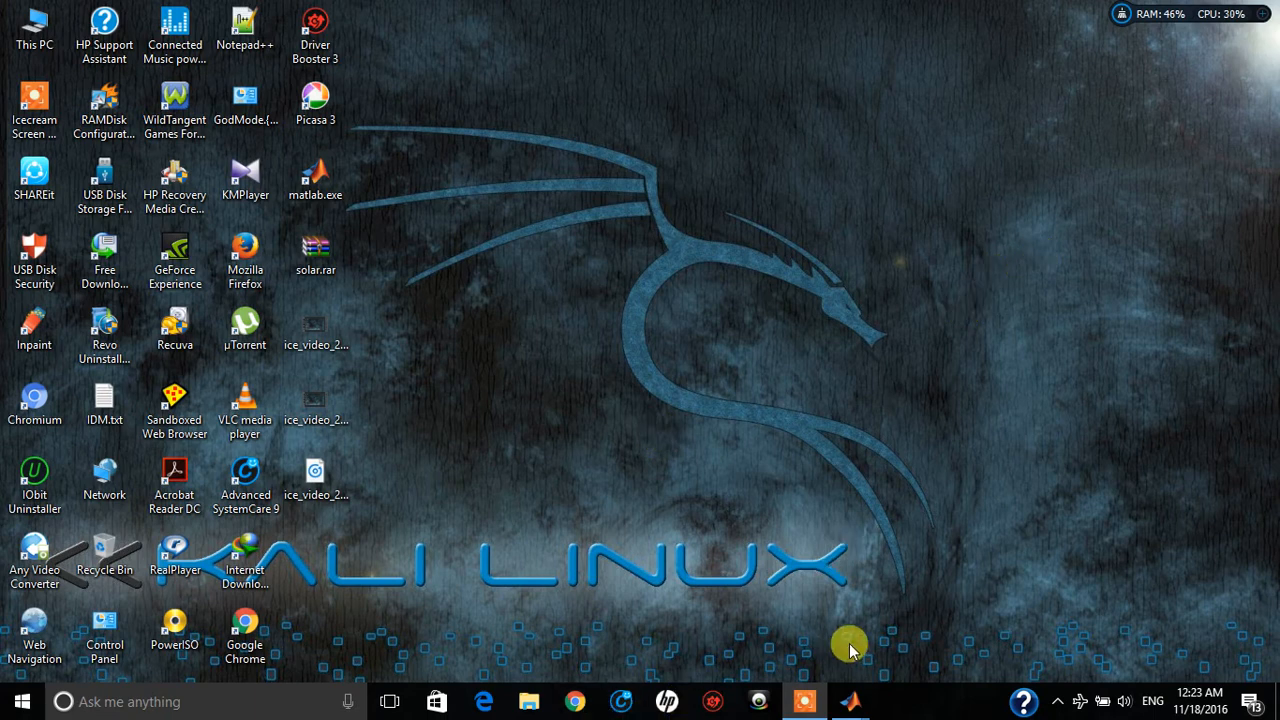
Switch to the existing solar model in Simulink and examine its layout, including the Solar Cell and Product blocks
mouse_move(855, 705)
click(688, 634)
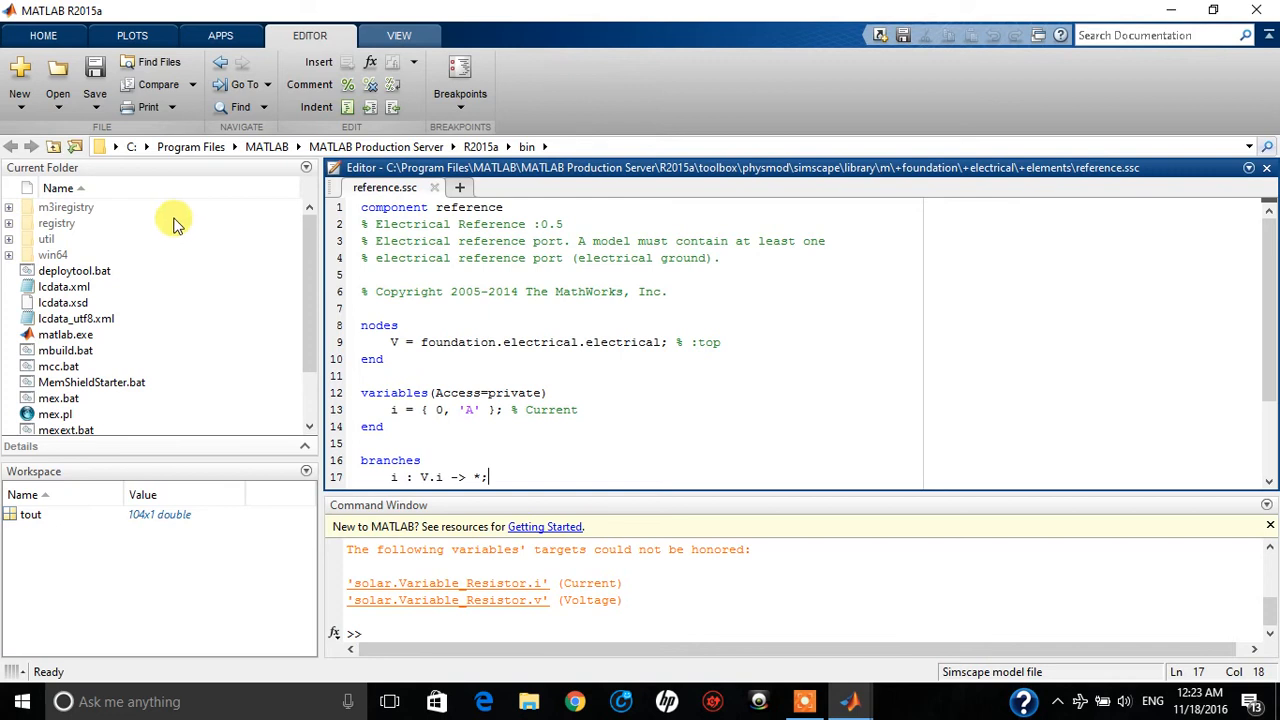
mouse_move(847, 705)
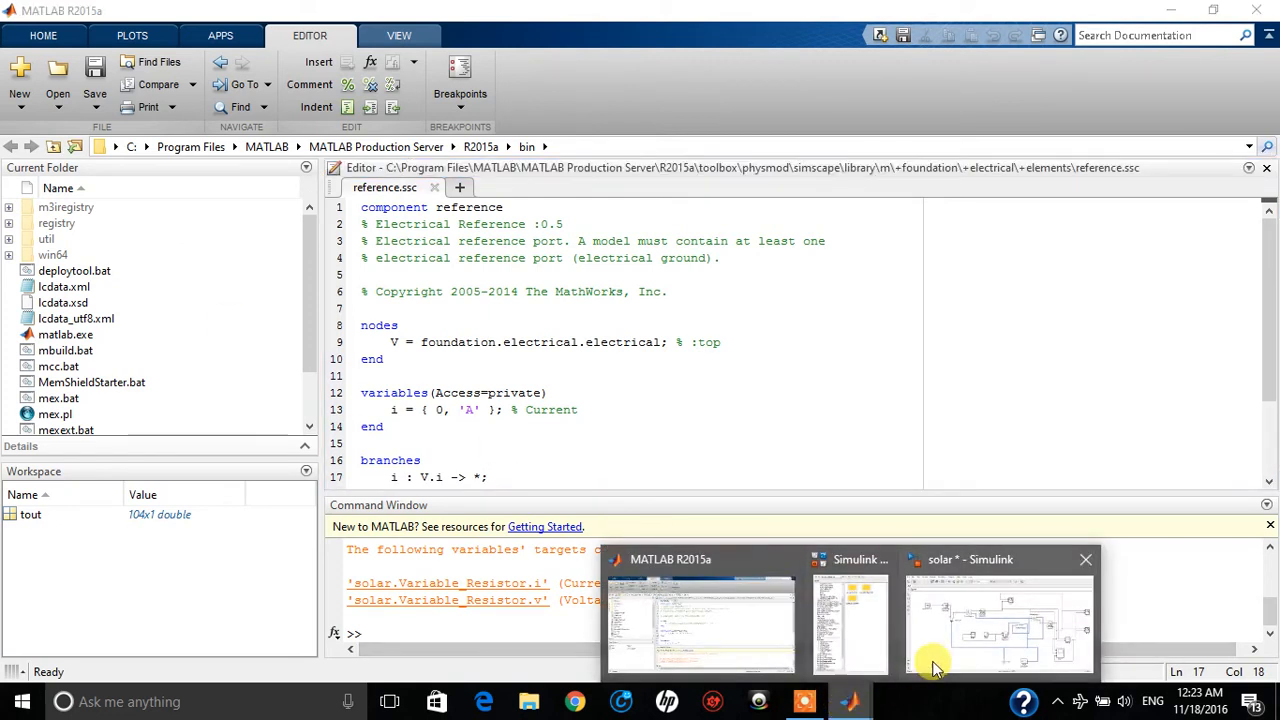
click(942, 660)
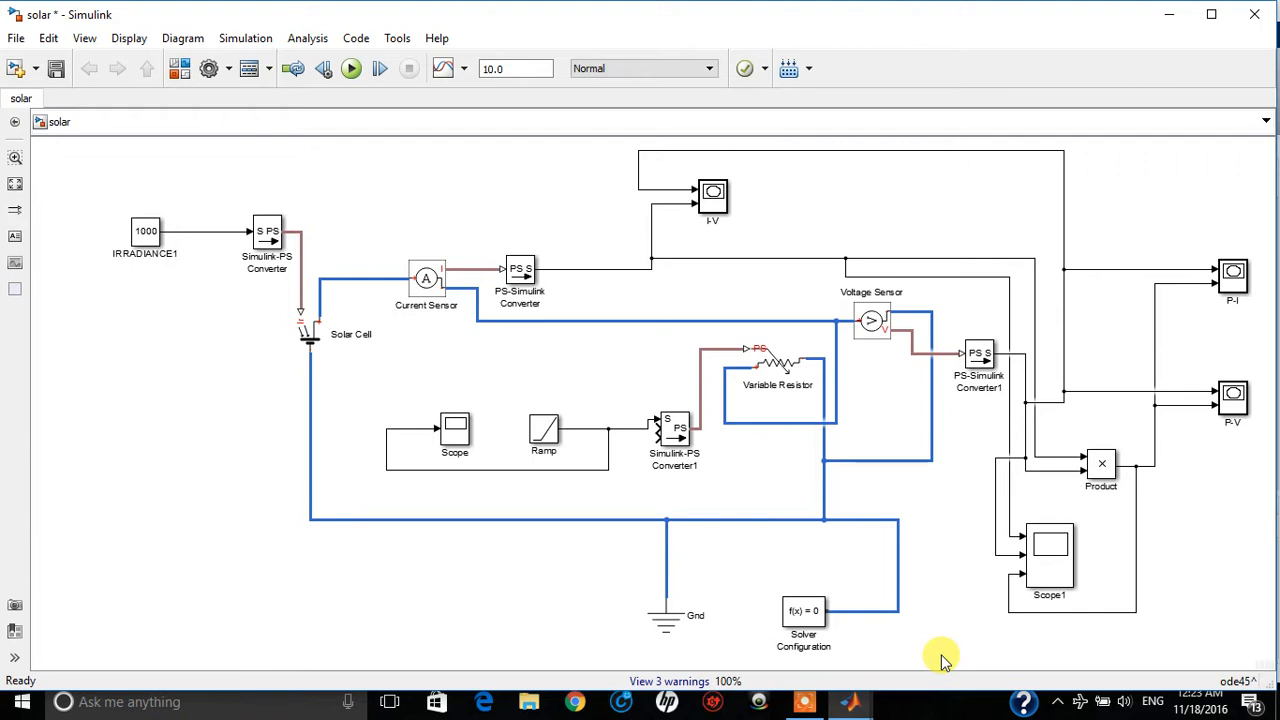
click(1105, 465)
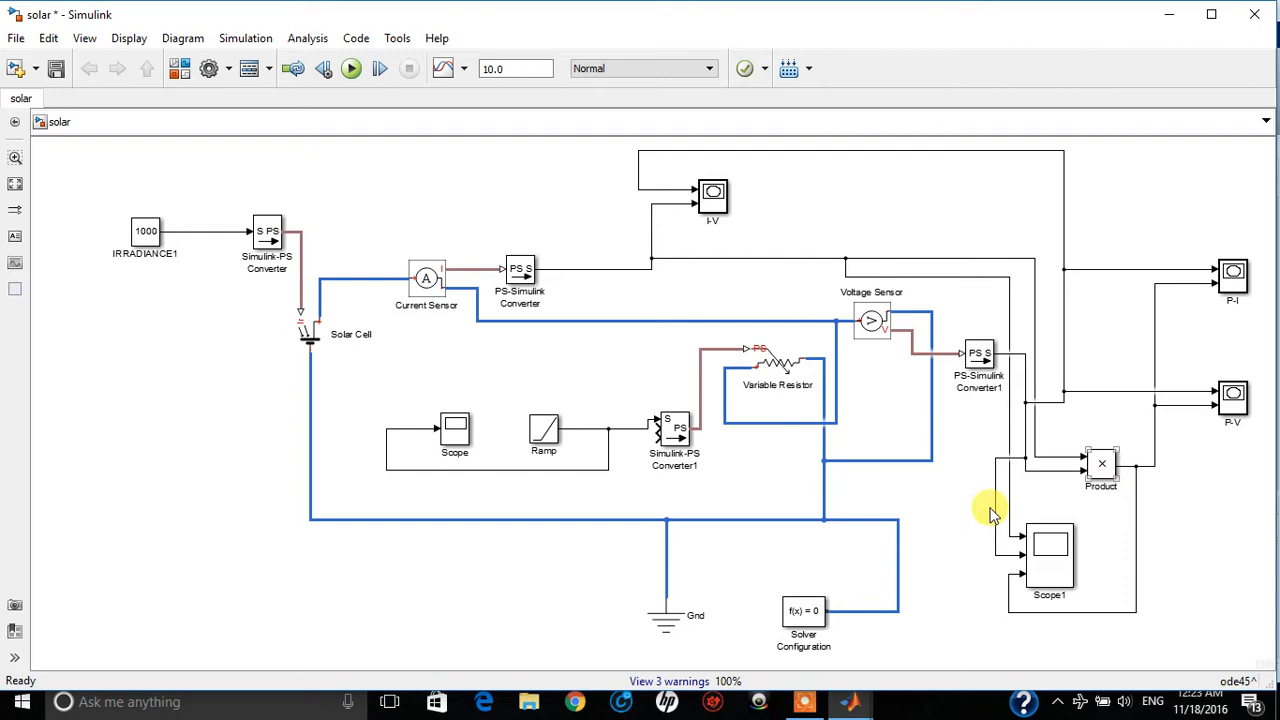
click(313, 325)
click(315, 368)
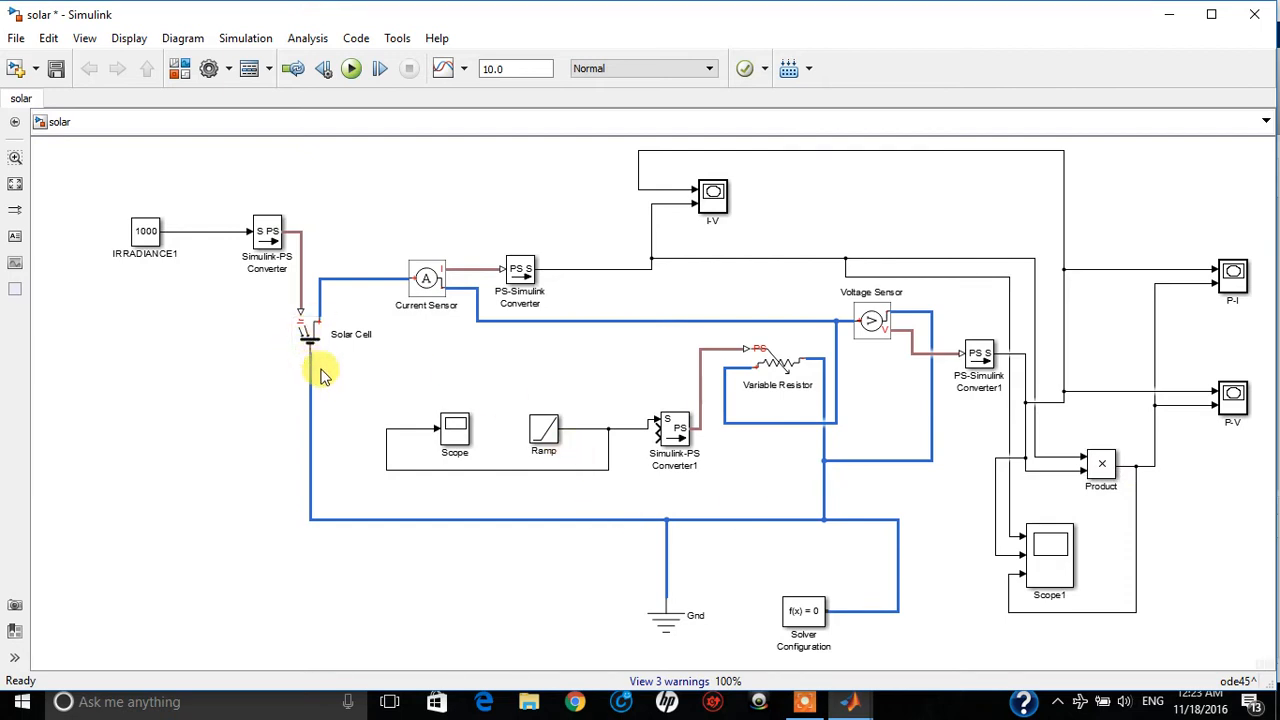
click(322, 333)
click(320, 372)
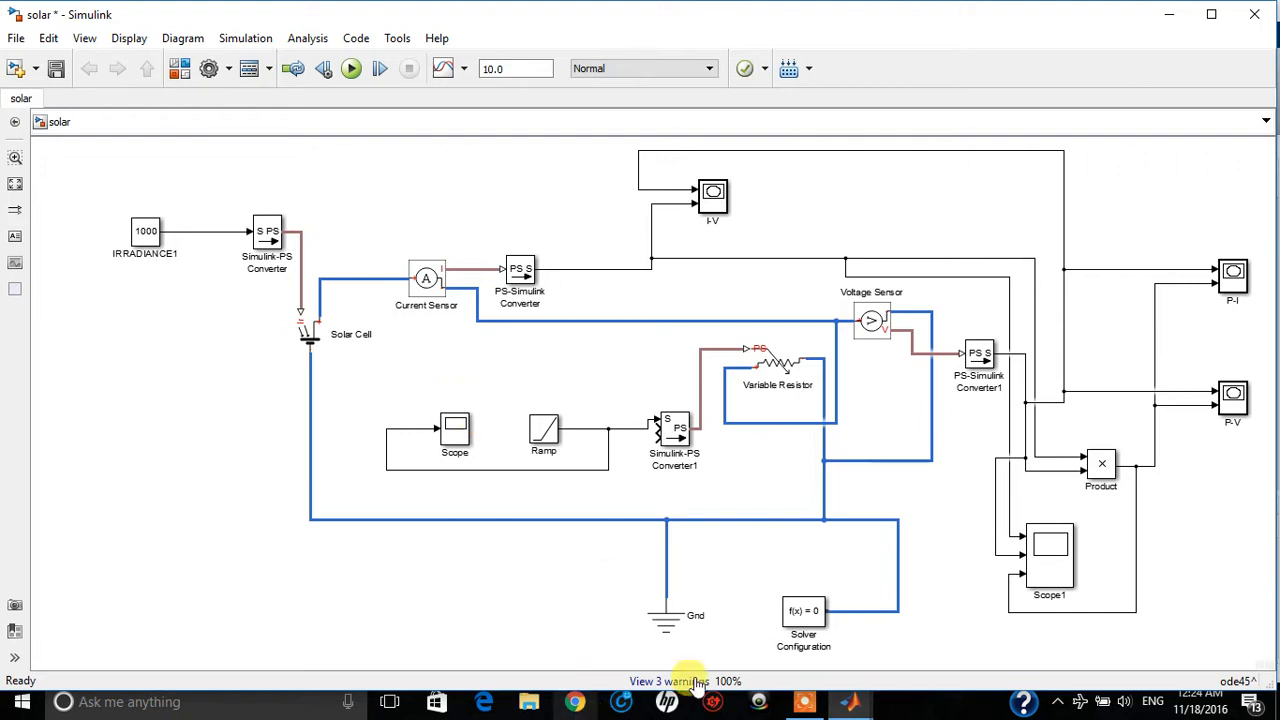
Switch to the main MATLAB window and open the Simulink Library Browser
click(804, 702)
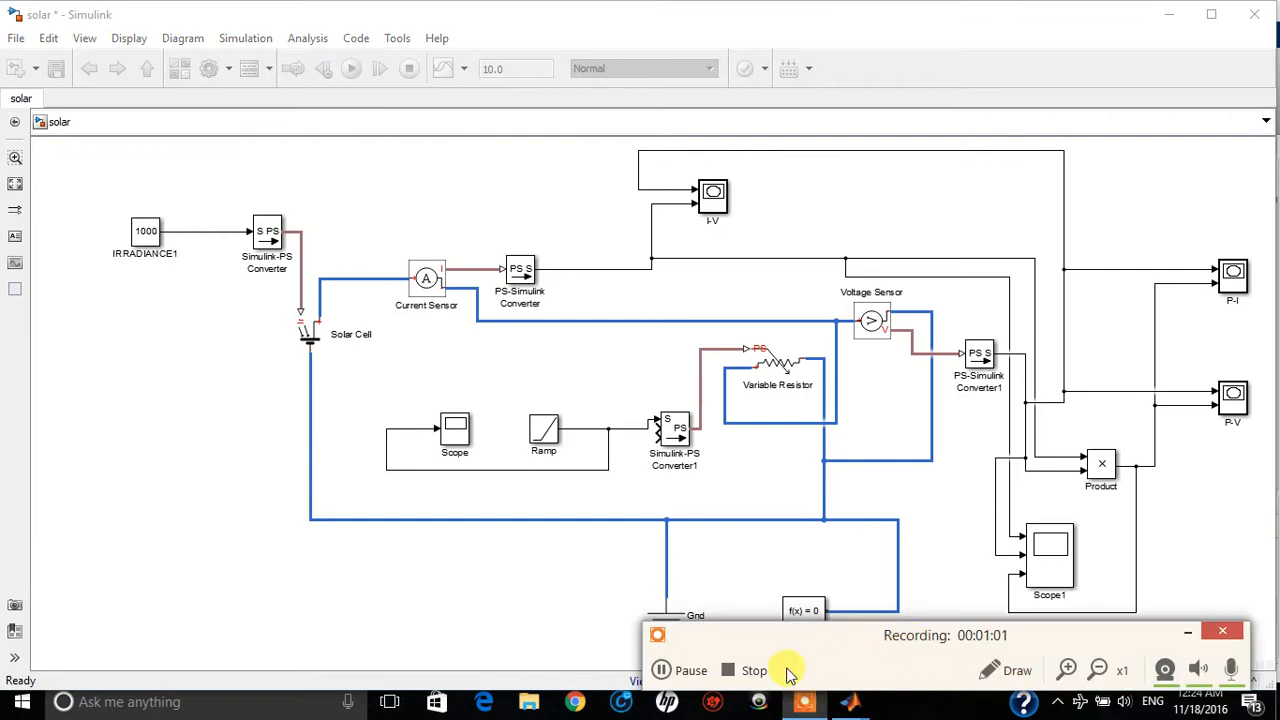
click(688, 670)
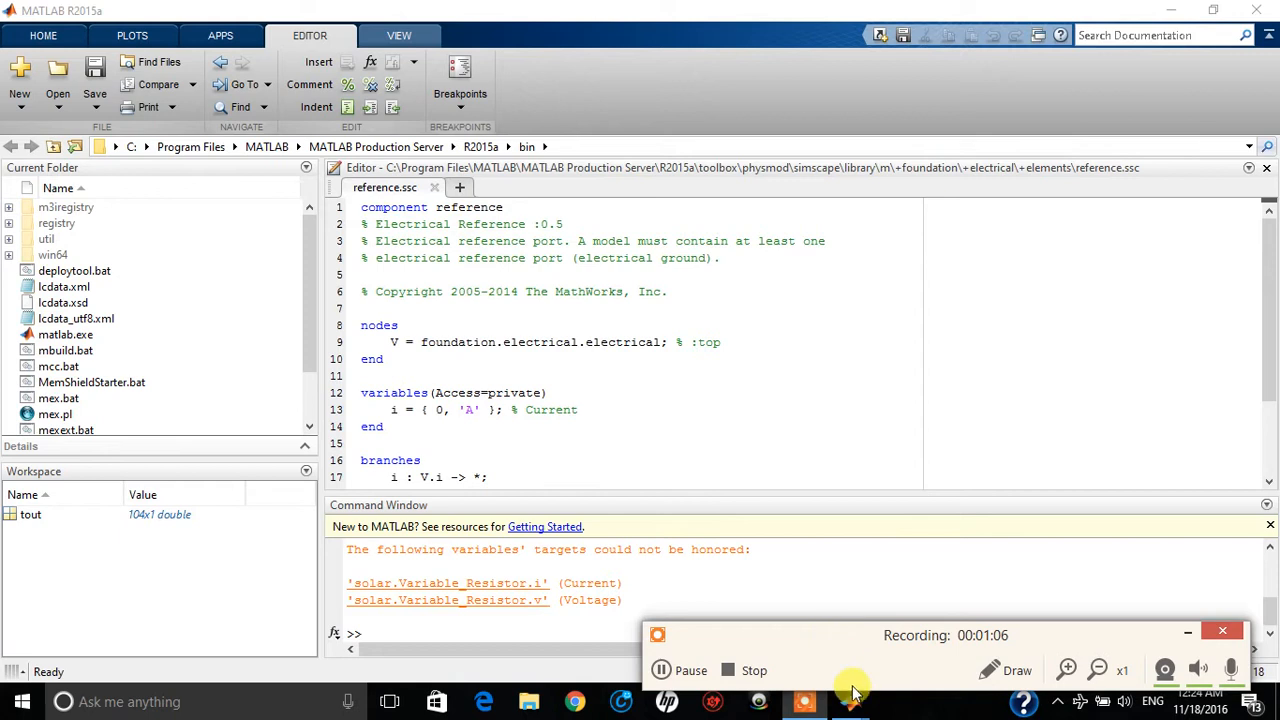
click(312, 5)
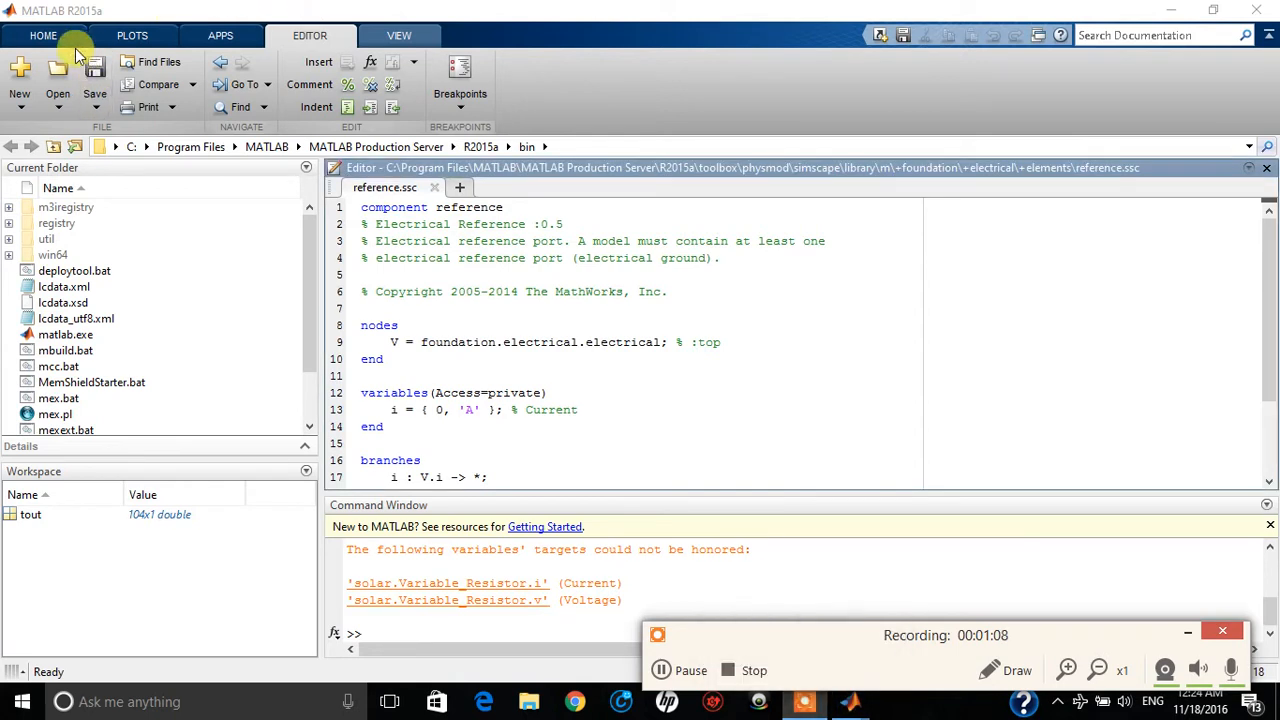
click(43, 35)
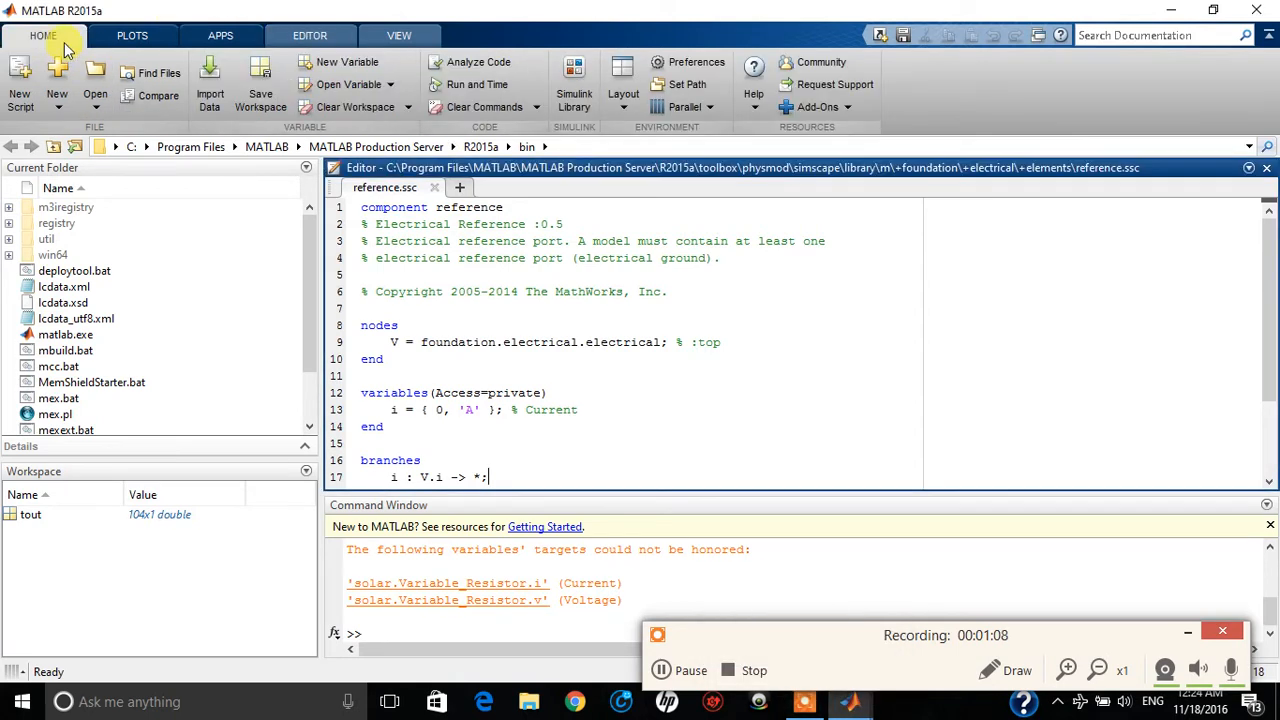
click(573, 80)
mouse_move(222, 17)
mouse_down()
mouse_move(190, 20)
mouse_move(228, 20)
mouse_up()
scroll(100, 240, up, 4)
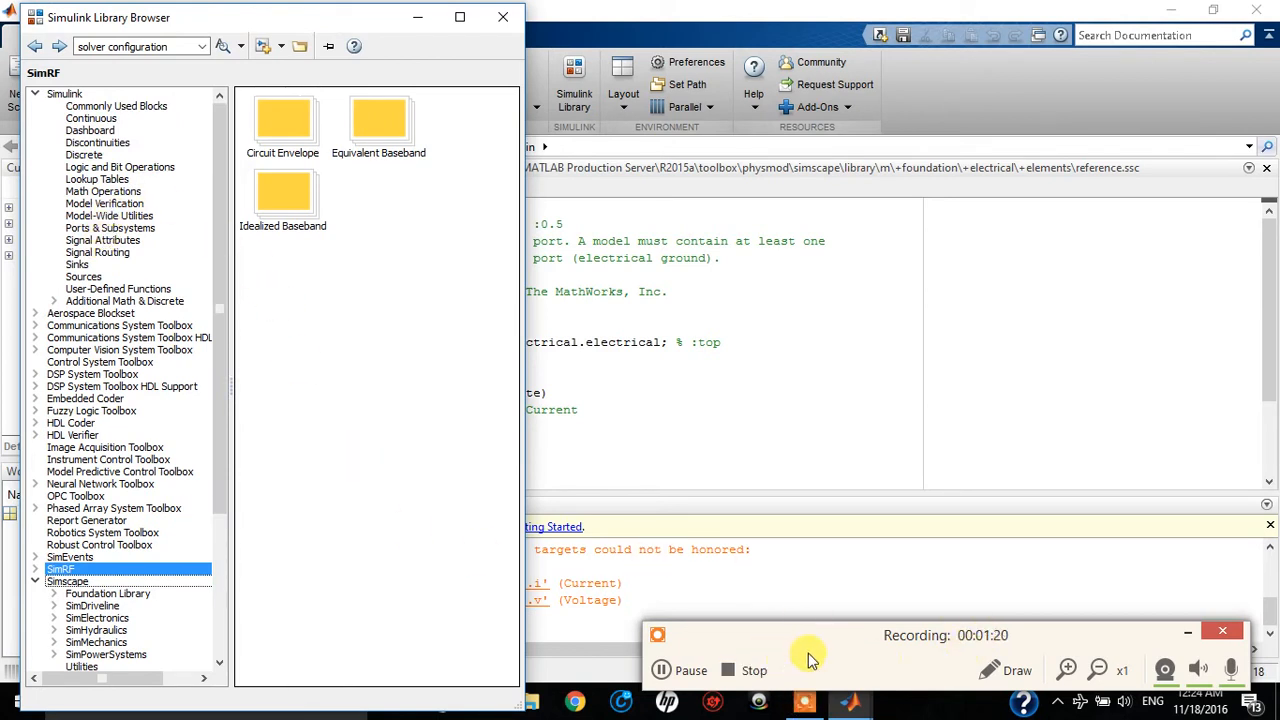
click(1192, 636)
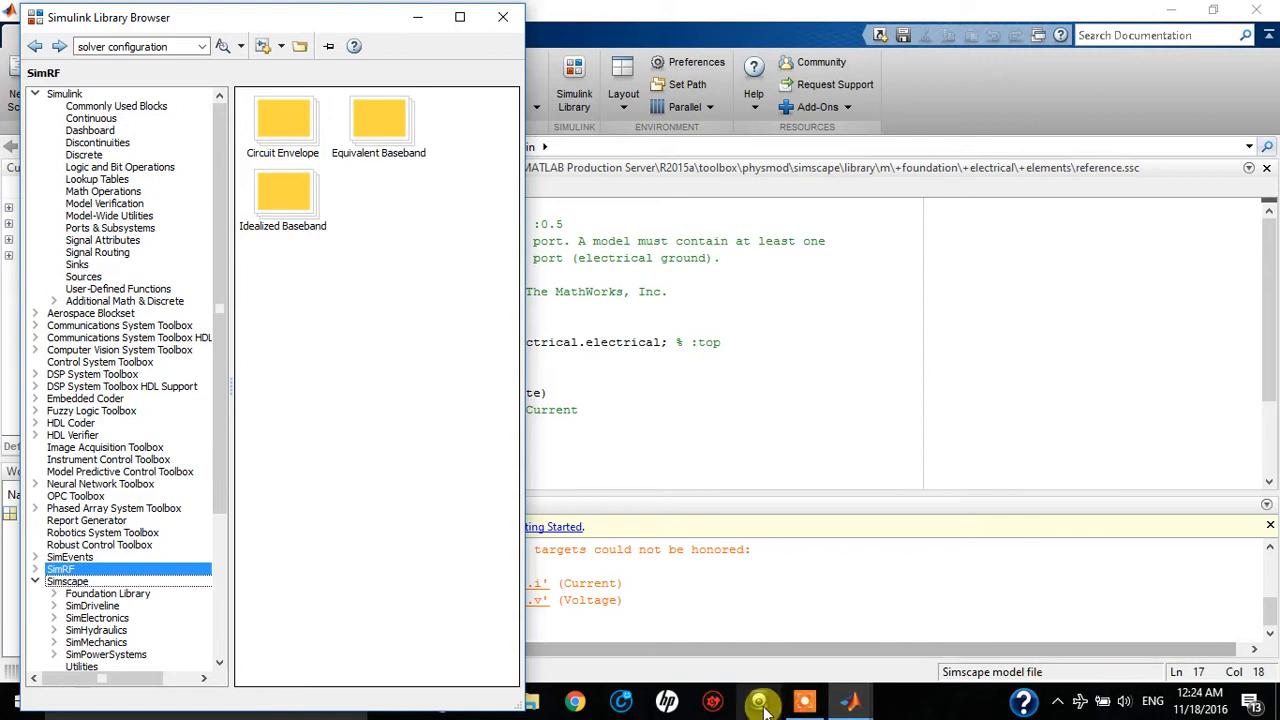
Create a blank Simulink model and arrange its enlarged window side by side with the Library Browser
mouse_move(845, 700)
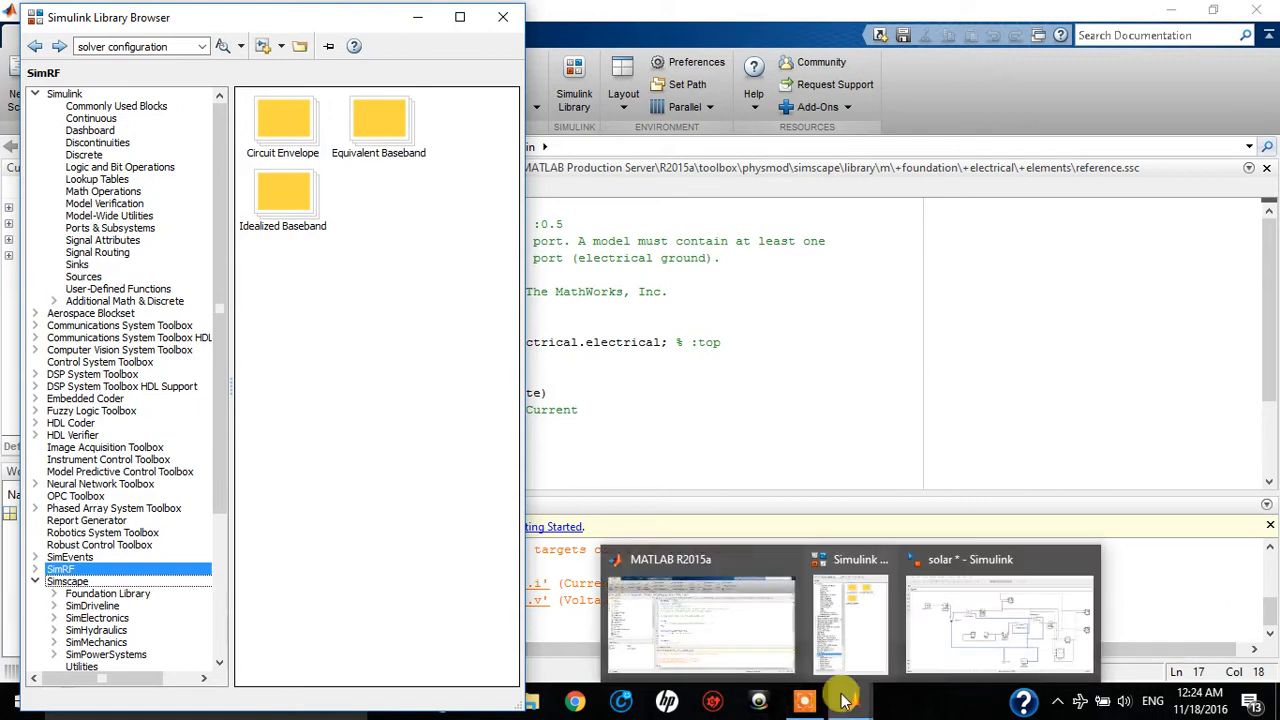
click(857, 623)
click(259, 47)
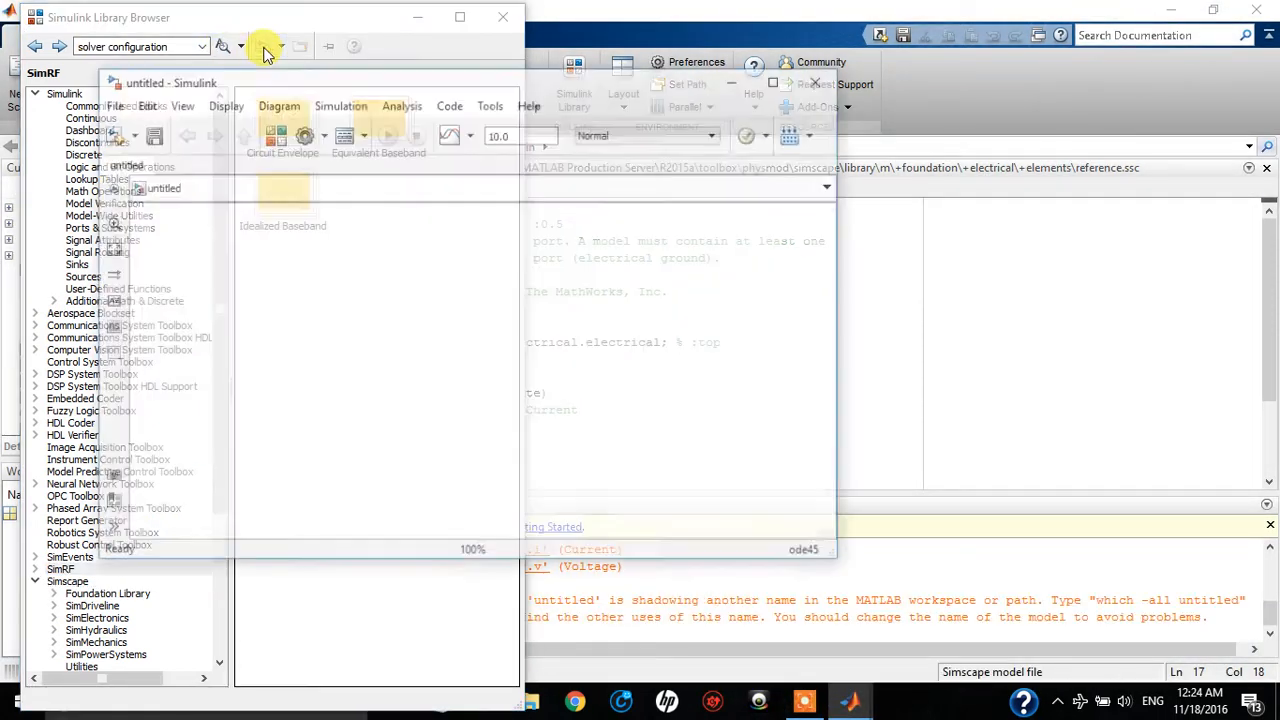
drag(613, 87, 1038, 22)
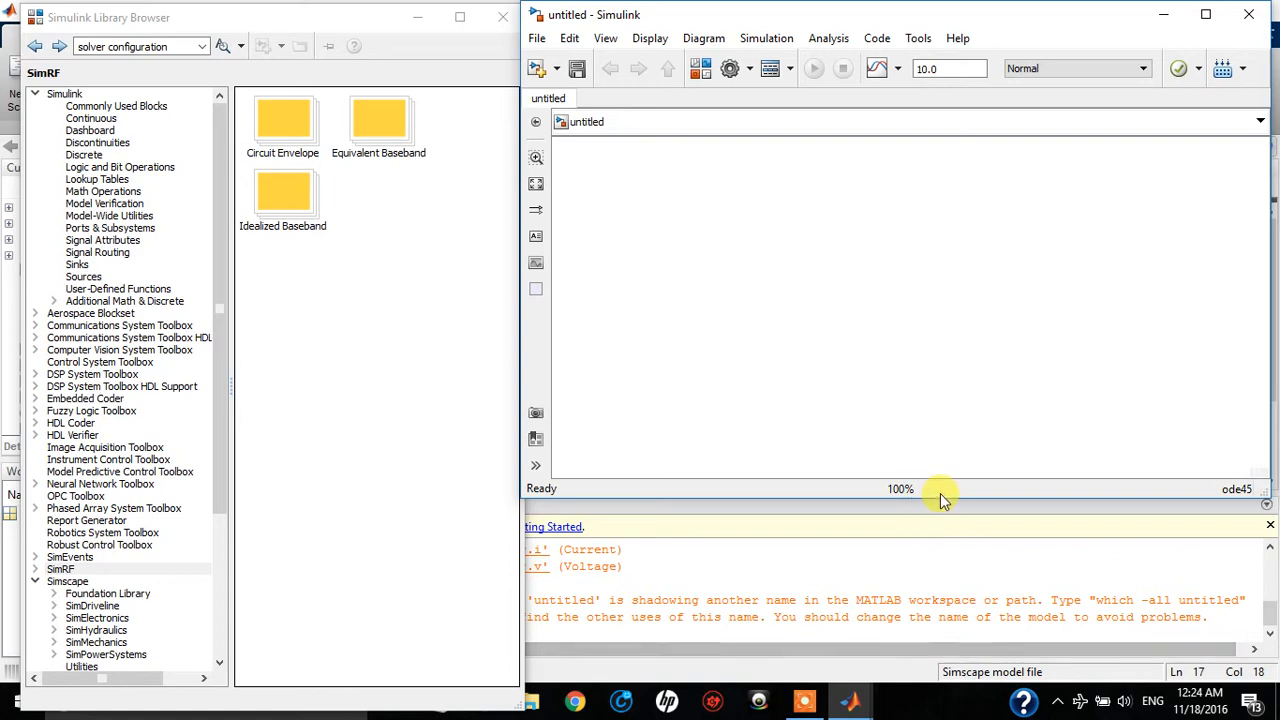
drag(934, 494, 950, 686)
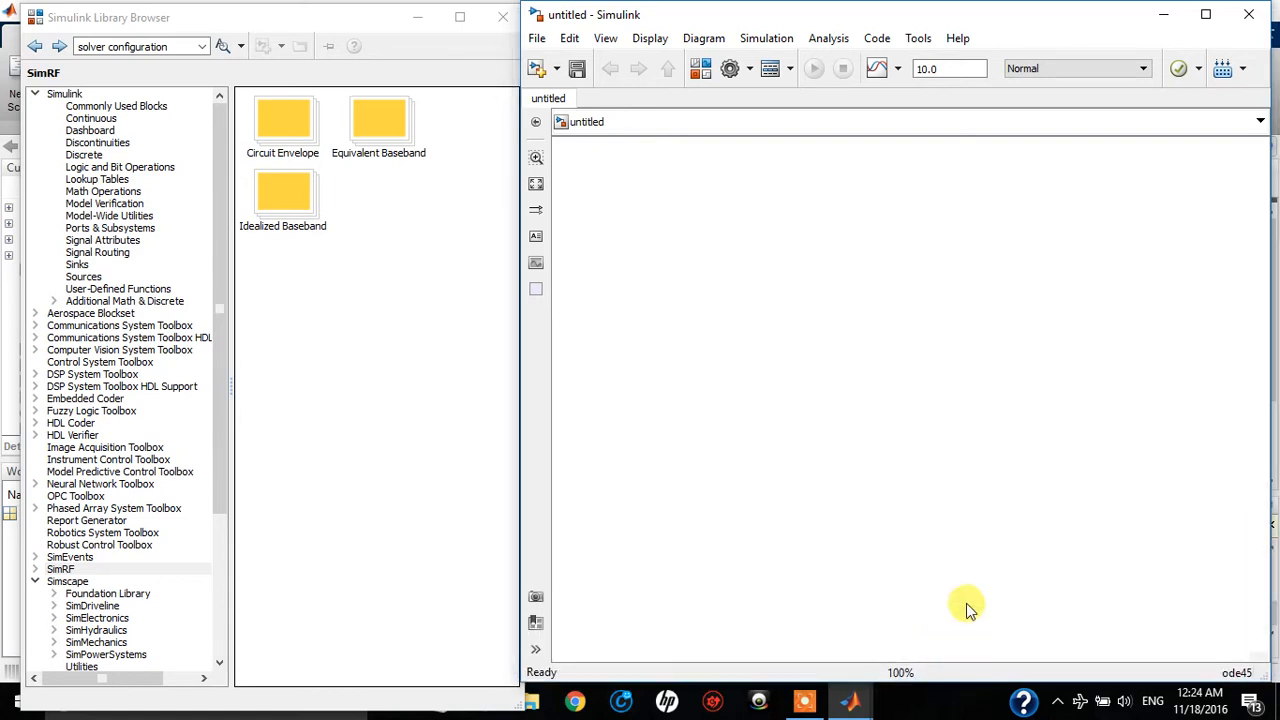
drag(103, 12, 128, 16)
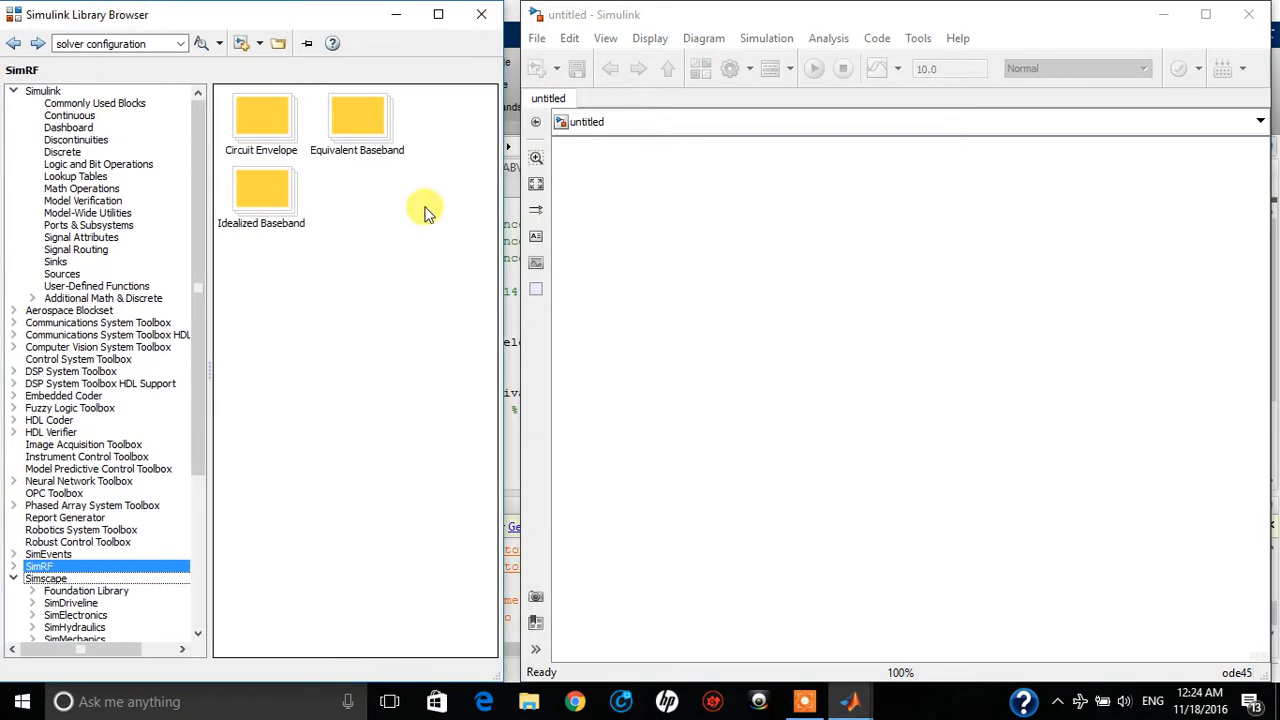
drag(522, 302, 445, 340)
drag(566, 383, 447, 372)
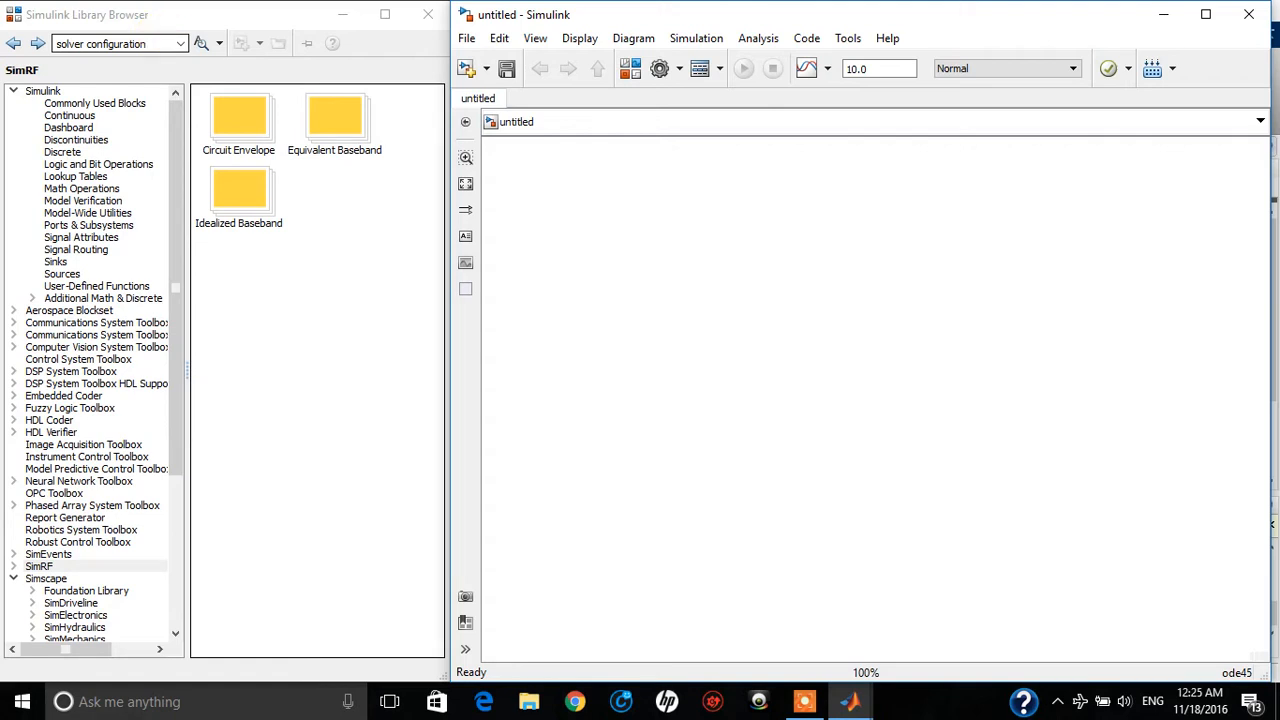
Search the block library for "solar cell" and place the Solar Cell block in the blank model
click(160, 43)
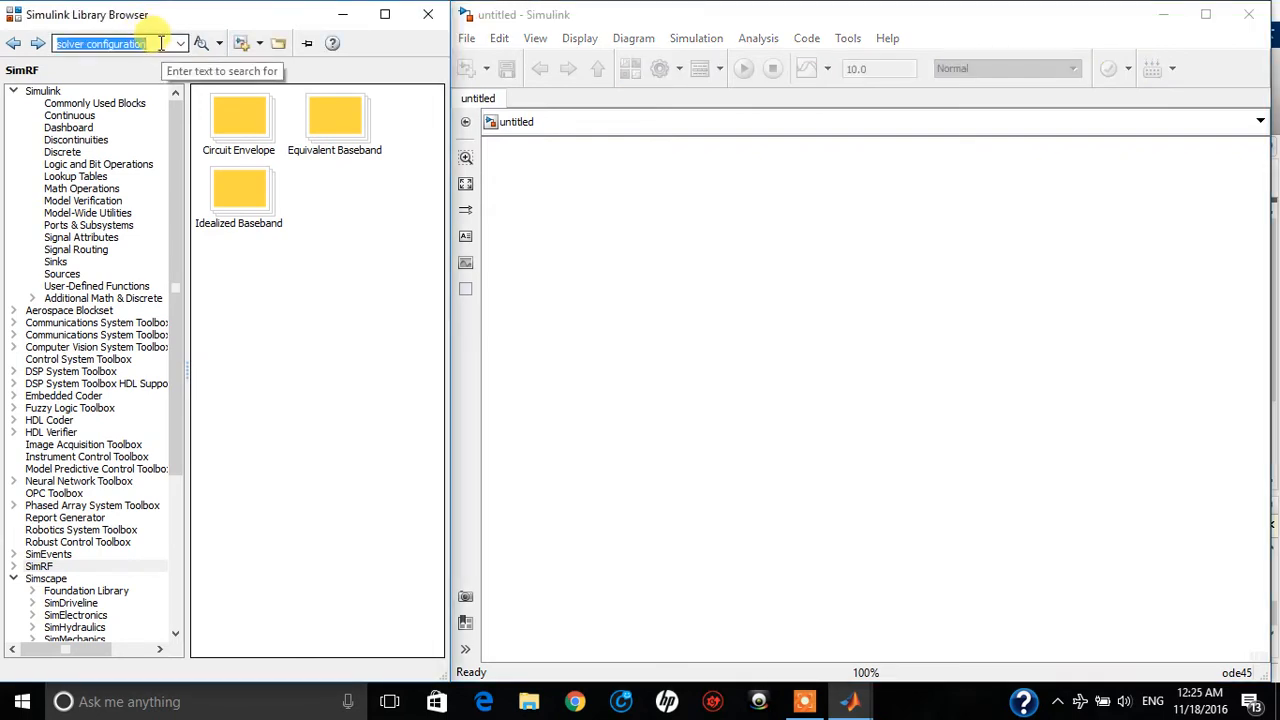
text(s)
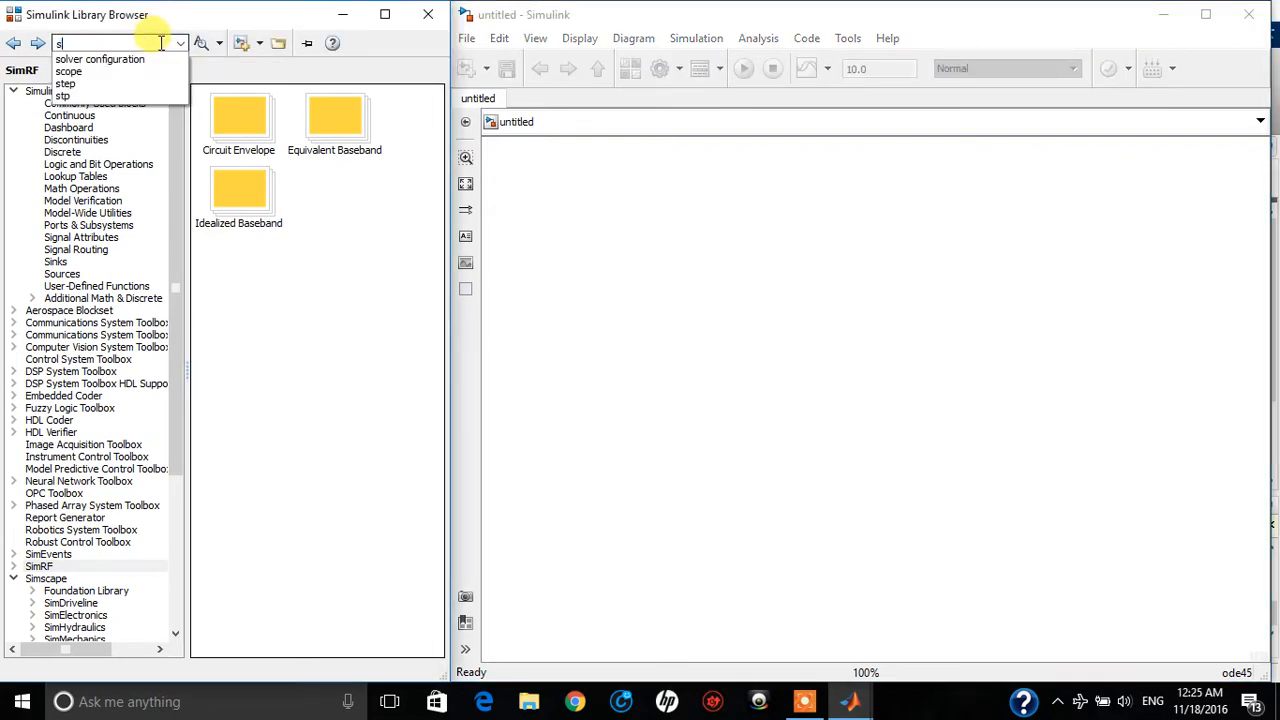
text(olar cell)
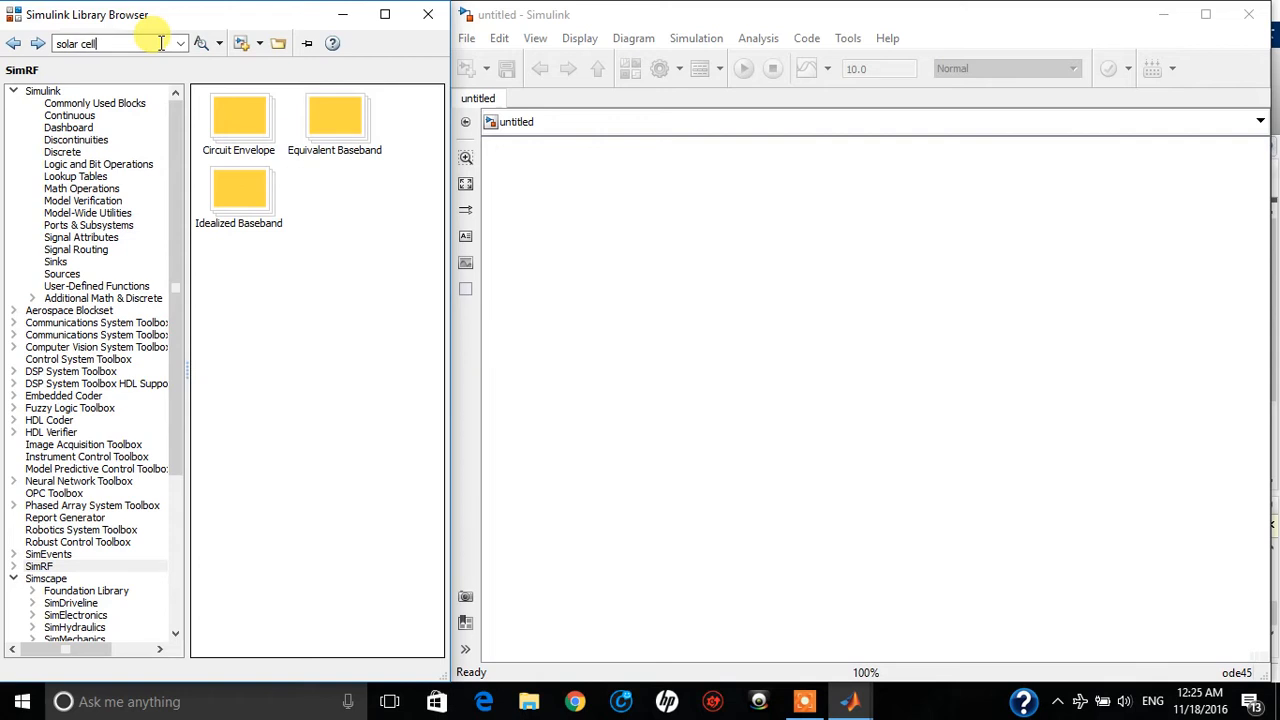
key(Return)
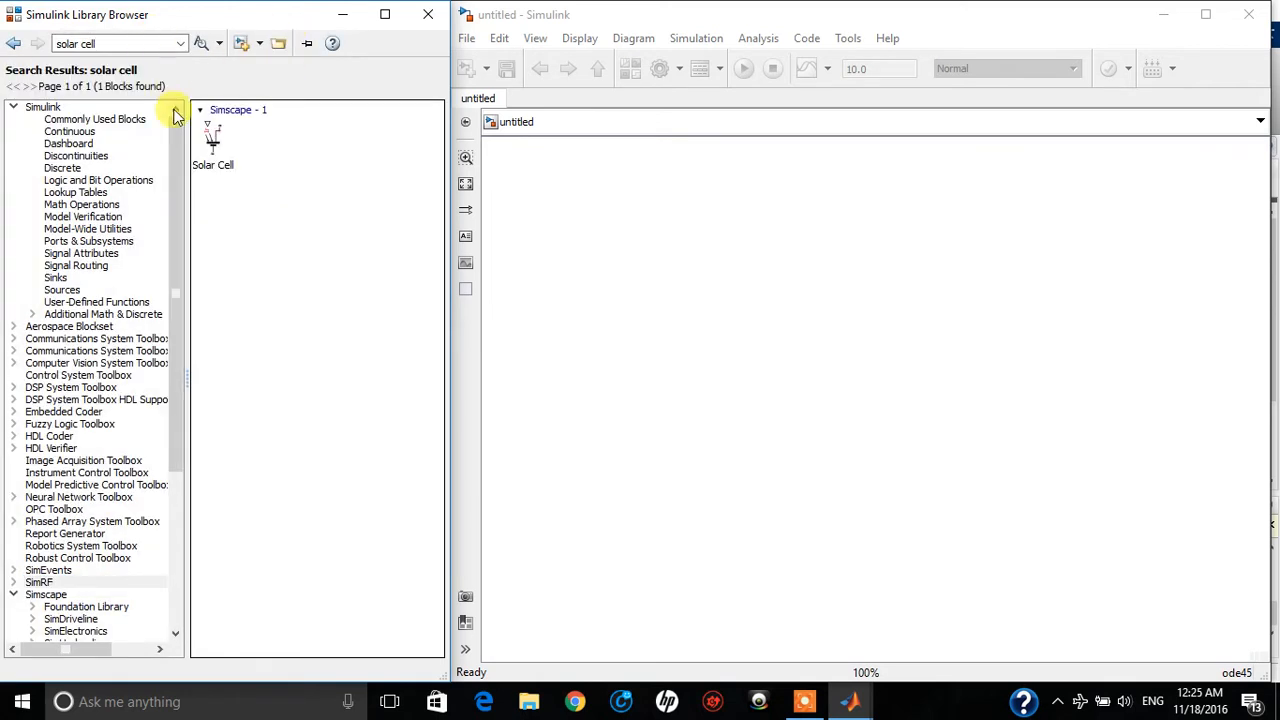
drag(213, 140, 697, 315)
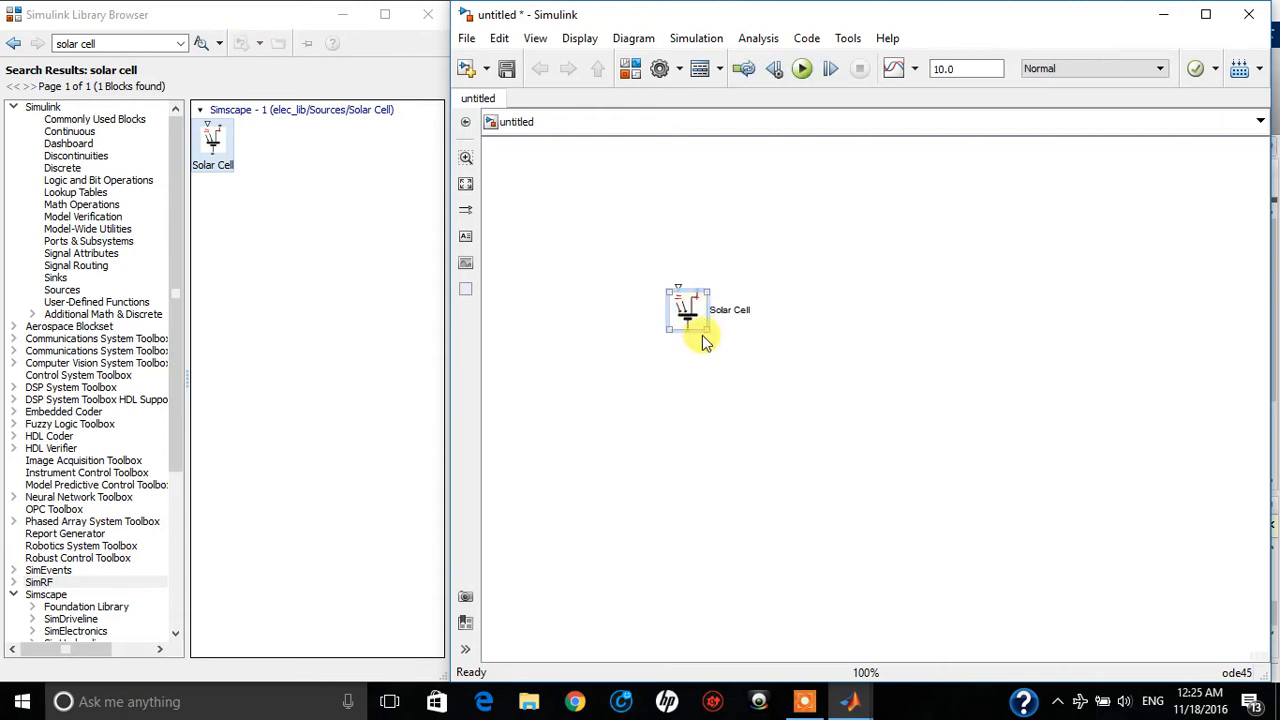
drag(707, 326, 696, 318)
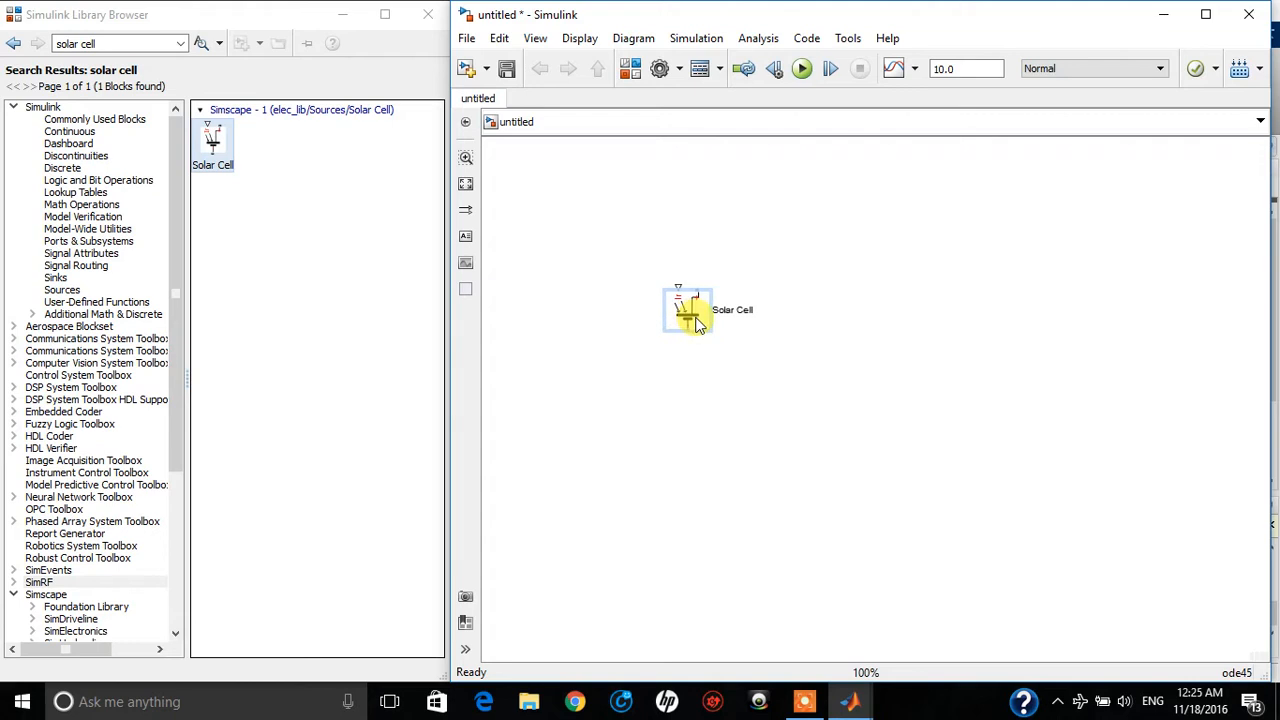
click(663, 400)
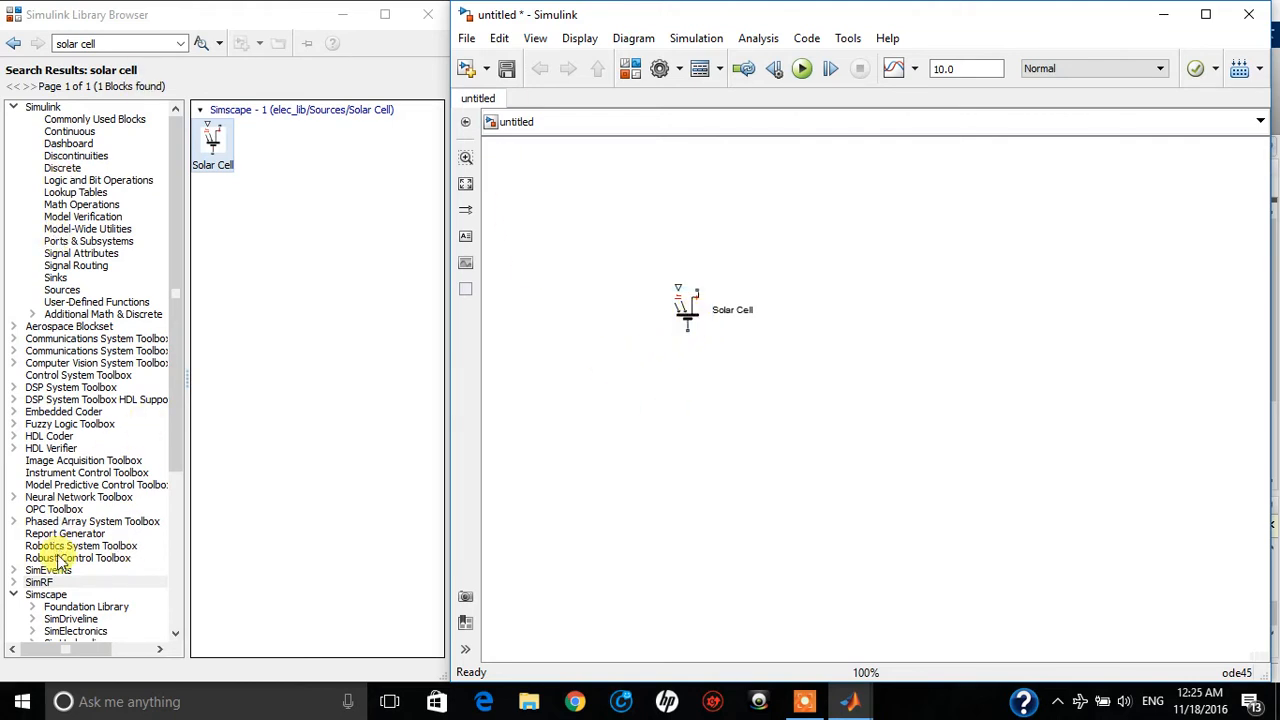
Add a Simulink-PS Converter block from the Simscape Utilities library, above and to the left of the Solar Cell
click(48, 594)
click(82, 603)
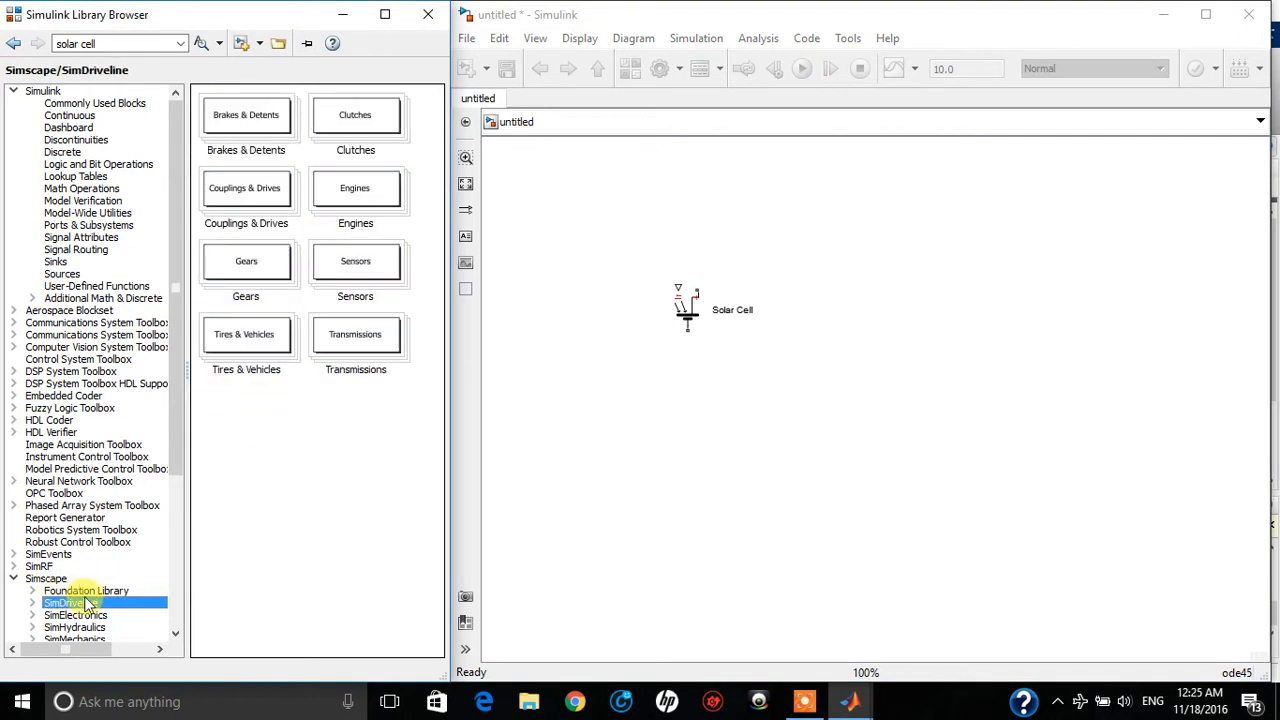
click(46, 579)
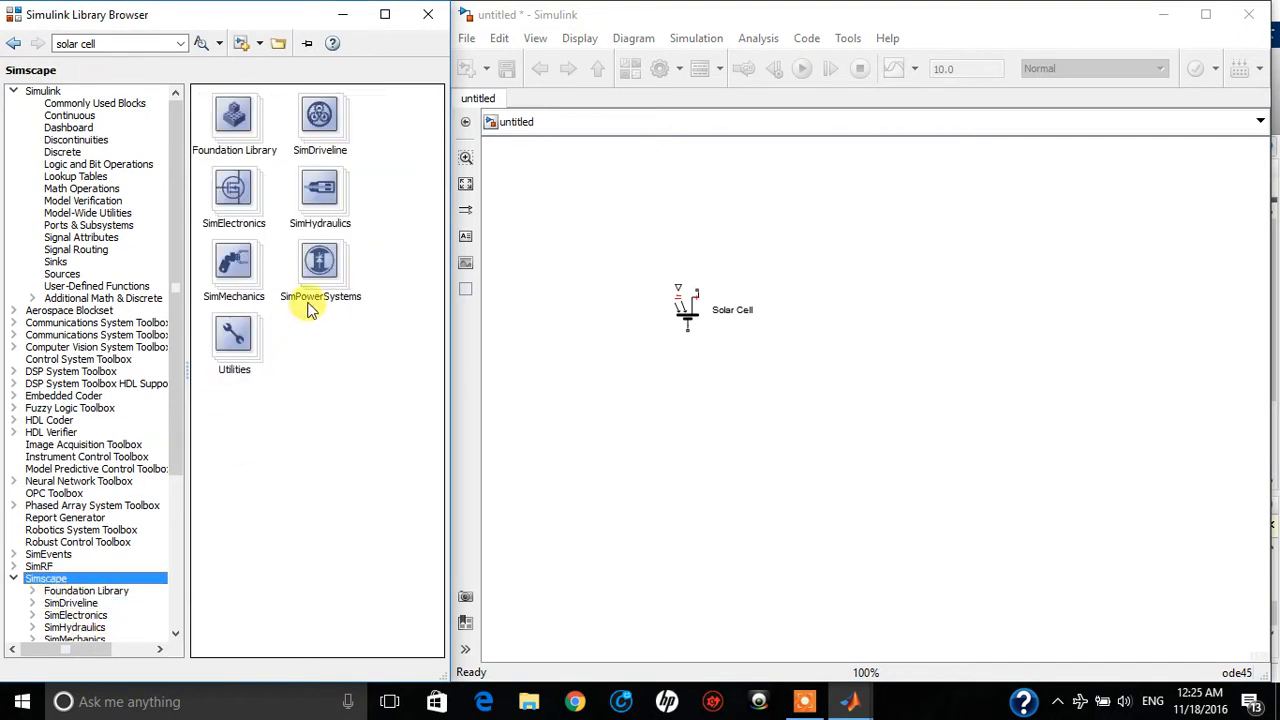
double_click(257, 345)
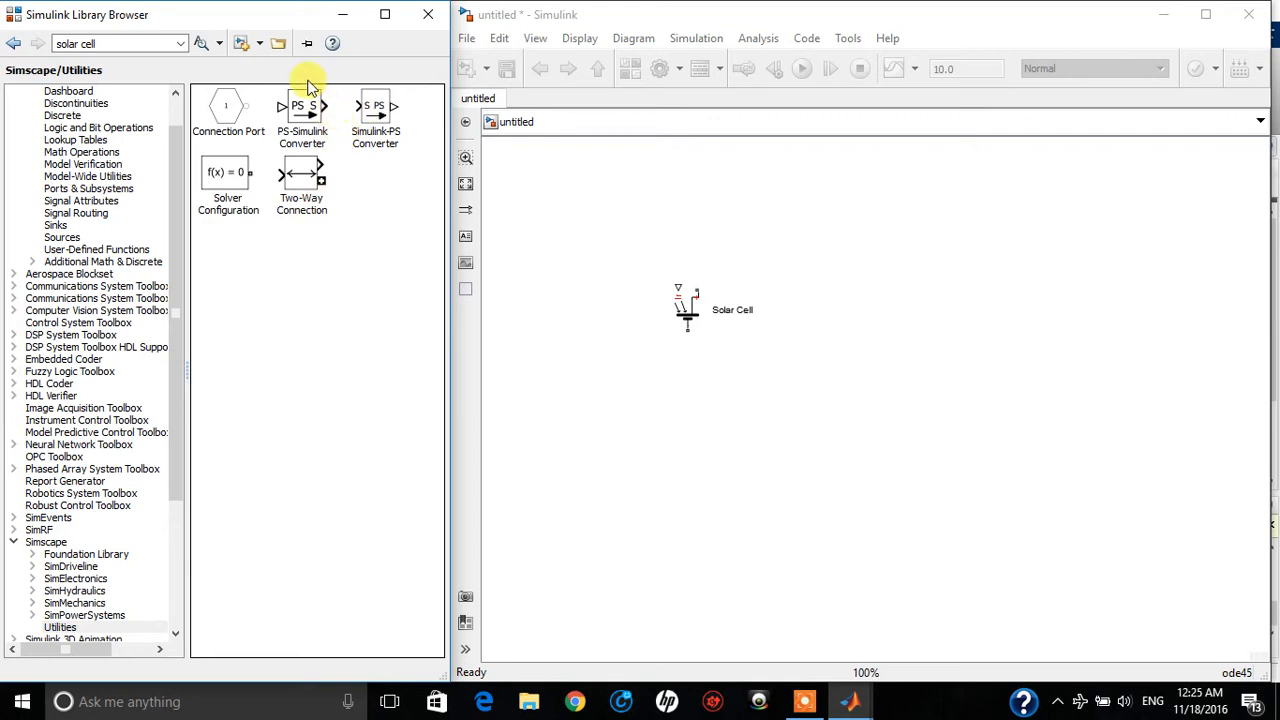
click(312, 110)
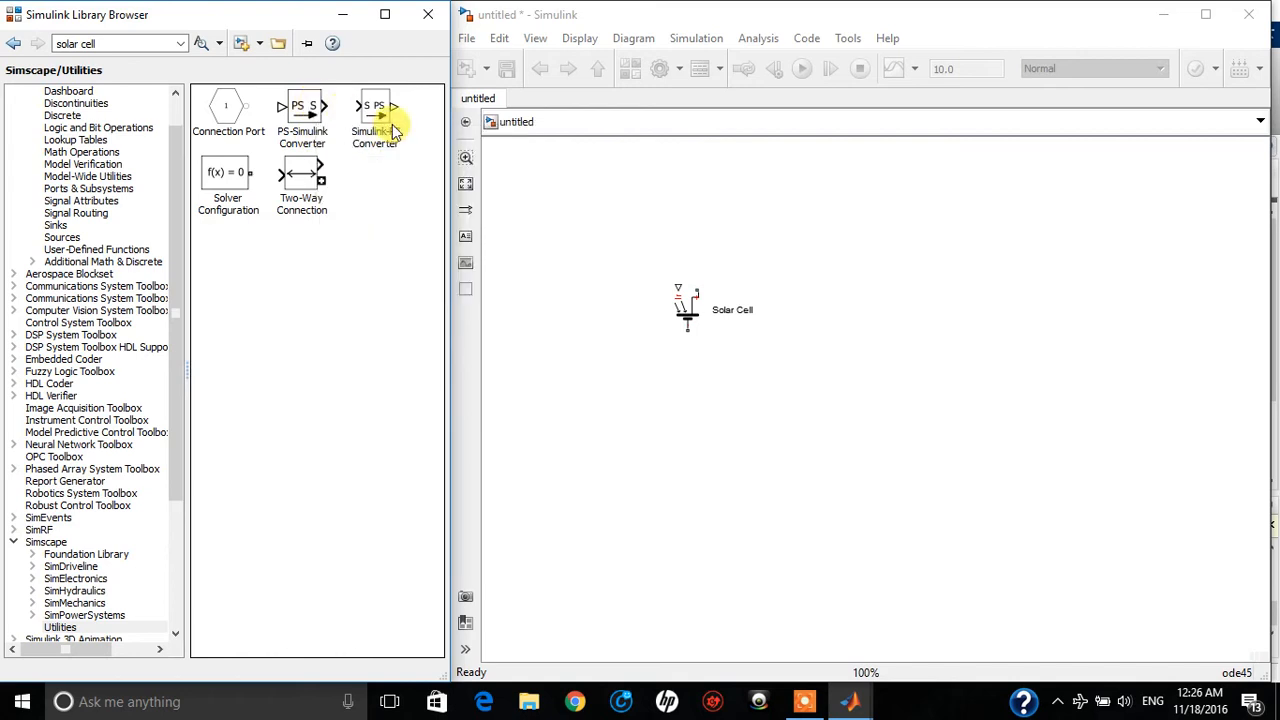
drag(388, 118, 617, 248)
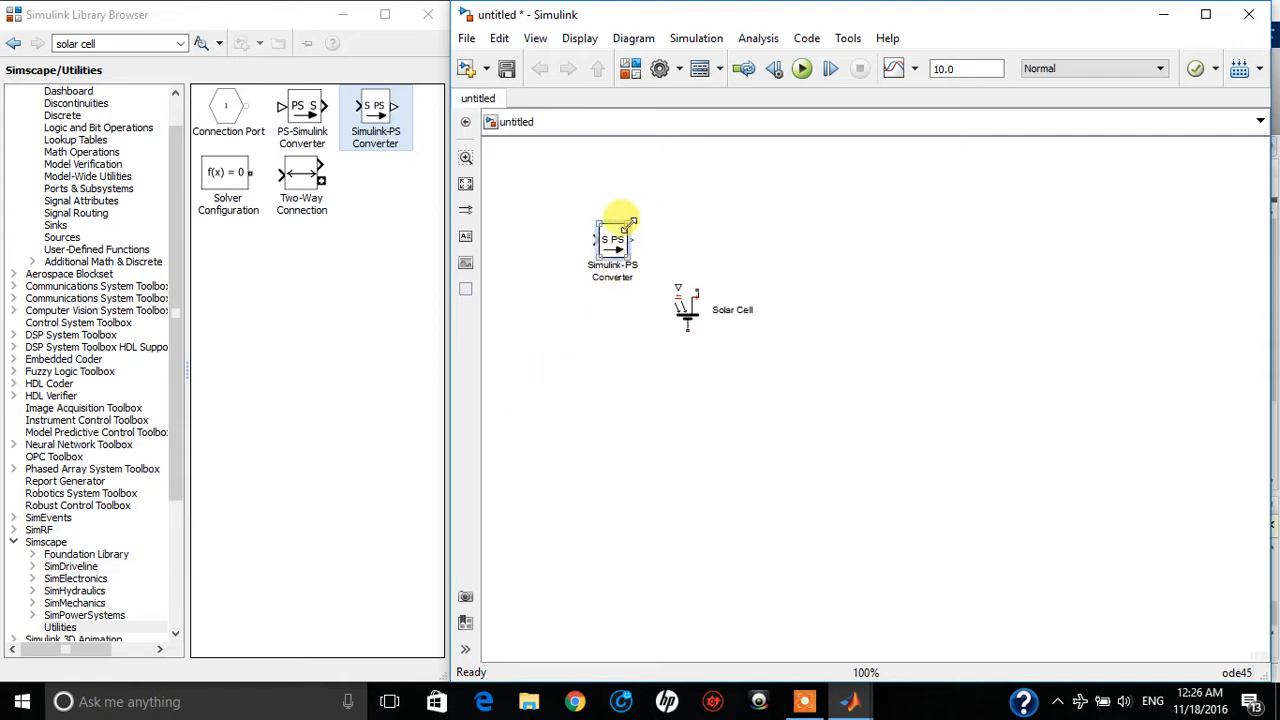
Enlarge the Simulink-PS Converter block slightly and view its block parameters
drag(630, 222, 638, 212)
double_click(622, 245)
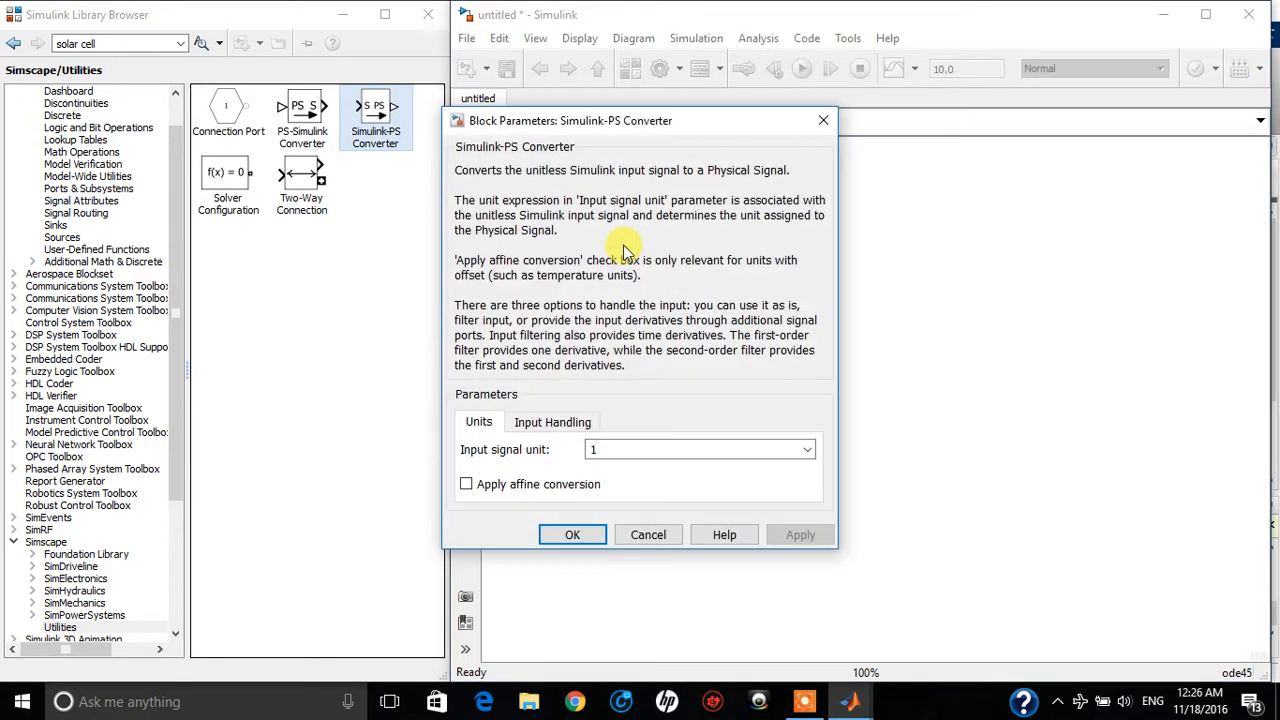
click(826, 121)
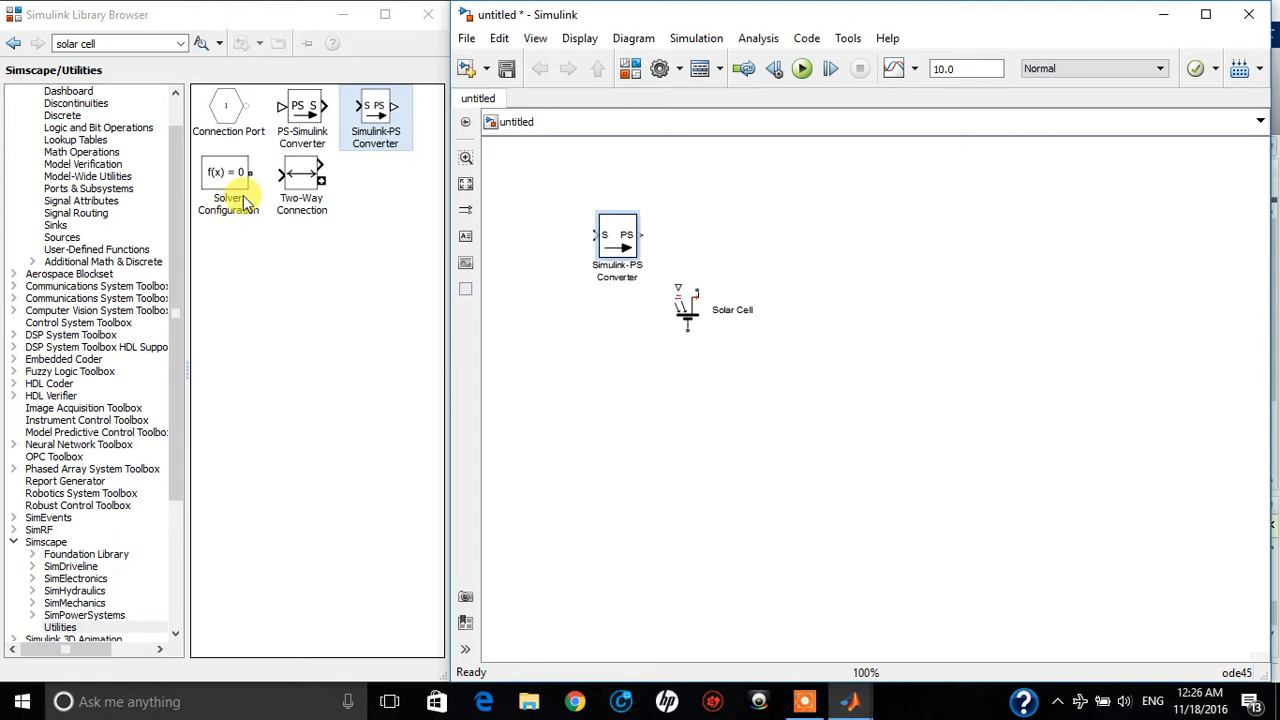
Search the block library for "constant" and place a Constant block in line before the Simulink-PS Converter's input
click(107, 43)
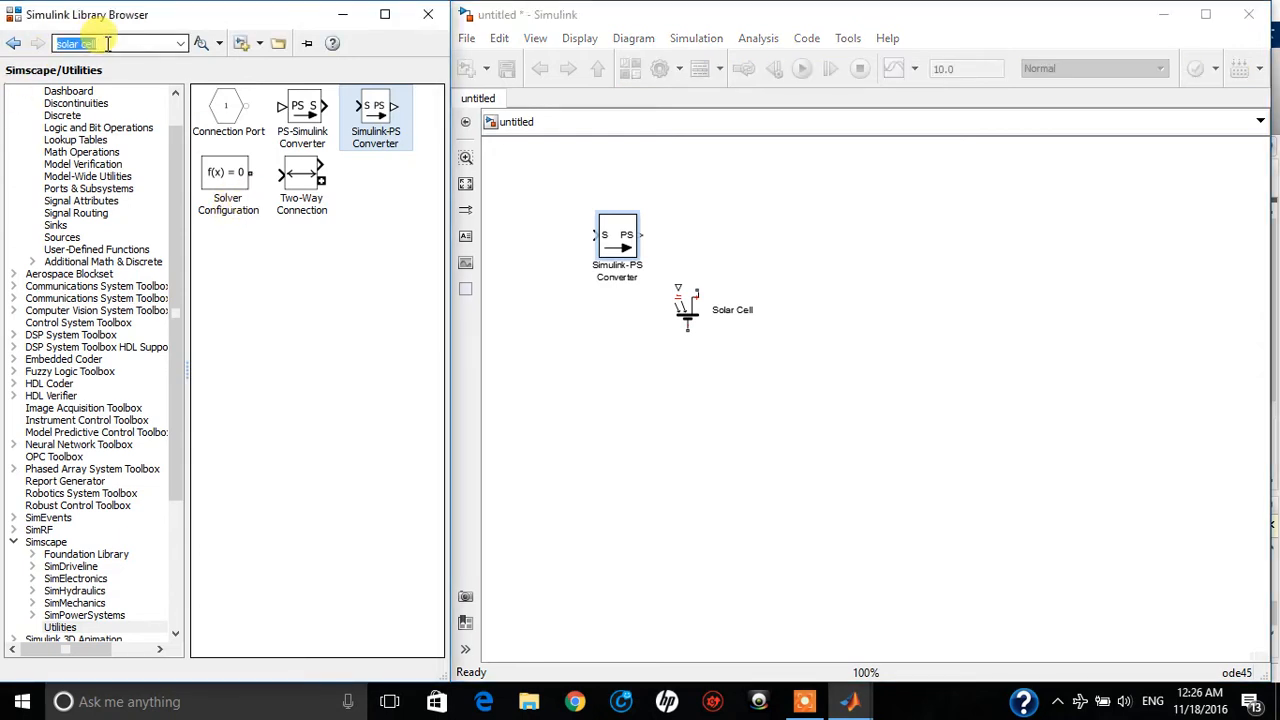
text(c)
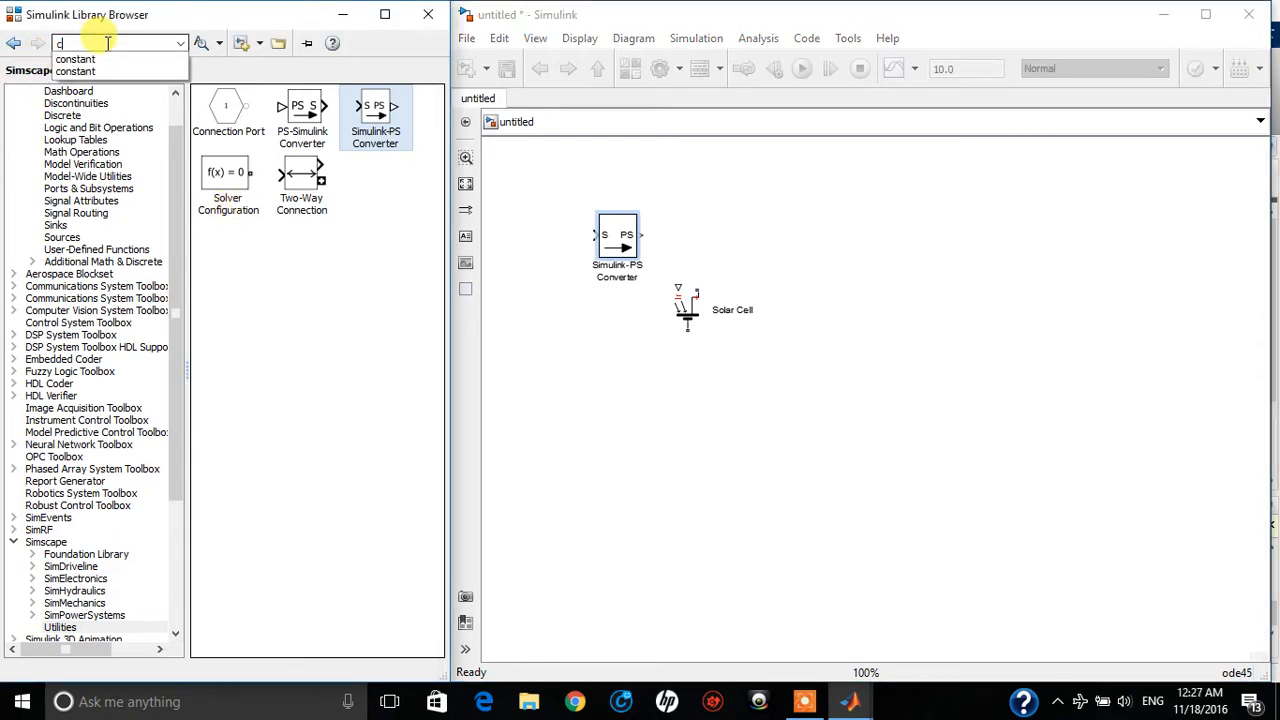
click(101, 66)
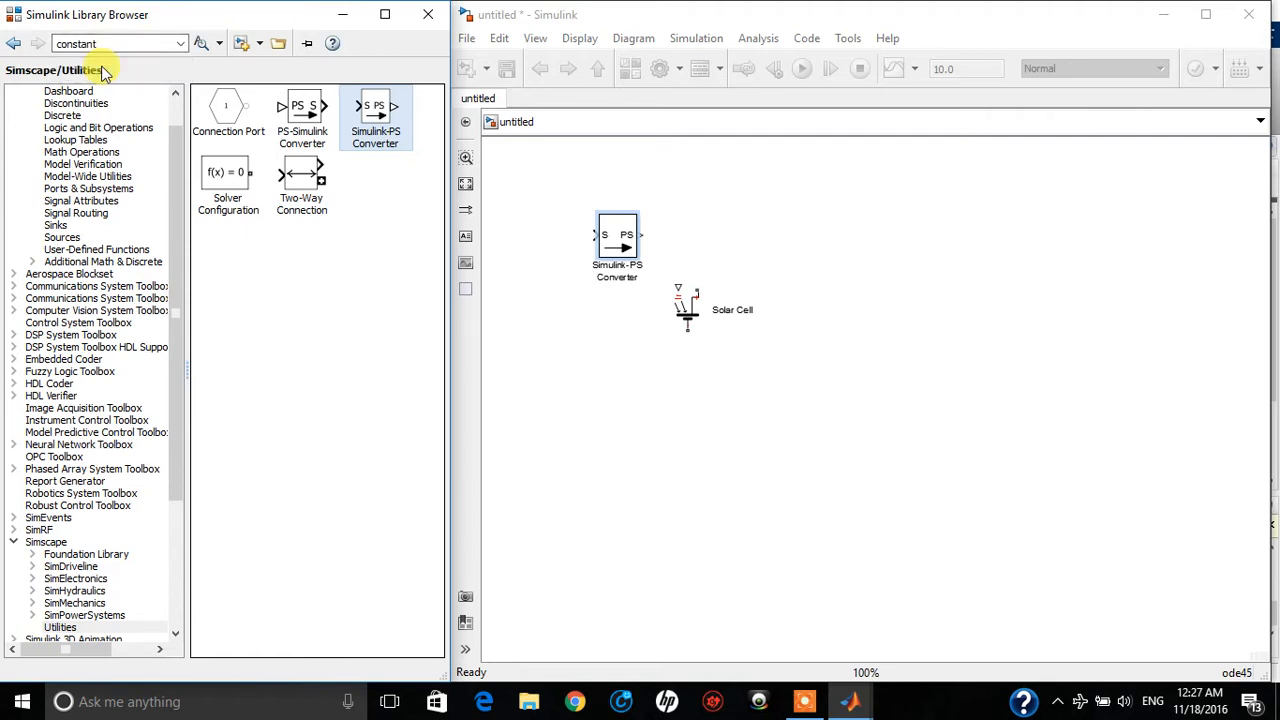
key(Return)
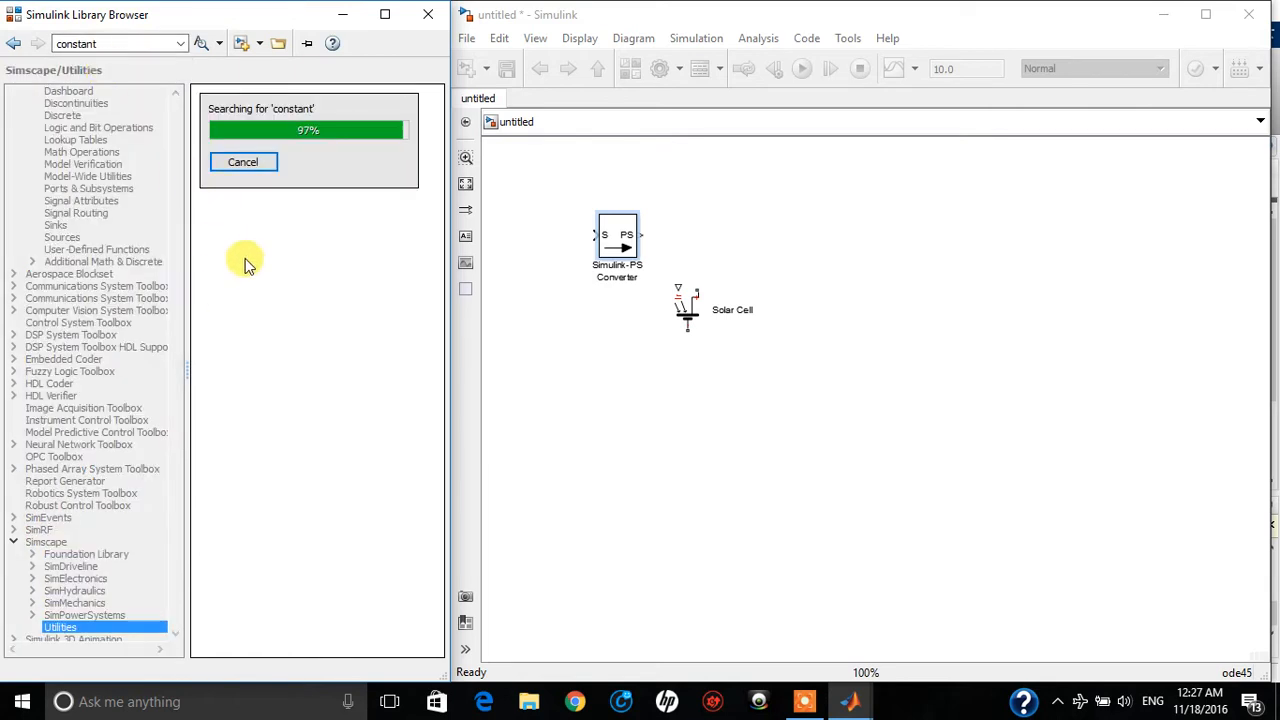
drag(270, 138, 531, 236)
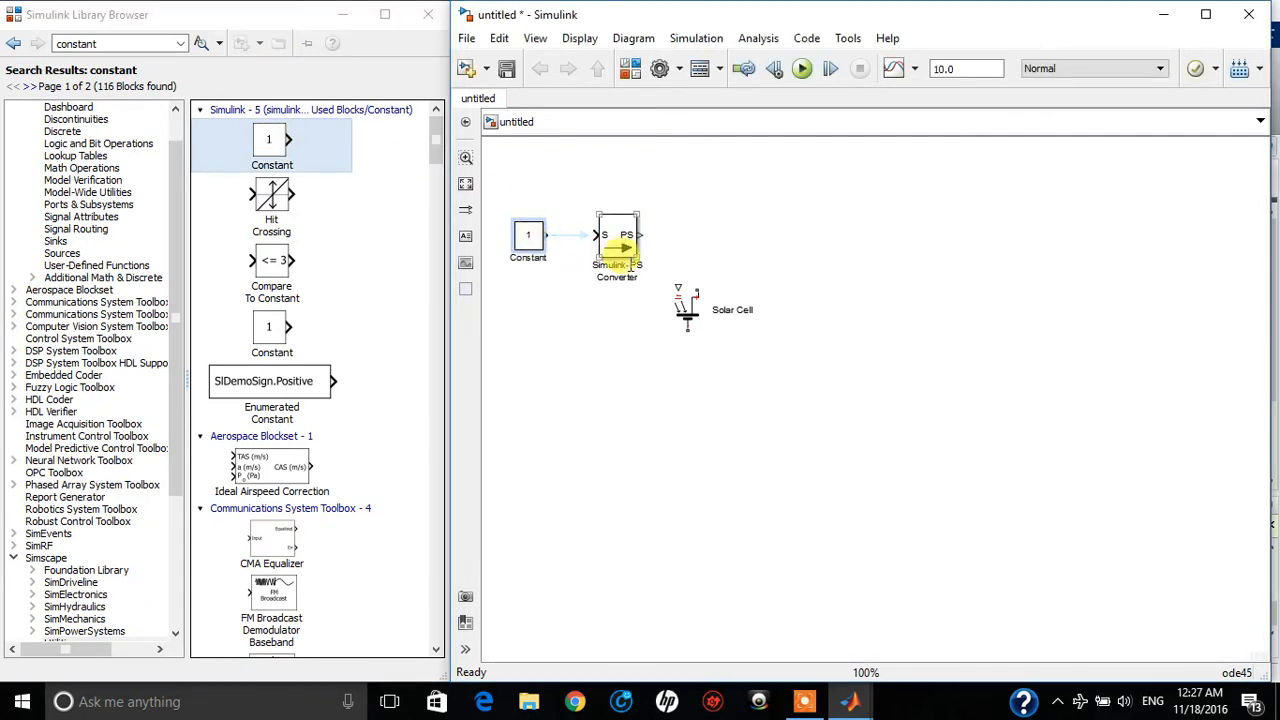
Shrink the Simulink-PS Converter, move the Solar Cell slightly down, and wire the Constant through the converter to the Solar Cell's irradiance input
click(636, 255)
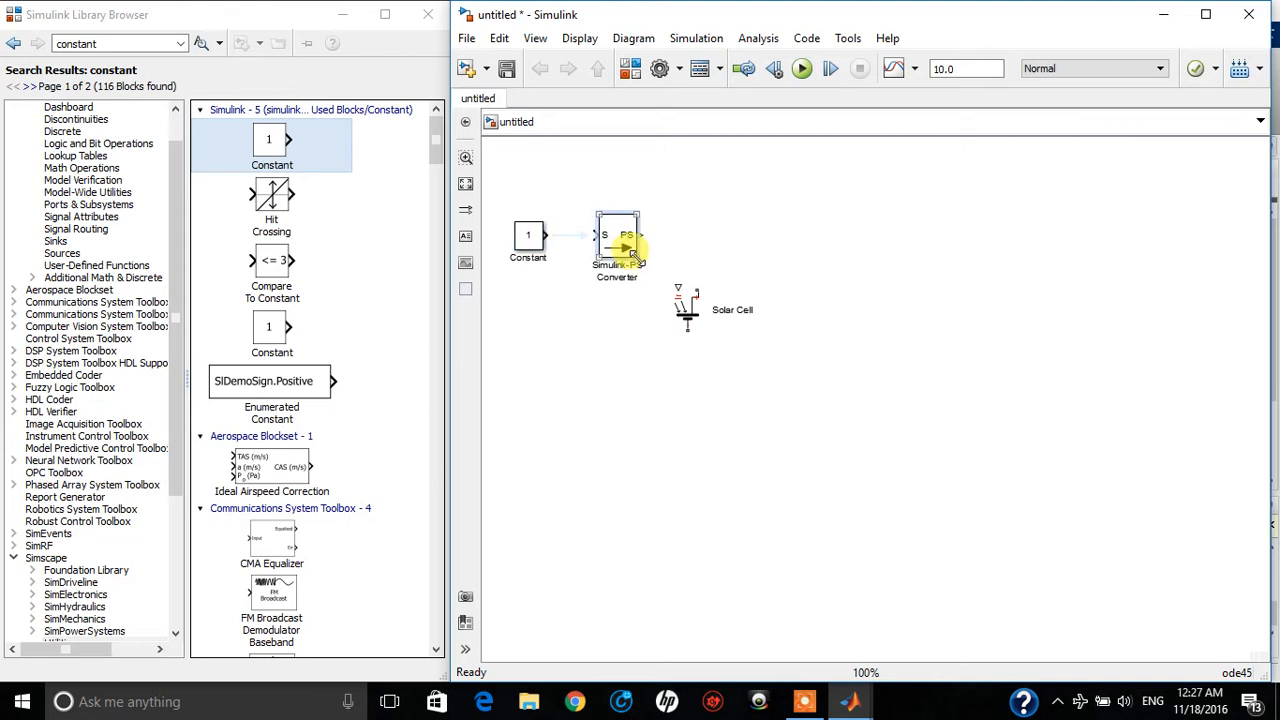
drag(634, 256, 625, 242)
drag(684, 312, 696, 338)
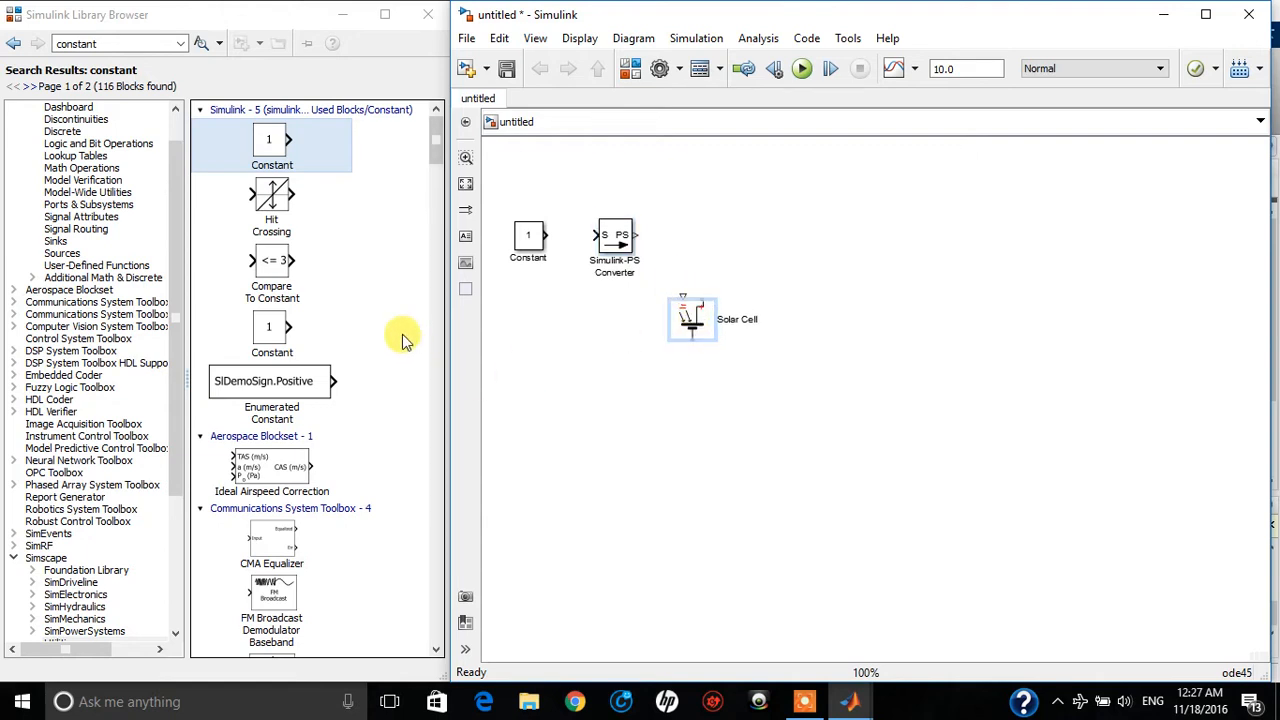
mouse_move(546, 235)
mouse_down()
mouse_move(529, 227)
mouse_move(589, 229)
mouse_move(662, 262)
mouse_move(683, 293)
mouse_up()
Set the Constant block's value to 1000
click(530, 232)
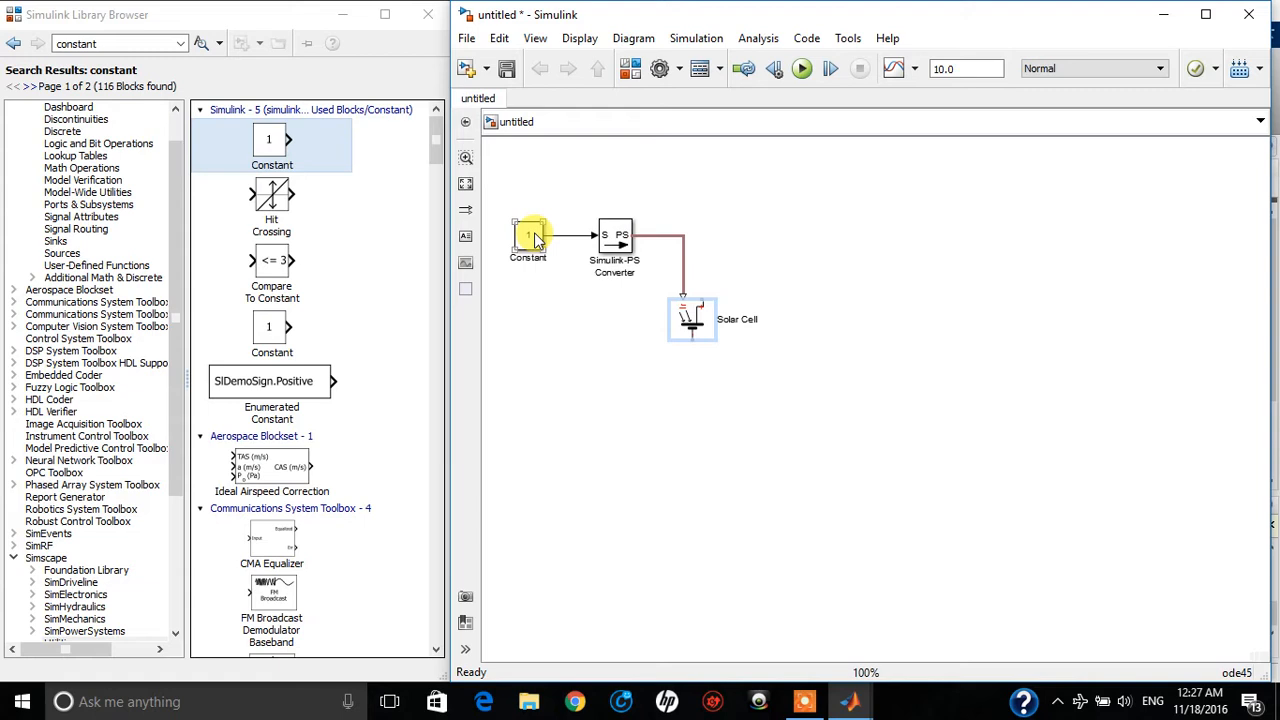
double_click(530, 236)
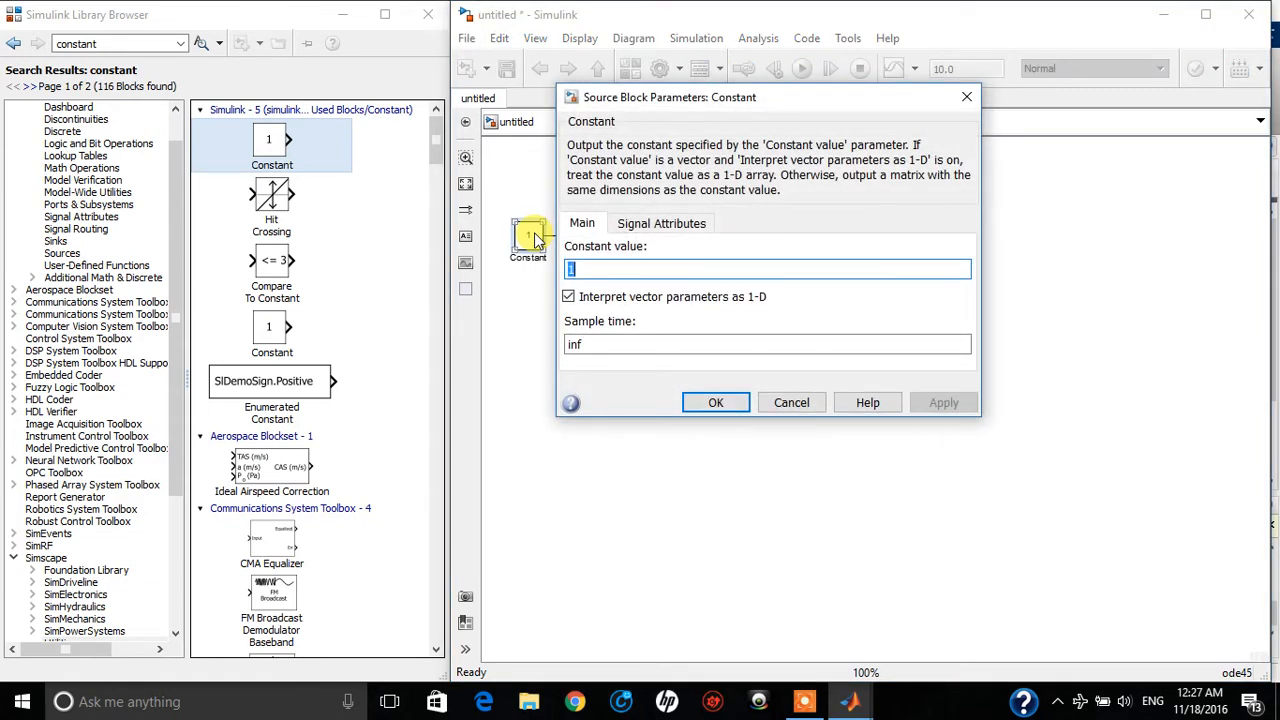
text(100)
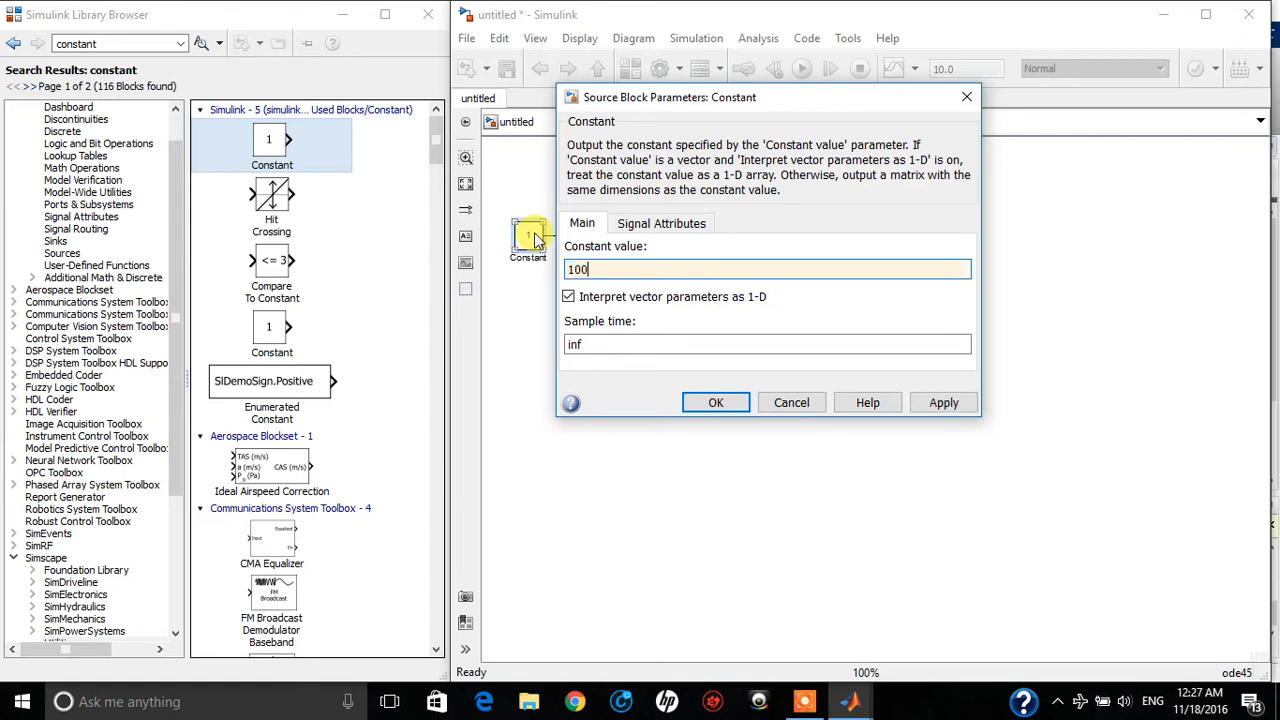
text(0)
click(726, 404)
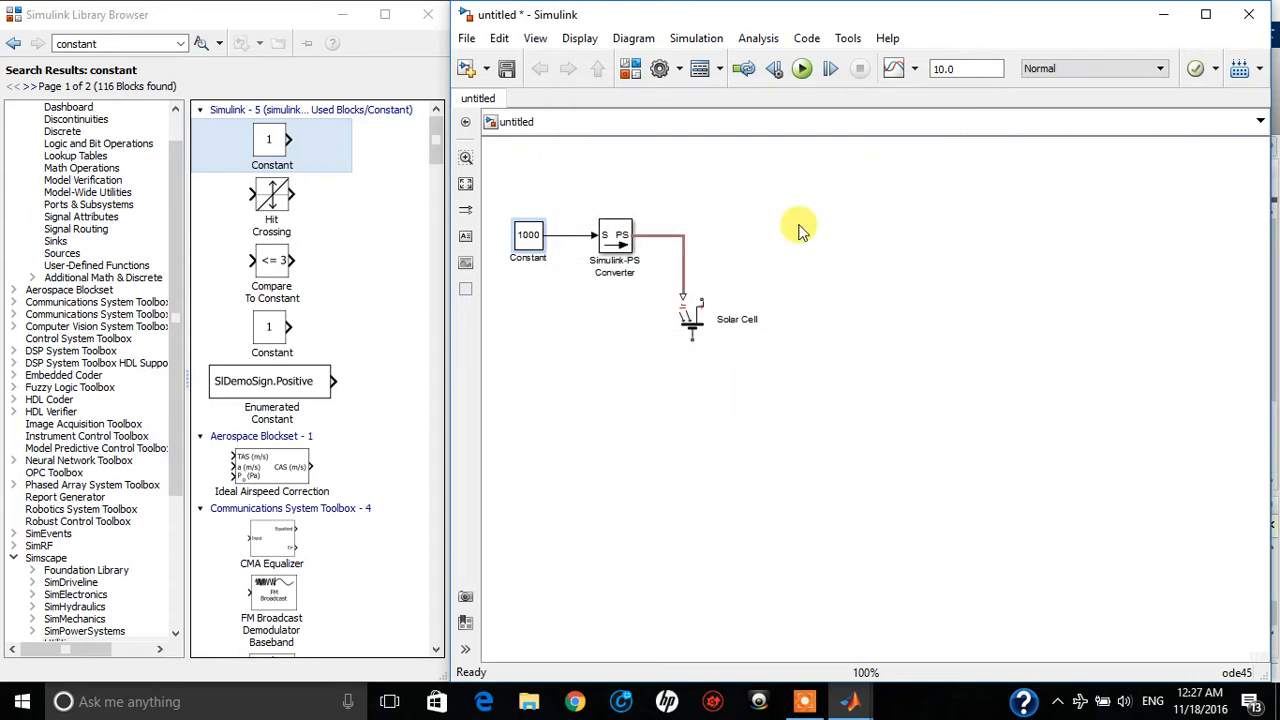
Search the block library for "current sensor"
click(125, 44)
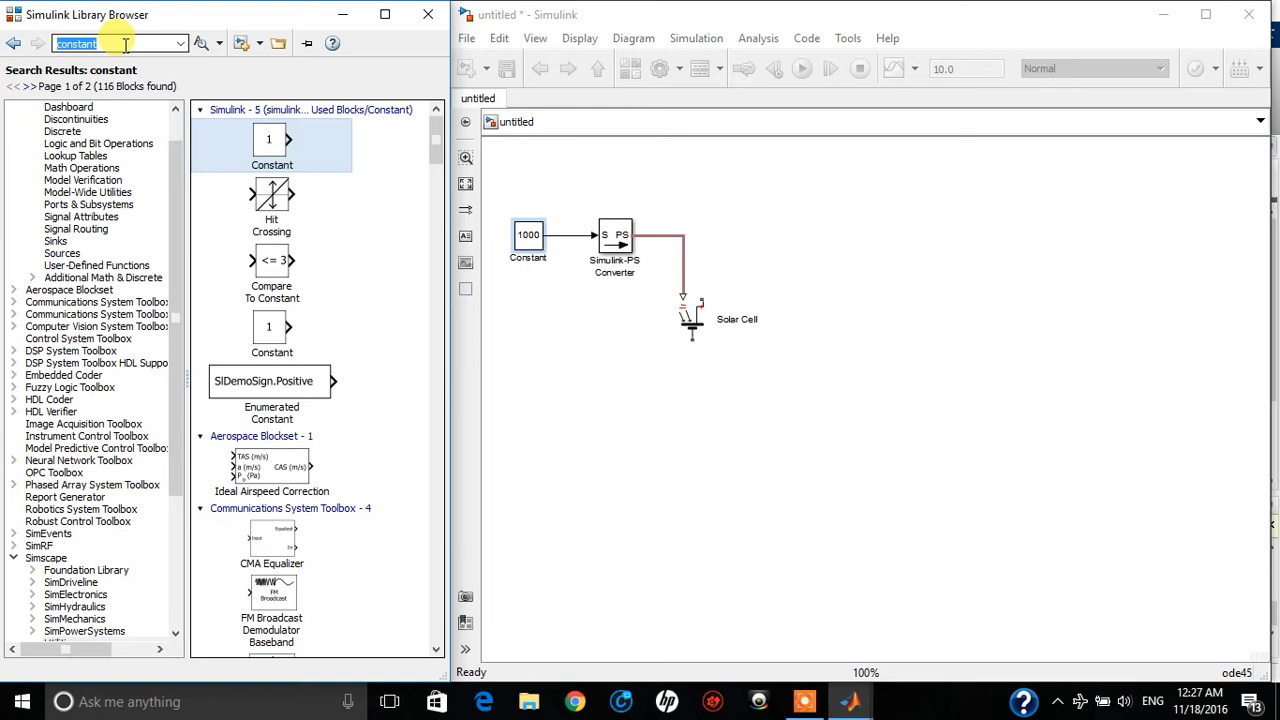
text(cure)
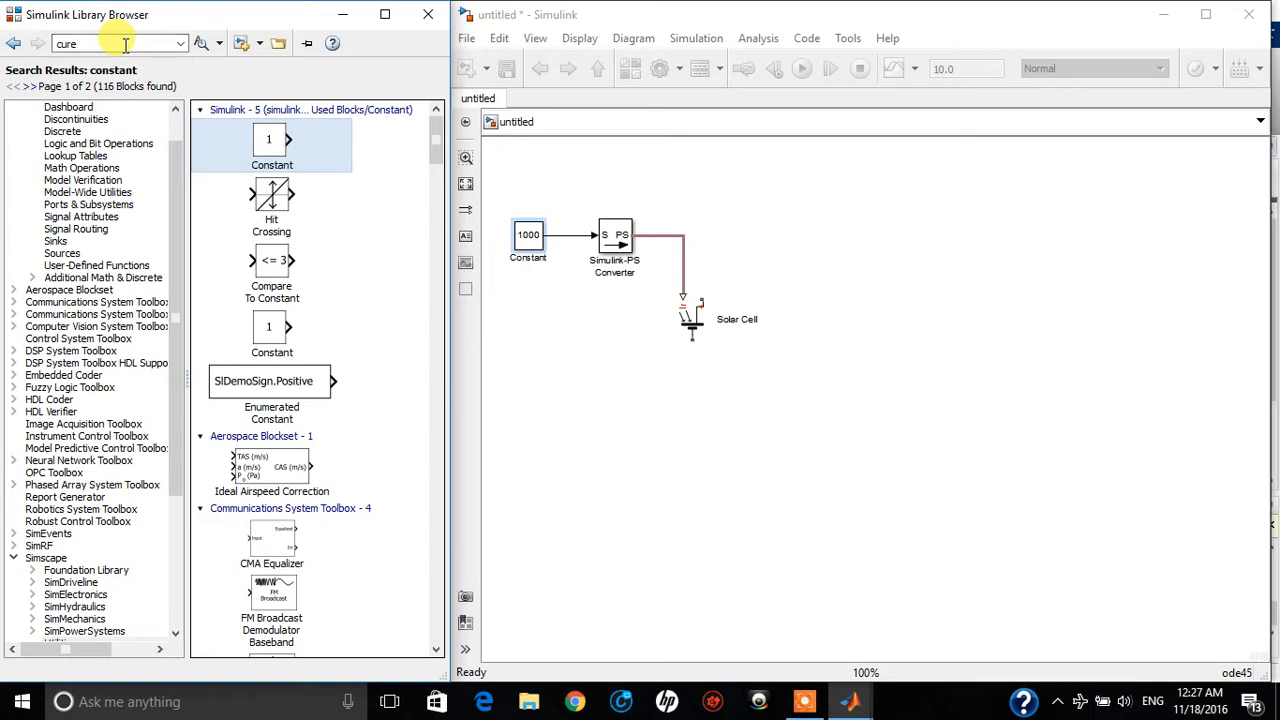
key(BackSpace)
text(rent sensor)
key(Return)
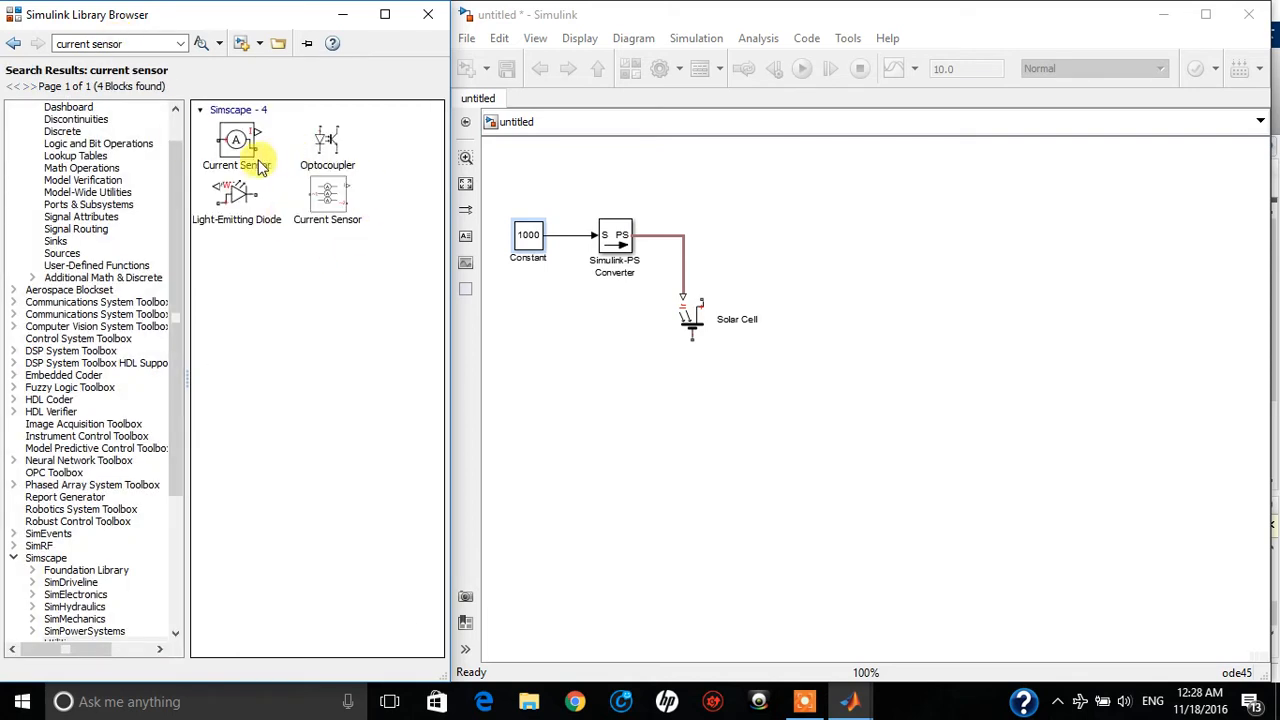
Place the single-phase Current Sensor above and to the right of the Solar Cell and wire it to the cell's positive terminal
mouse_move(256, 155)
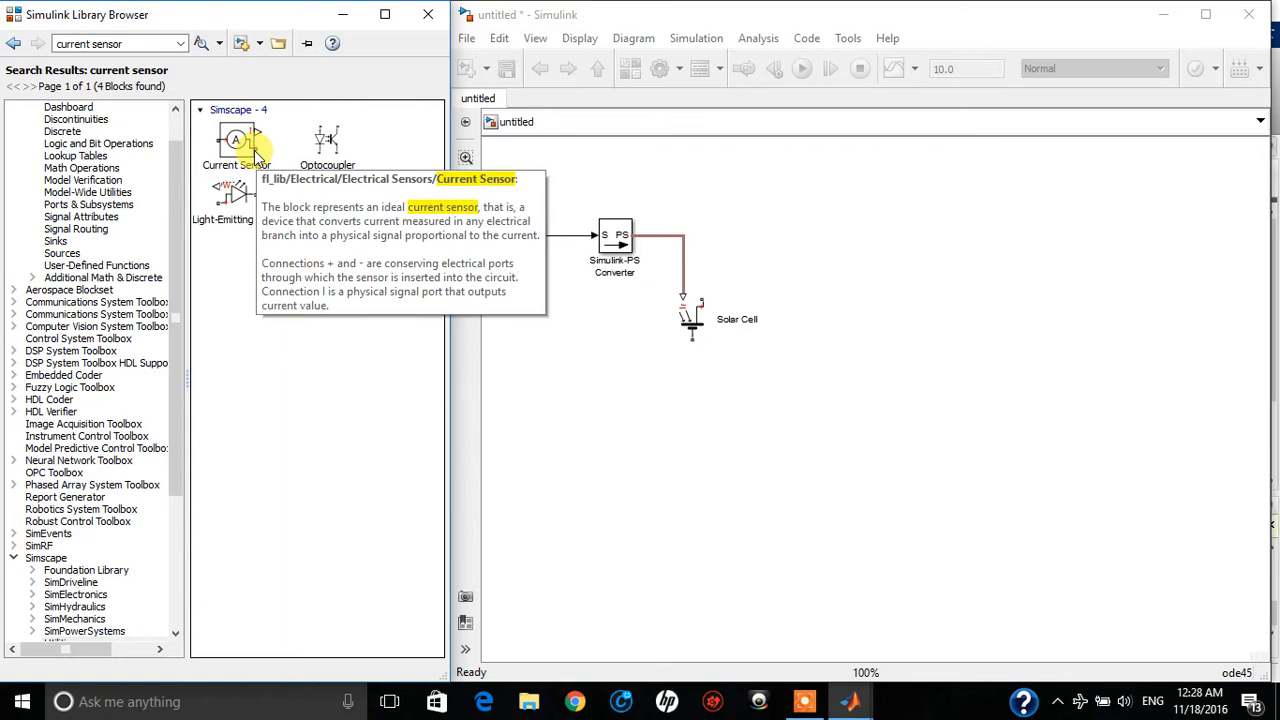
click(234, 160)
drag(779, 270, 833, 263)
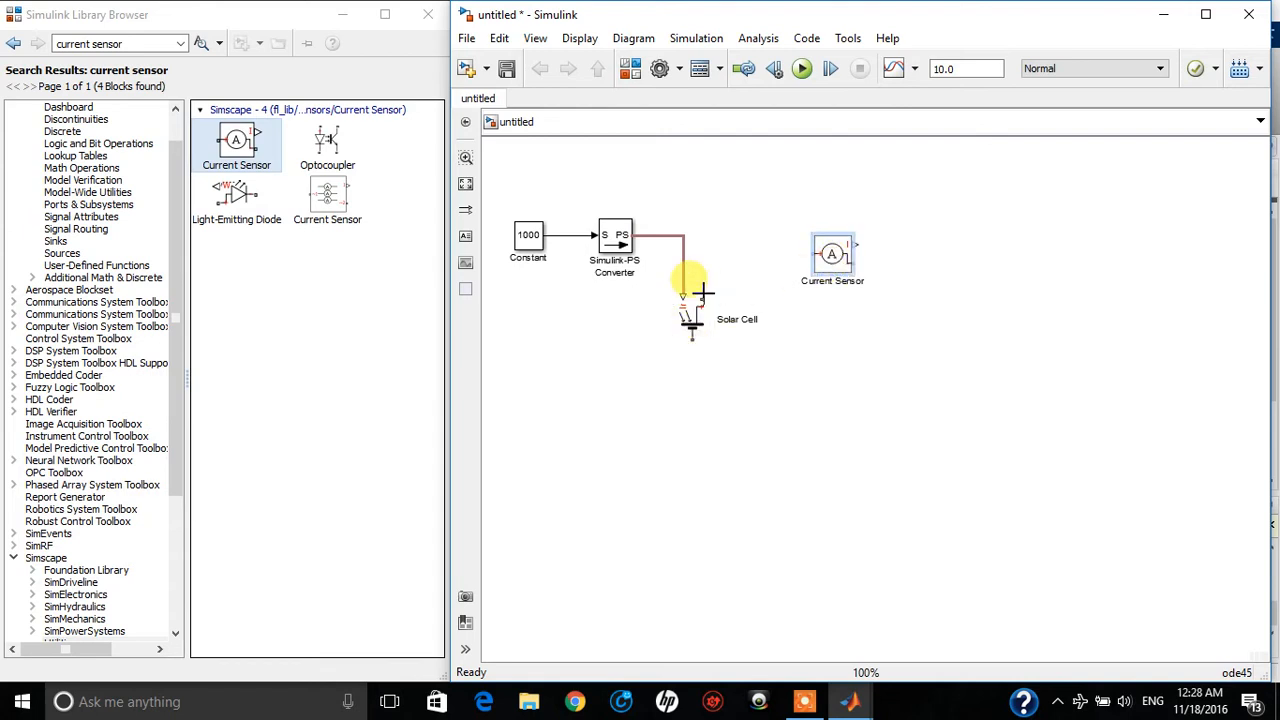
mouse_move(704, 291)
mouse_down()
mouse_move(757, 251)
mouse_move(817, 254)
mouse_up()
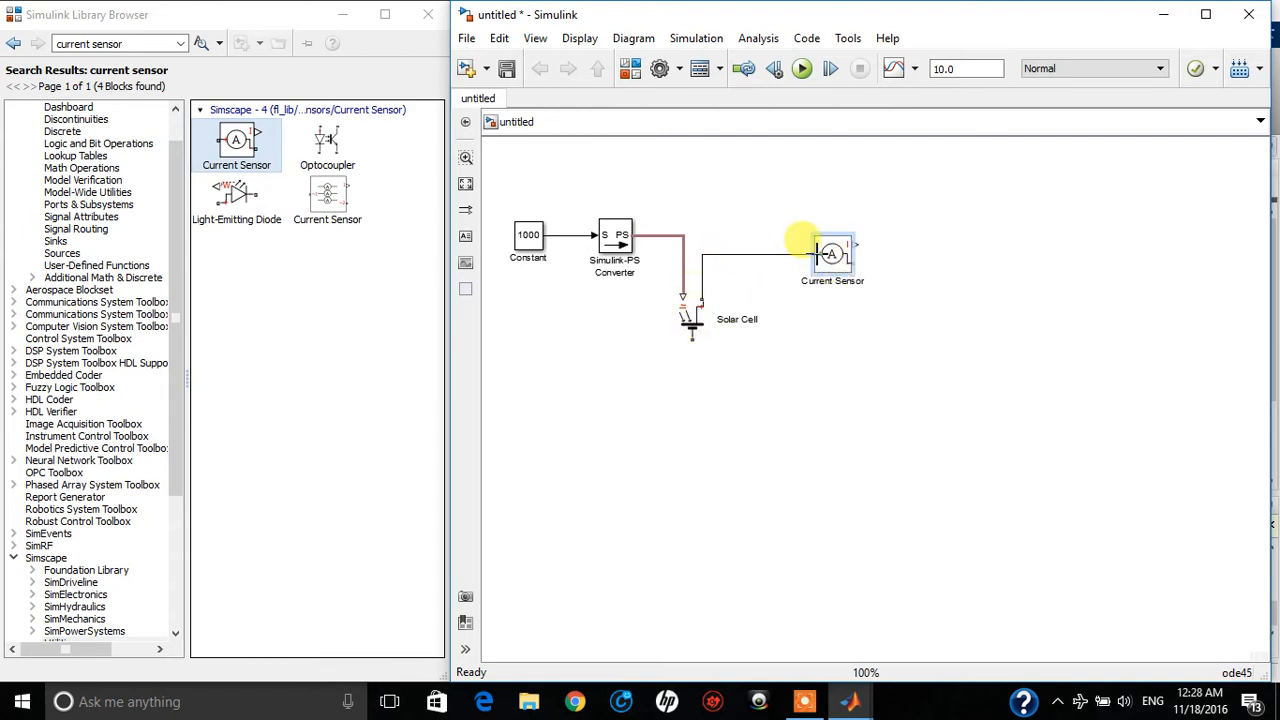
click(832, 255)
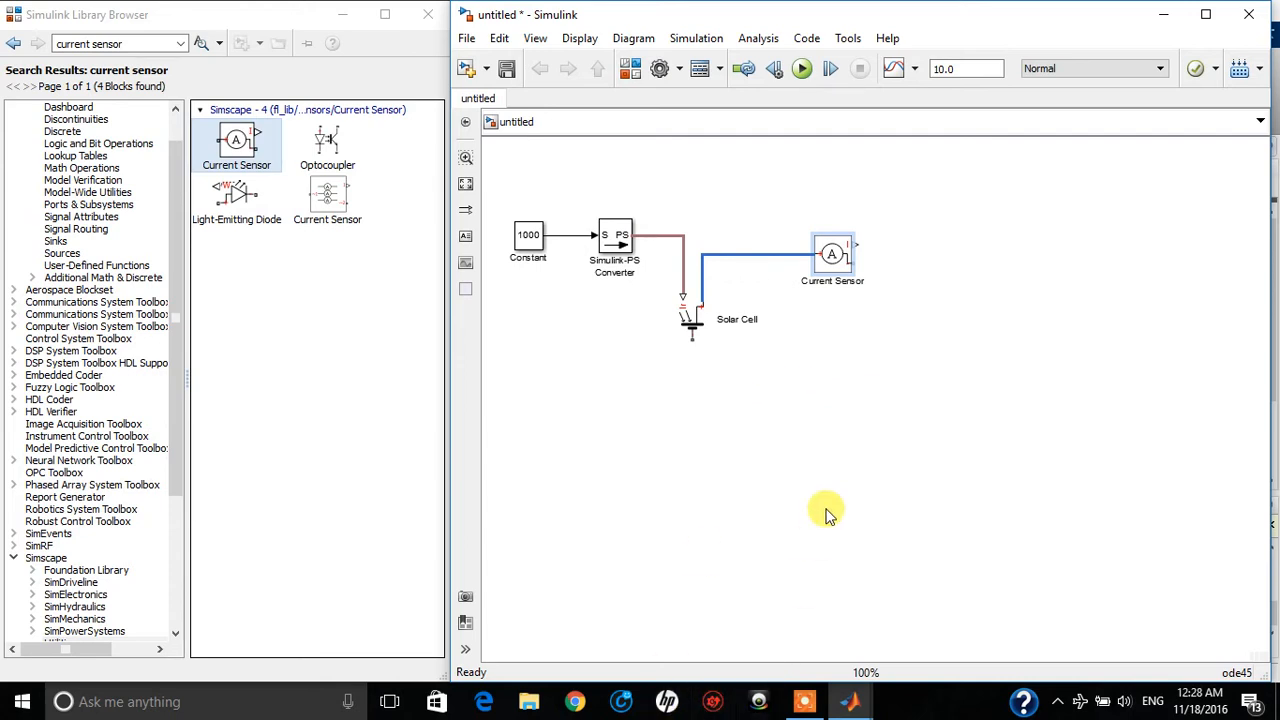
click(803, 701)
click(661, 672)
click(660, 673)
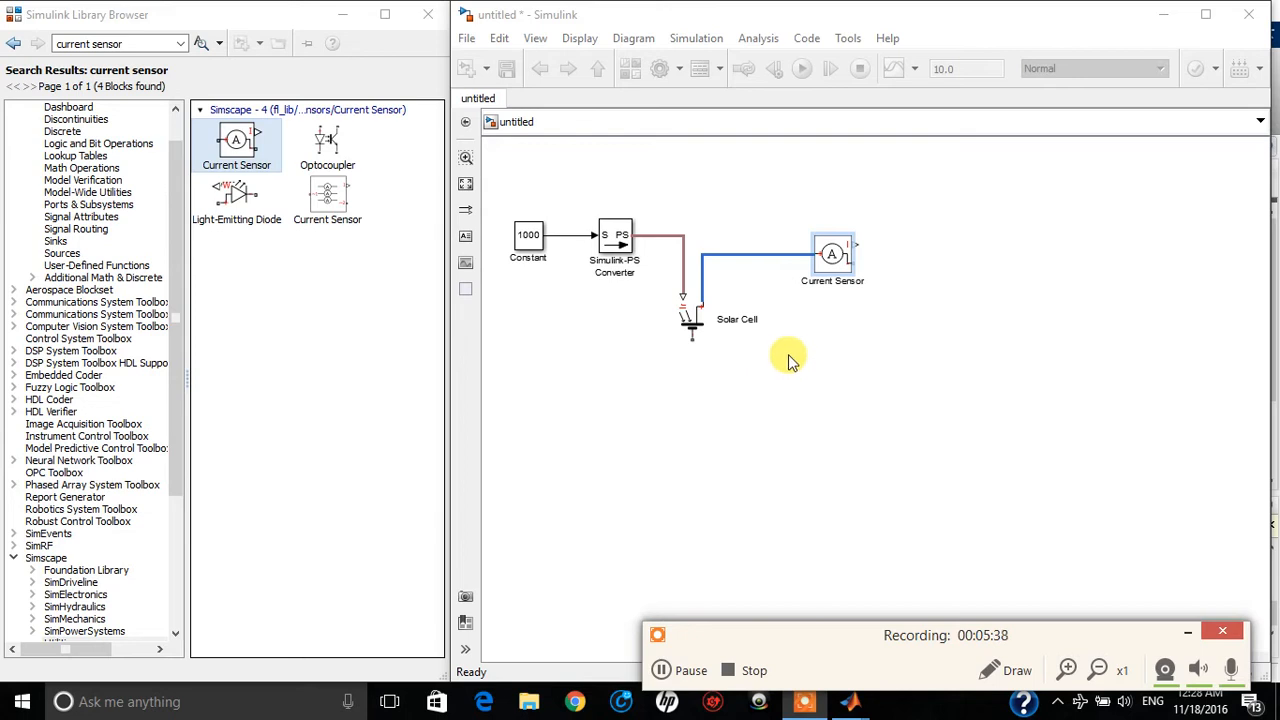
click(831, 258)
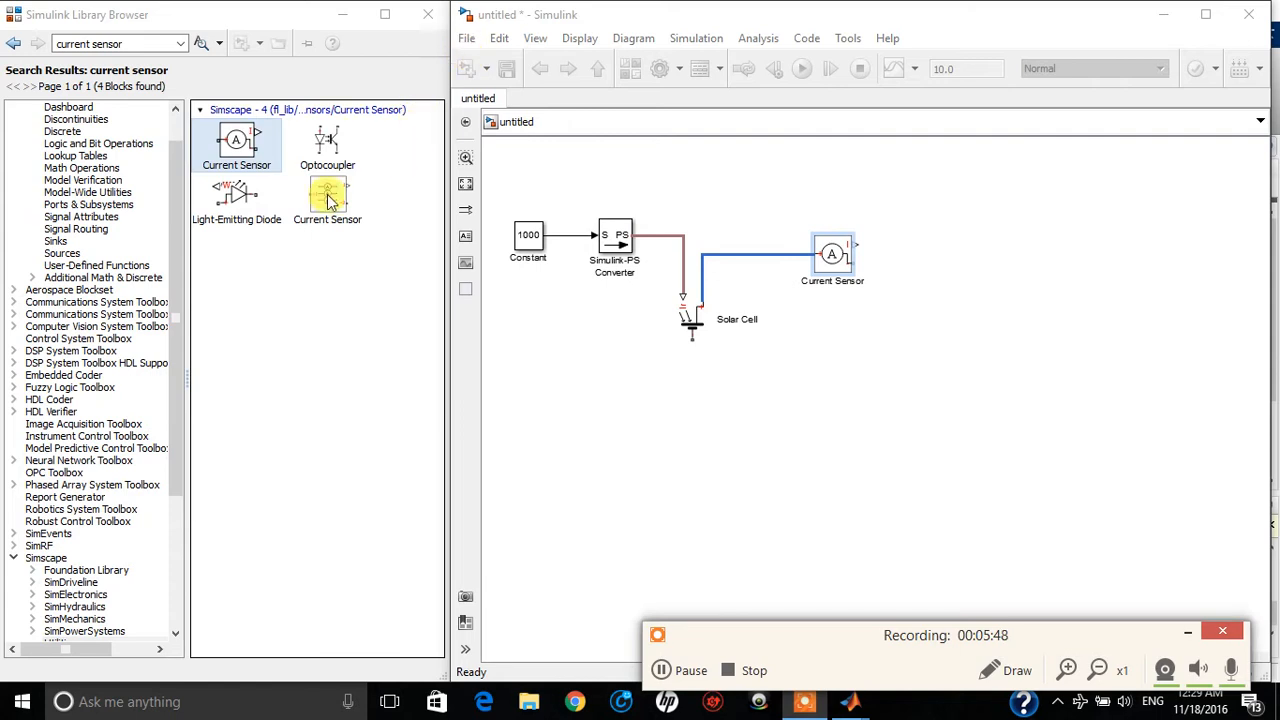
Return to the Simscape Utilities library, add a PS-Simulink Converter beside the Current Sensor, and connect it to the sensor's signal output
click(15, 45)
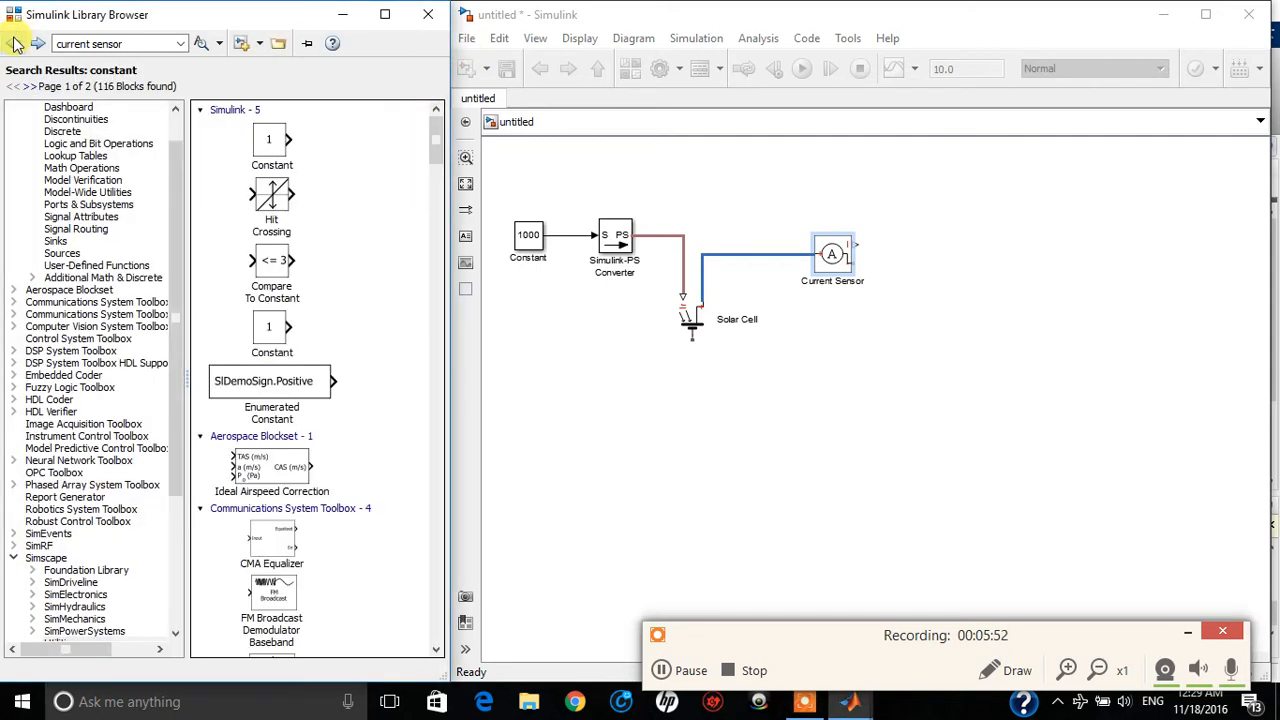
click(15, 45)
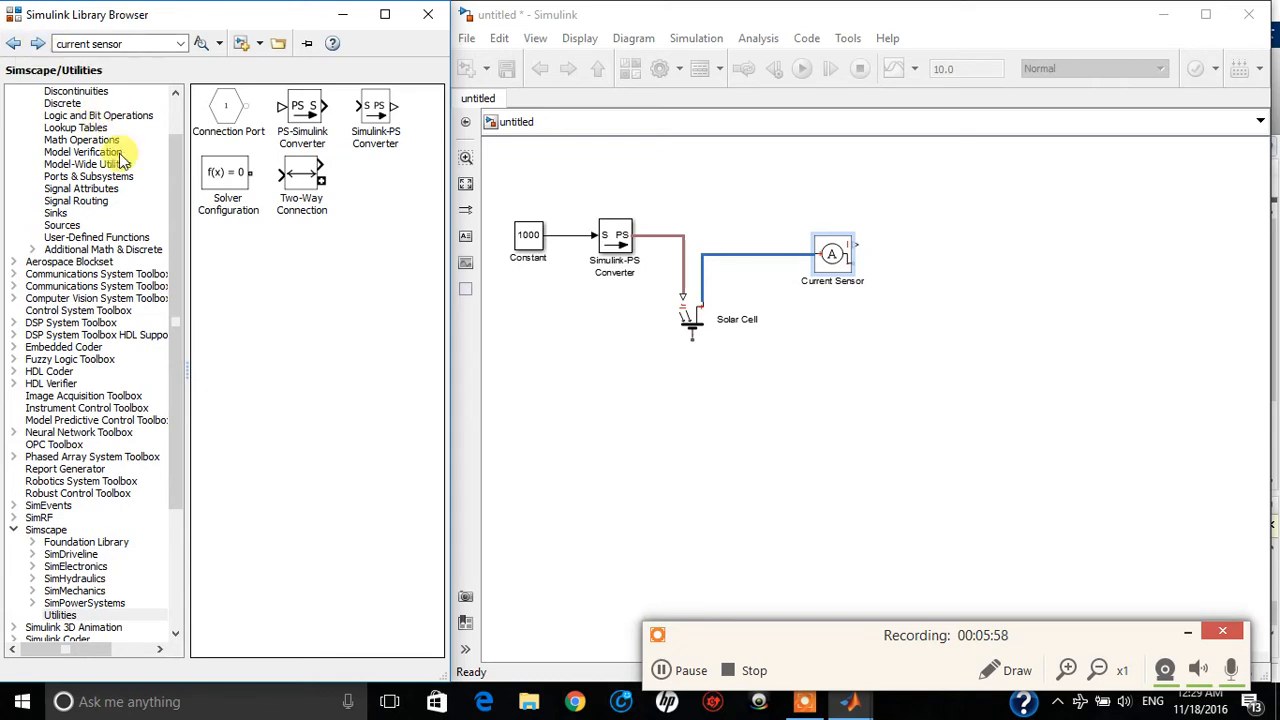
click(320, 117)
drag(320, 117, 966, 233)
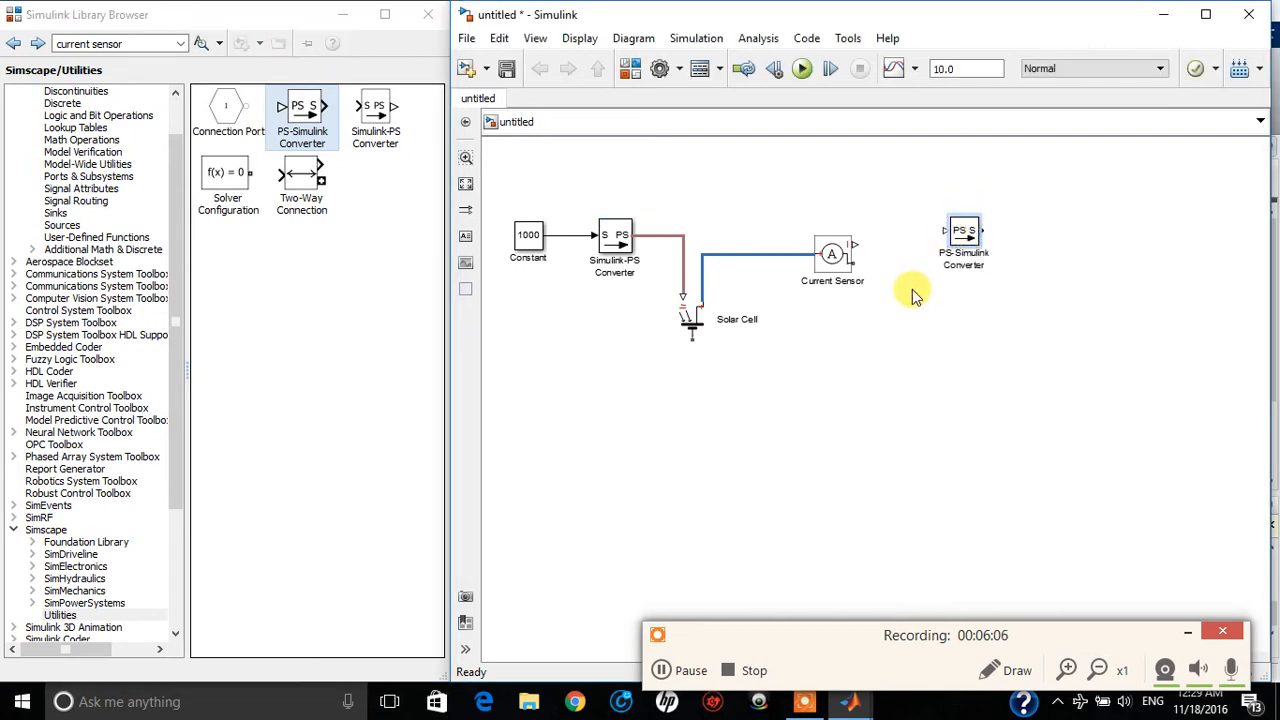
drag(860, 240, 972, 232)
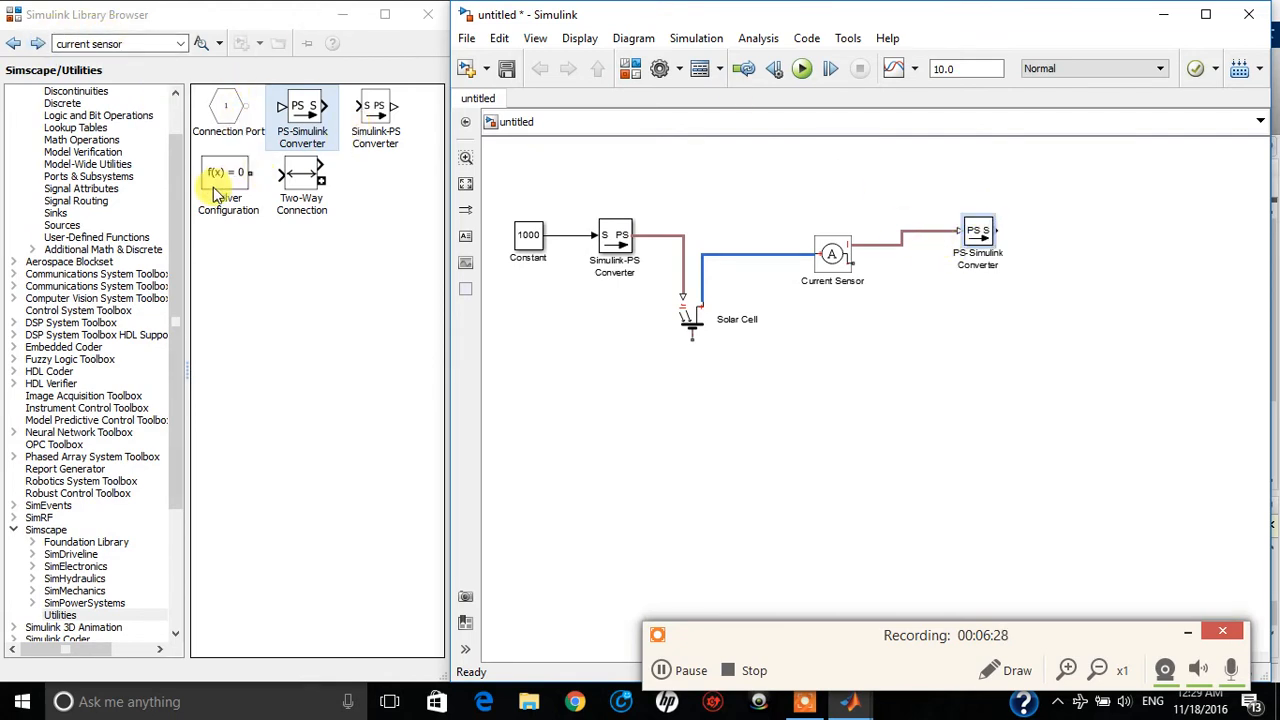
Add a Solver Configuration block at the lower part of the model and connect it to the Solar Cell's negative terminal
drag(220, 177, 940, 557)
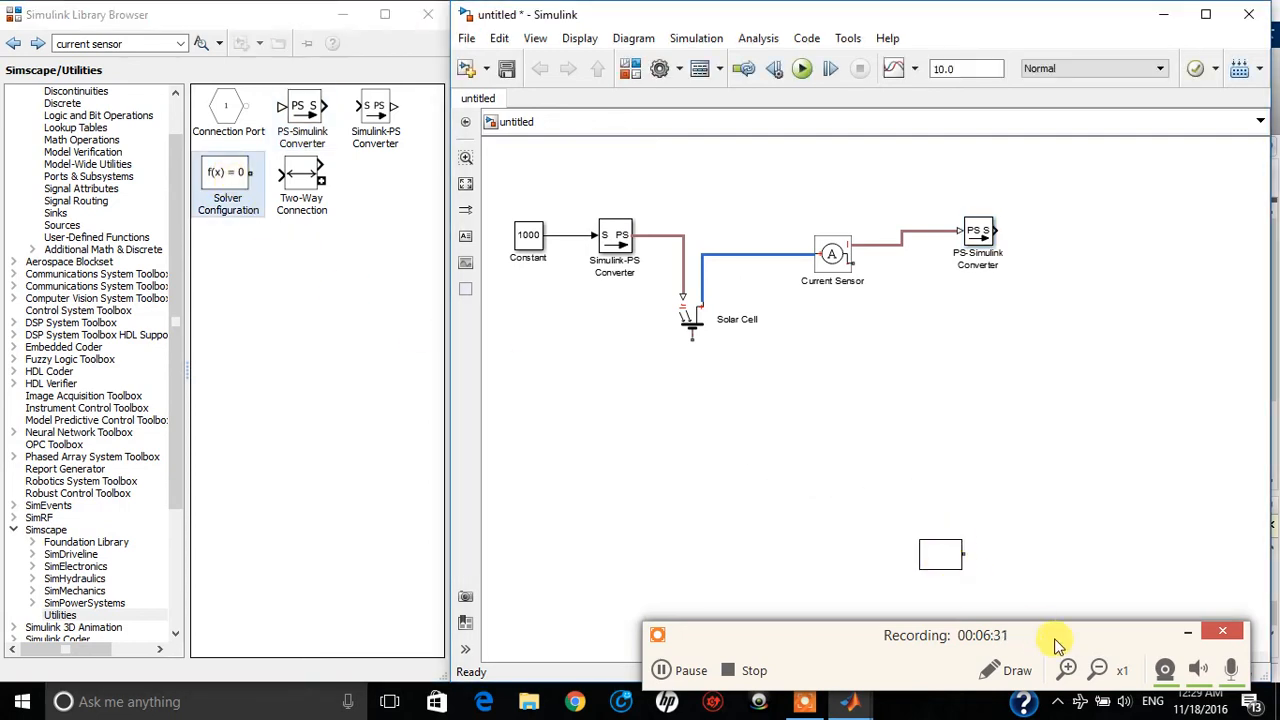
click(1188, 632)
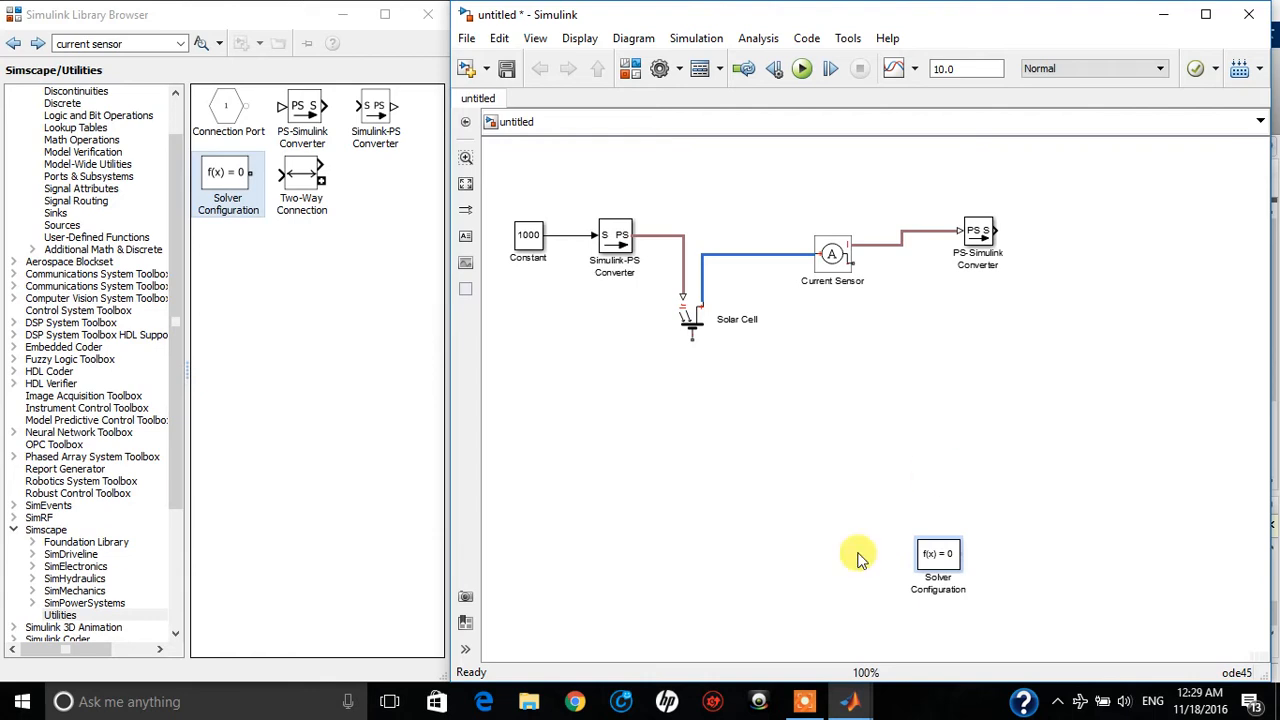
drag(940, 560, 964, 588)
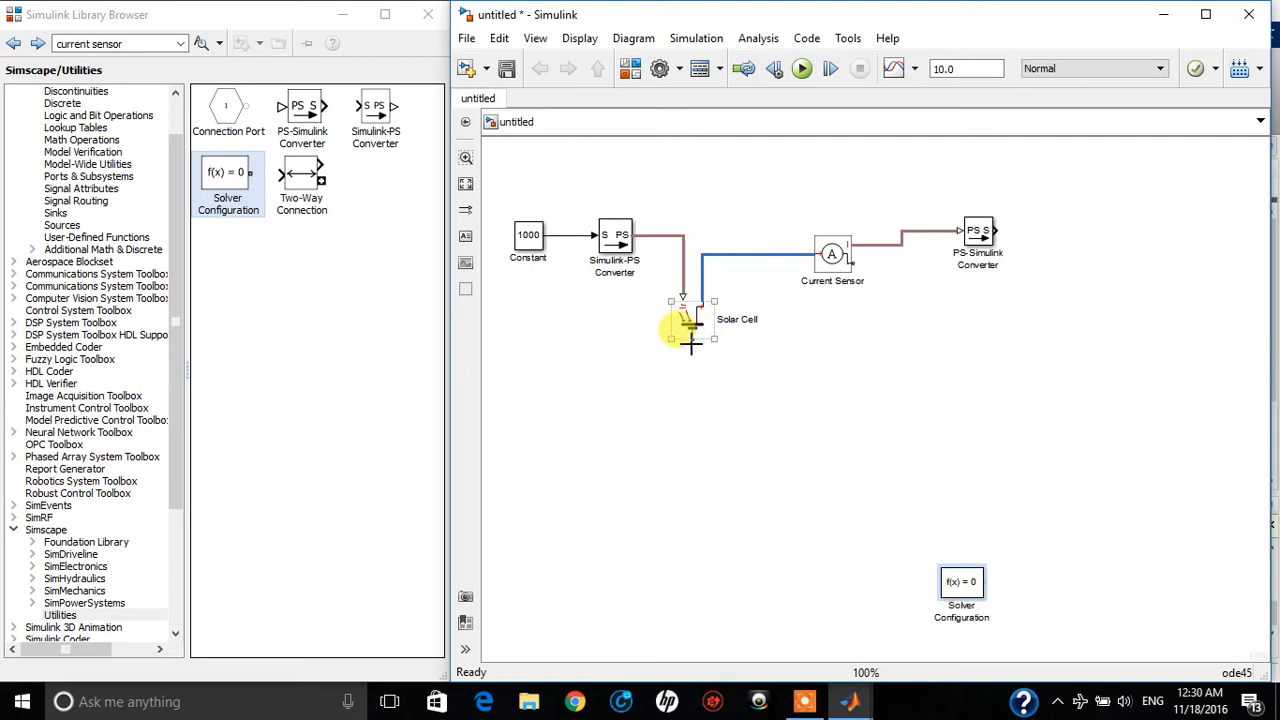
drag(691, 345, 988, 611)
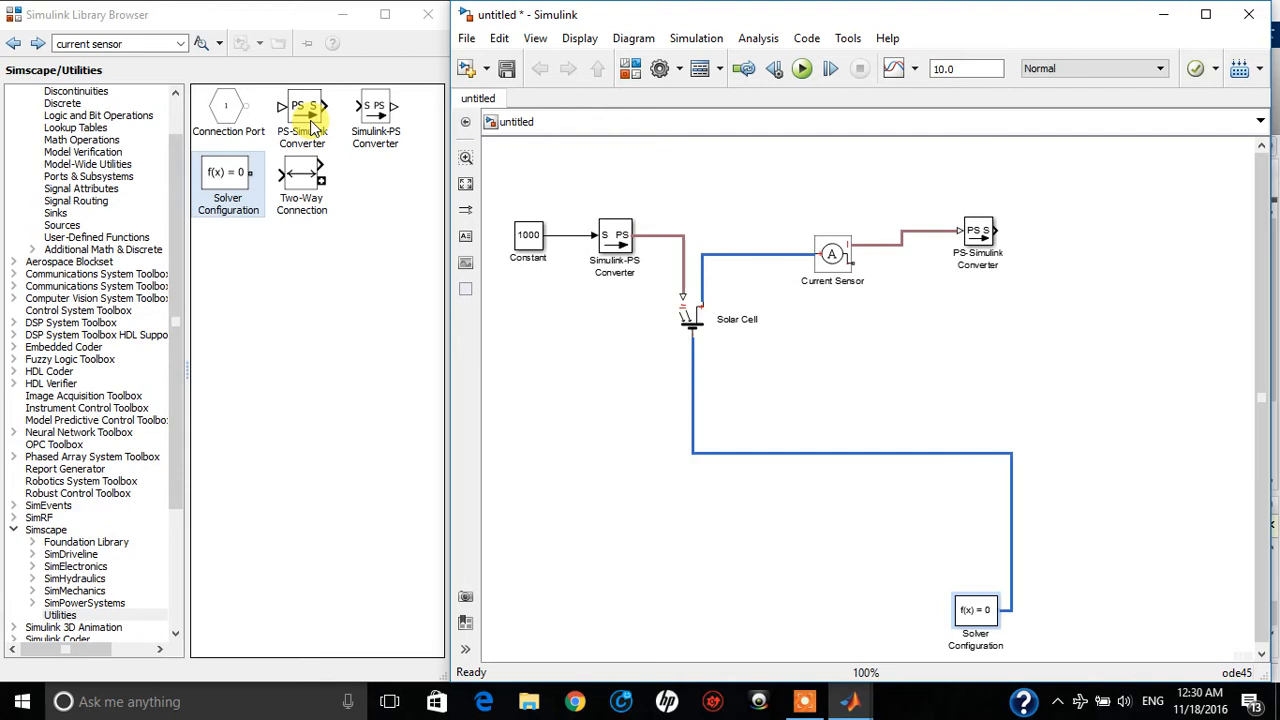
Add a second PS-Simulink Converter and a second Simulink-PS Converter, stacked below the Constant block
drag(313, 126, 535, 395)
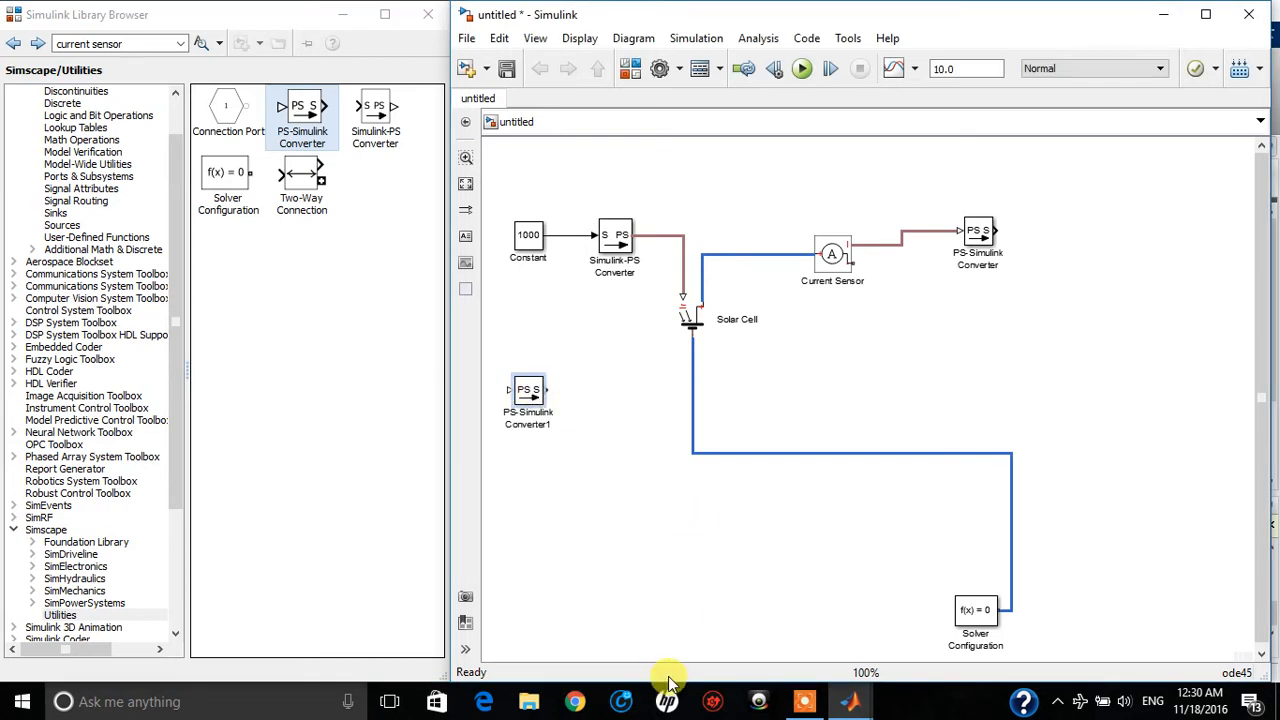
drag(375, 118, 534, 470)
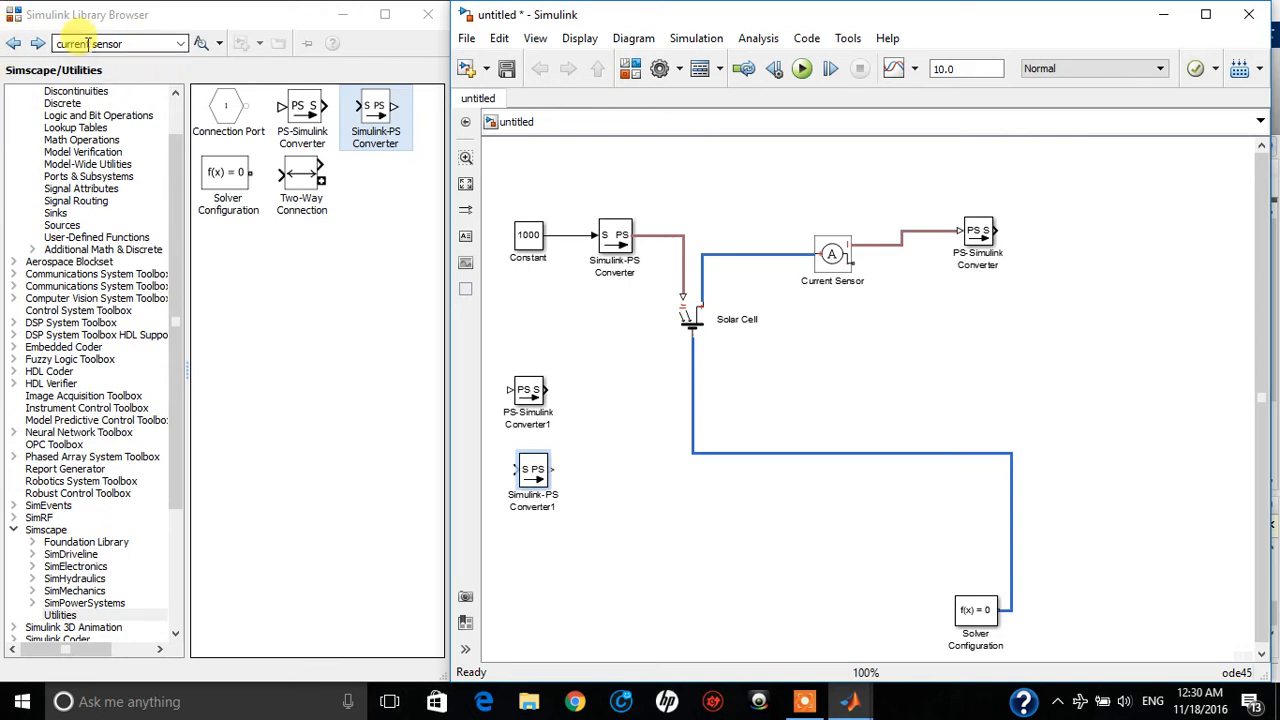
Search the block library for "voltage sensor" and place the Voltage Sensor block below and to the right of the first PS-Simulink Converter
drag(62, 43, 90, 43)
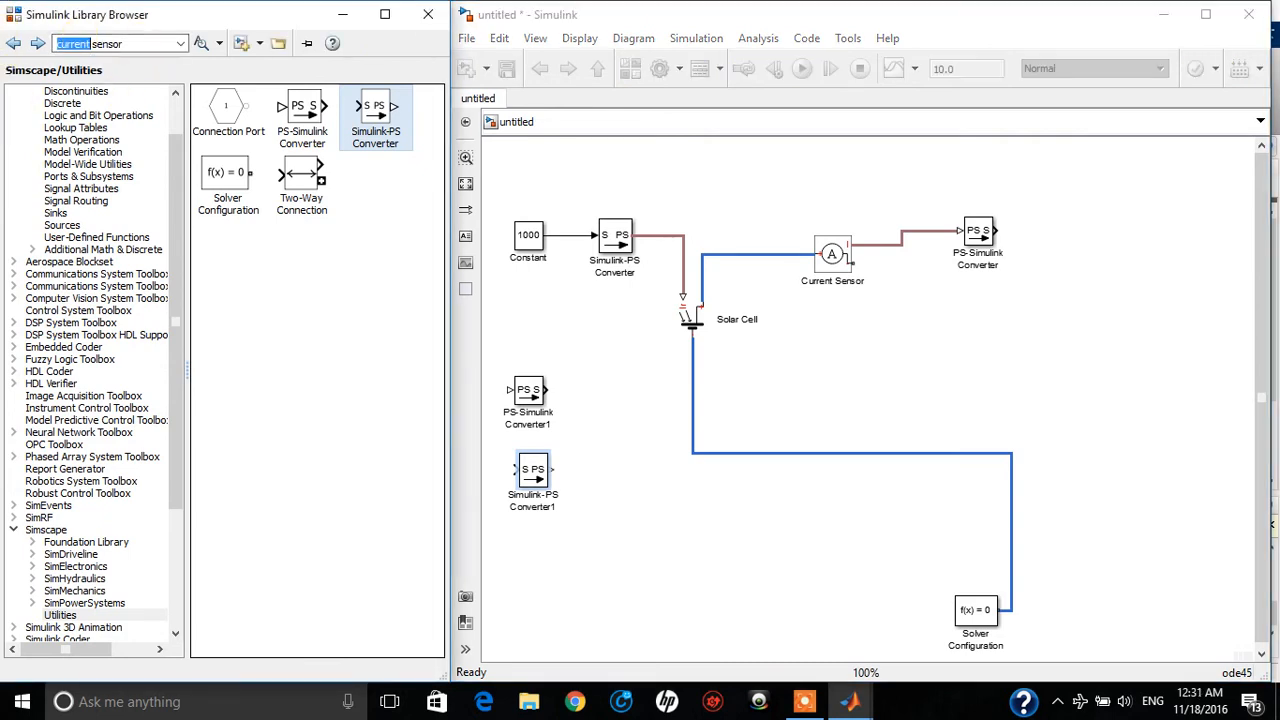
key(BackSpace)
text(voltage)
key(Return)
drag(237, 140, 1055, 348)
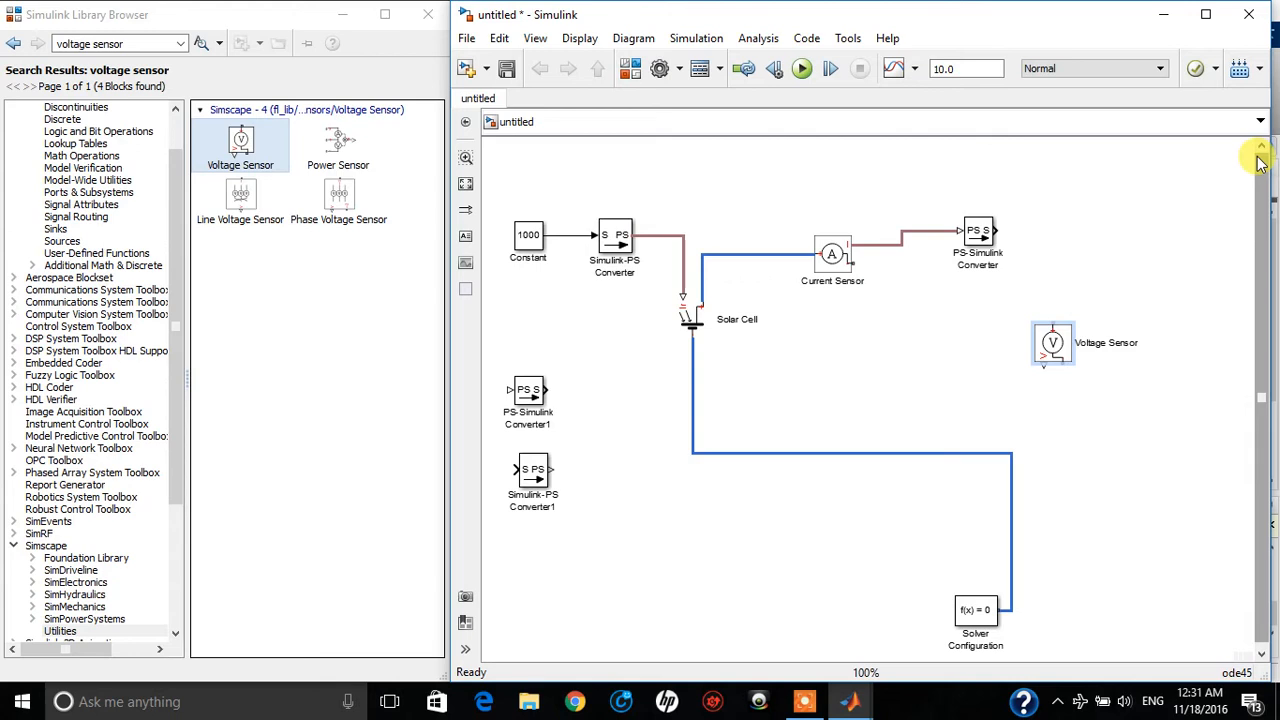
Rotate the Voltage Sensor until its positive terminal faces left and its signal output faces right
key(ctrl+r)
key(ctrl+r)
key(ctrl+r)
key(ctrl+r)
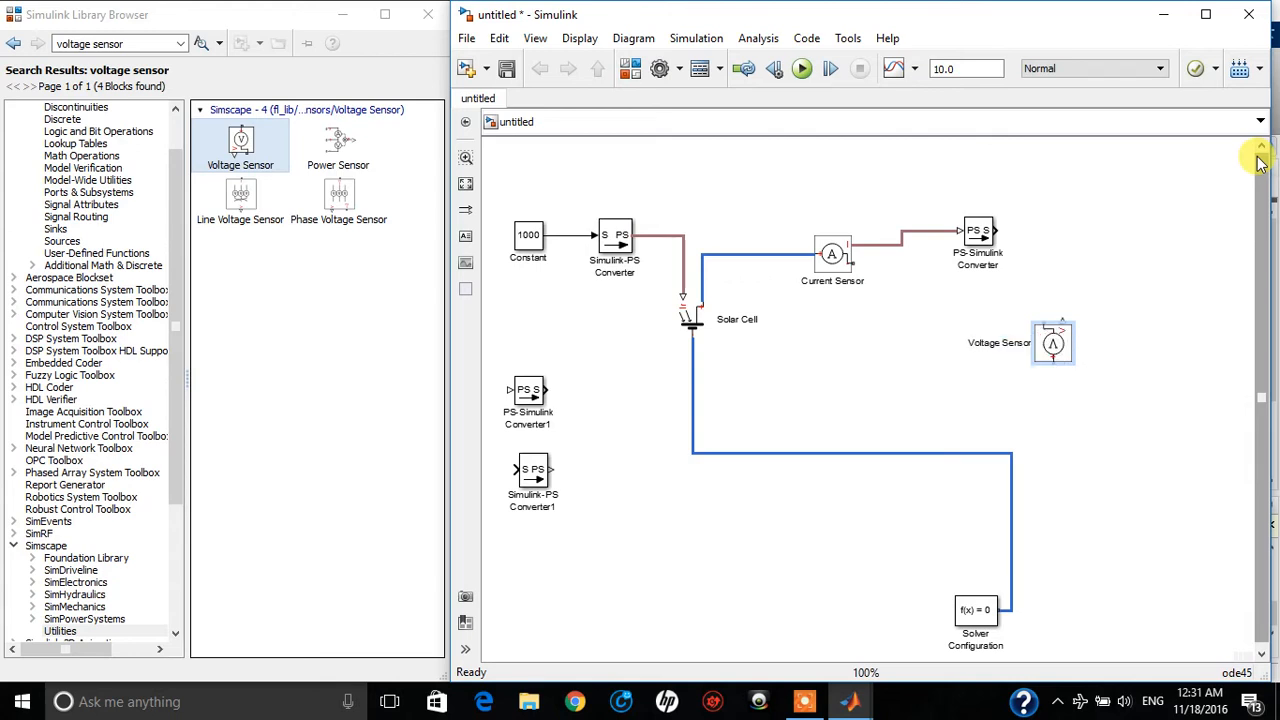
key(ctrl+r)
key(ctrl+r)
key(ctrl+r)
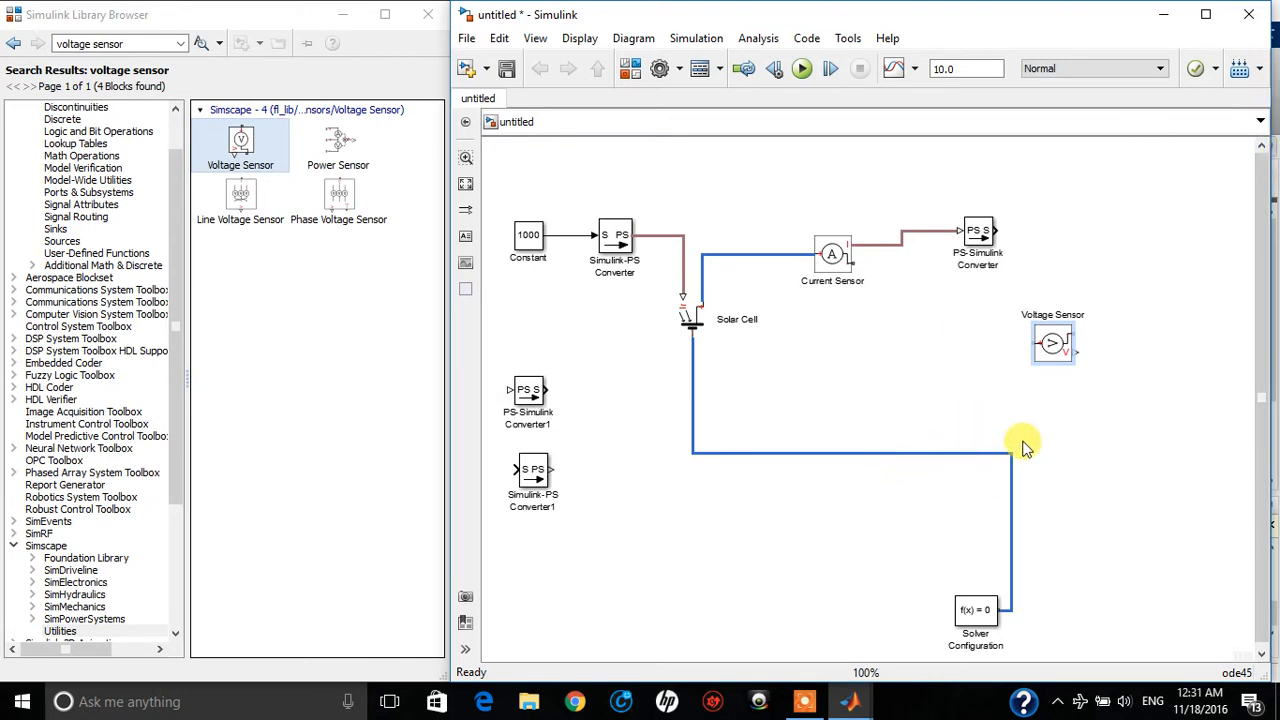
Shift the Voltage Sensor further right and connect the Current Sensor's negative terminal to the Voltage Sensor's positive terminal
drag(1060, 345, 1111, 345)
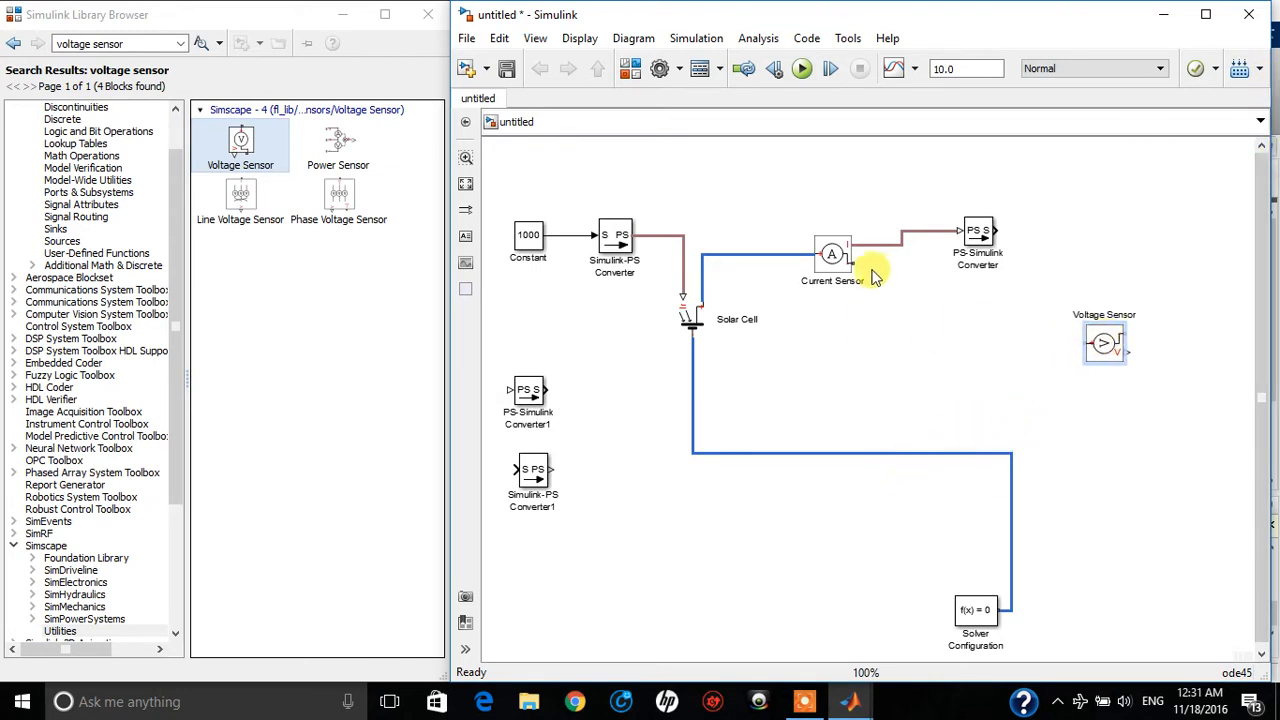
drag(855, 265, 1095, 343)
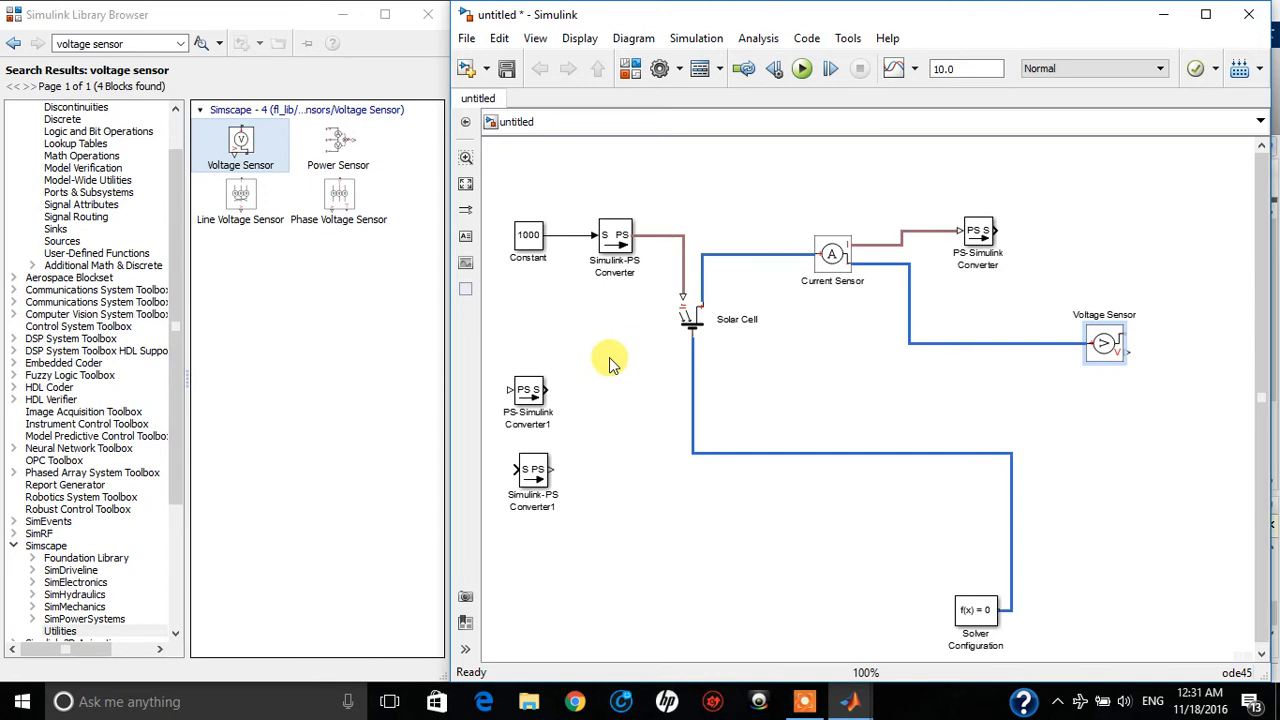
drag(1117, 343, 1170, 350)
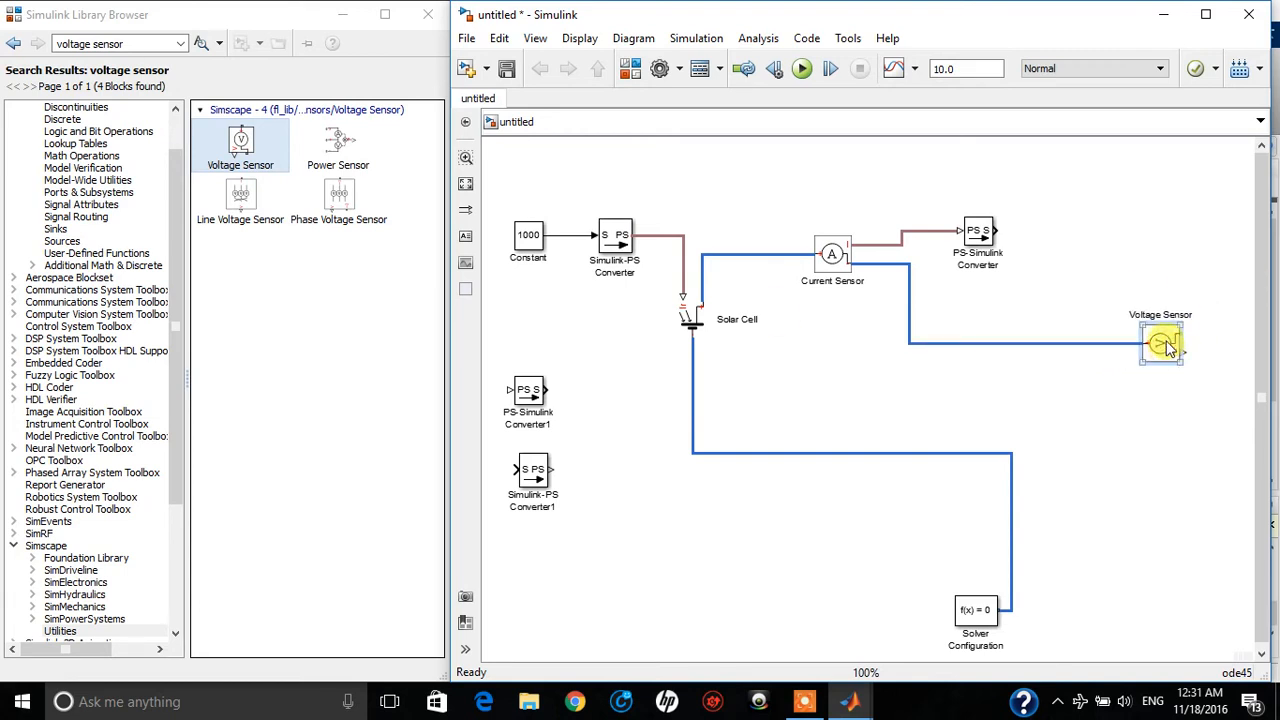
Search the block library for "variable resistor" and place the Variable Resistor block below and to the left of the Voltage Sensor
click(120, 43)
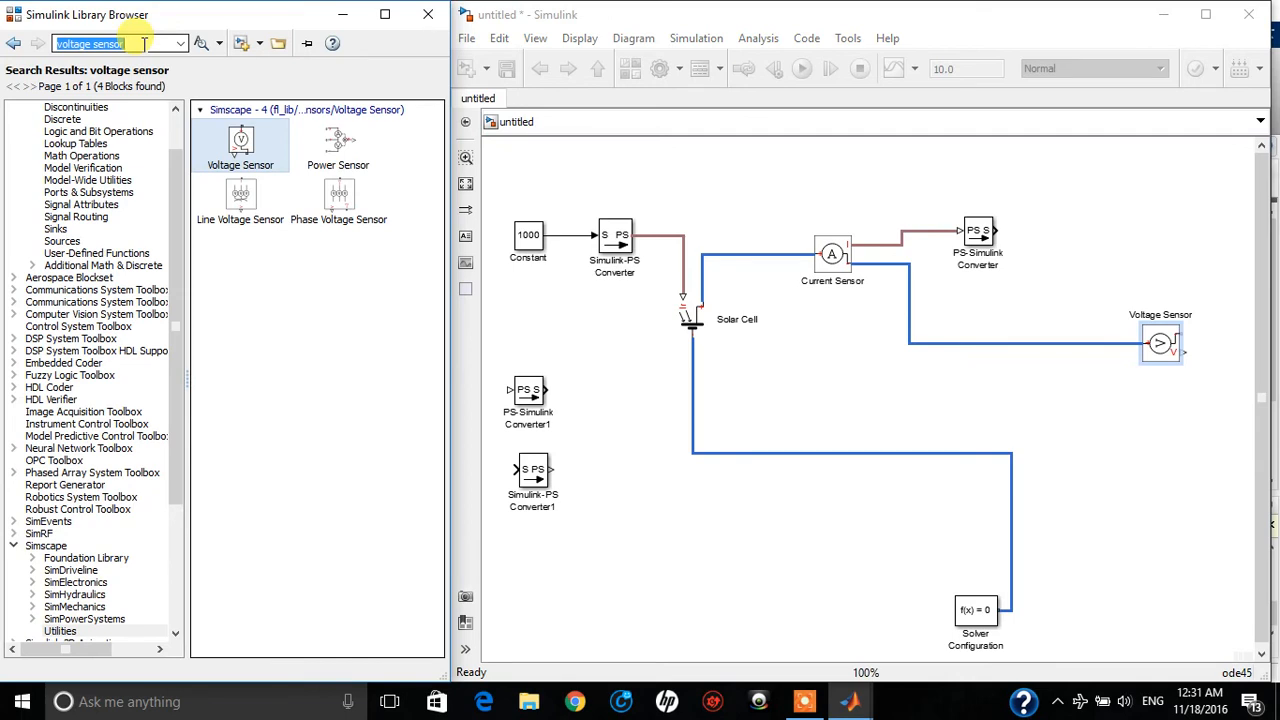
text(var)
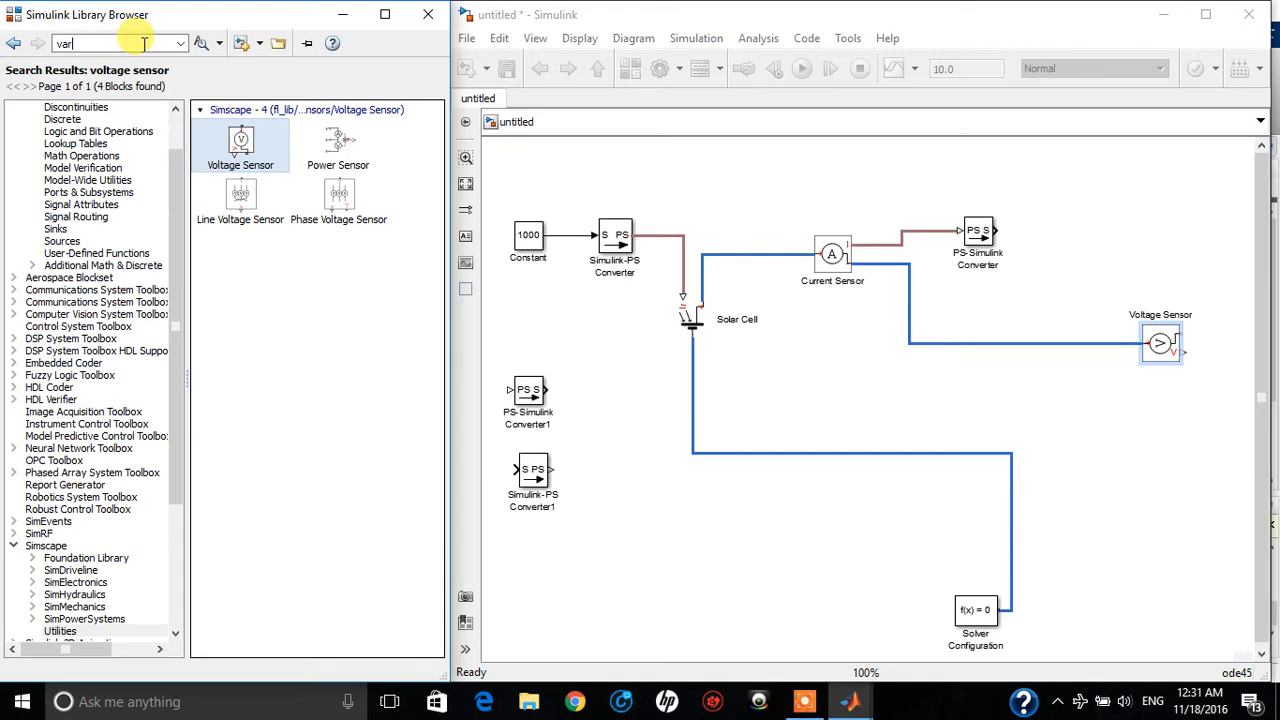
text(iabled)
key(BackSpace)
text(resistor)
key(Return)
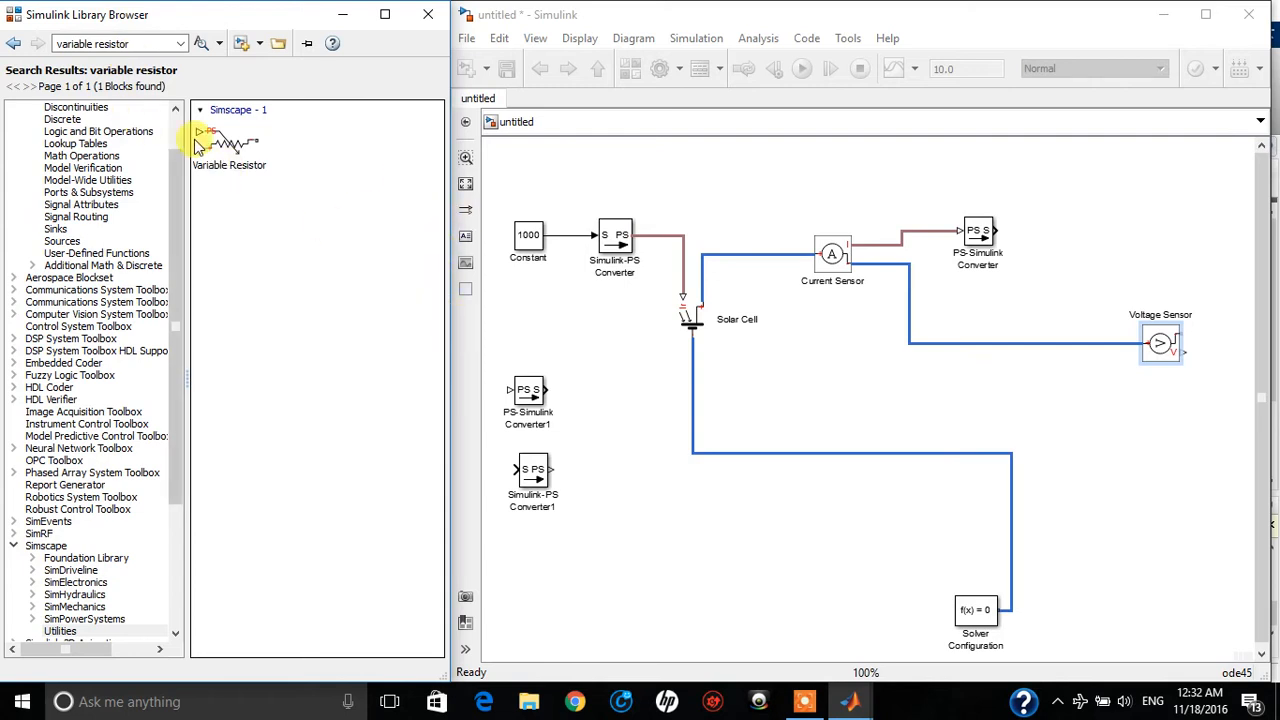
mouse_move(232, 155)
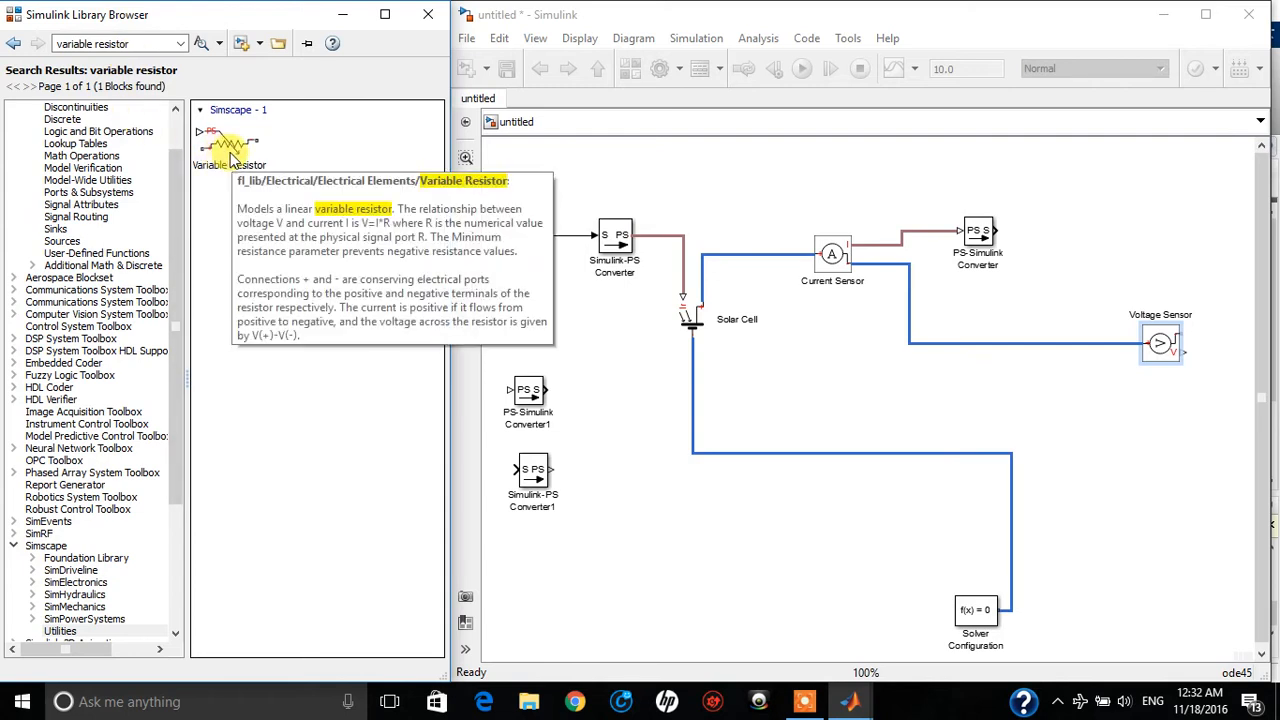
drag(232, 155, 1085, 404)
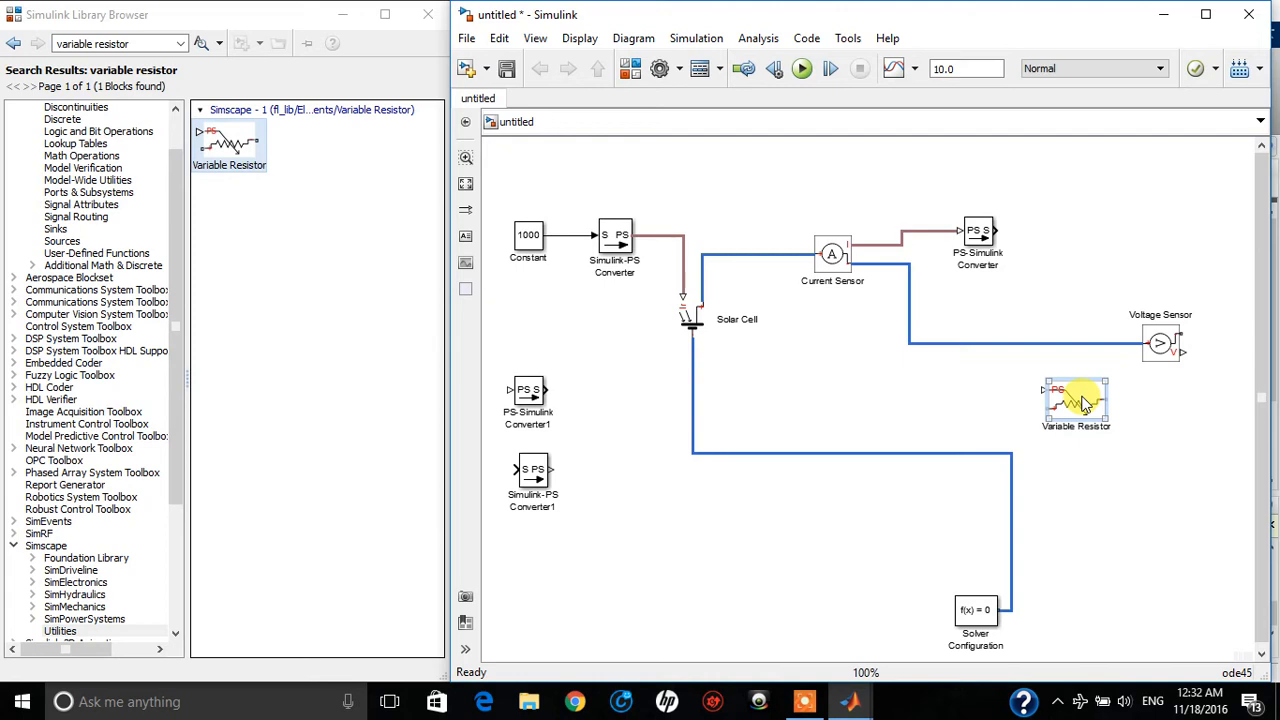
drag(1082, 397, 1086, 398)
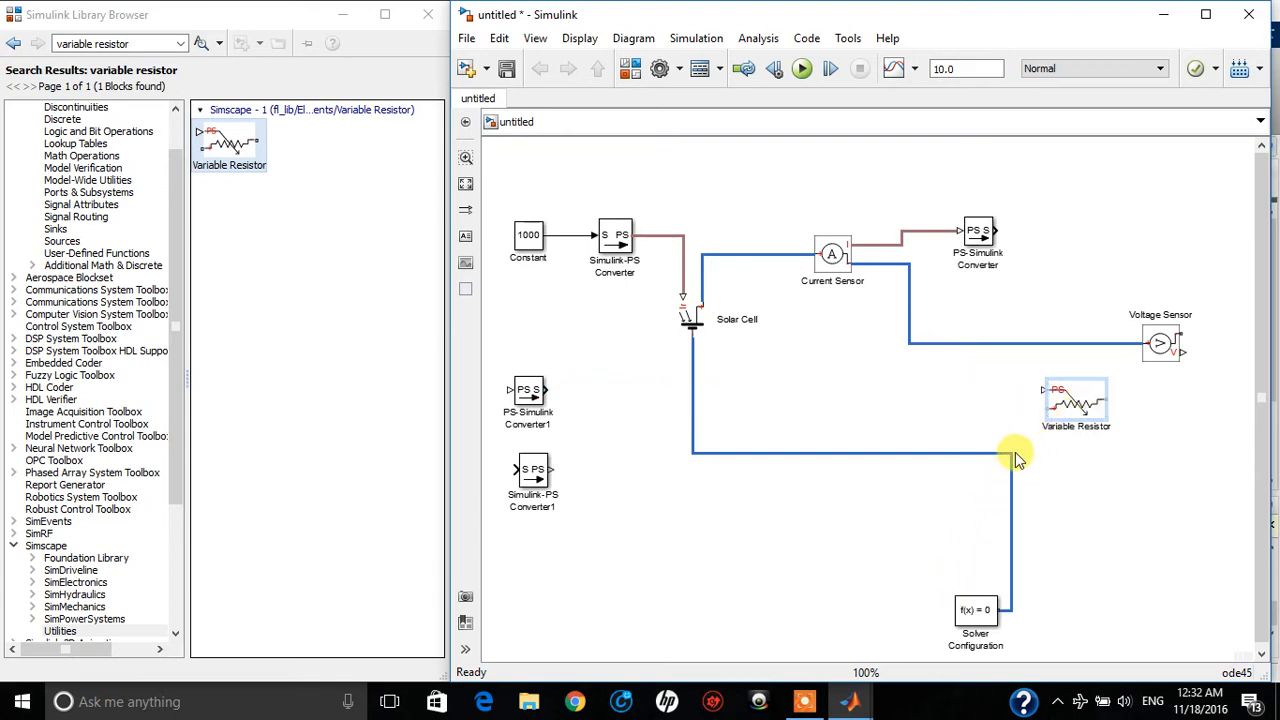
Lower the horizontal part of the line between the Solar Cell and Solver Configuration, and move the Variable Resistor further down
drag(1013, 460, 1014, 538)
click(1072, 405)
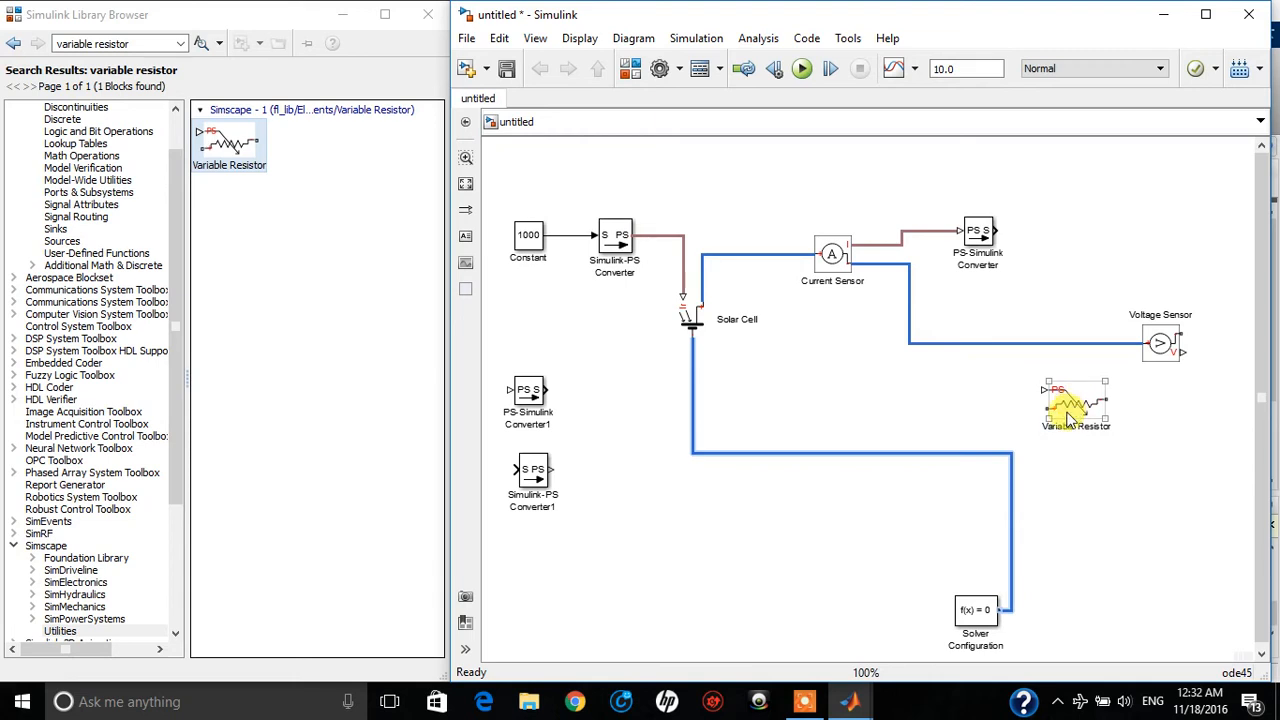
click(1041, 440)
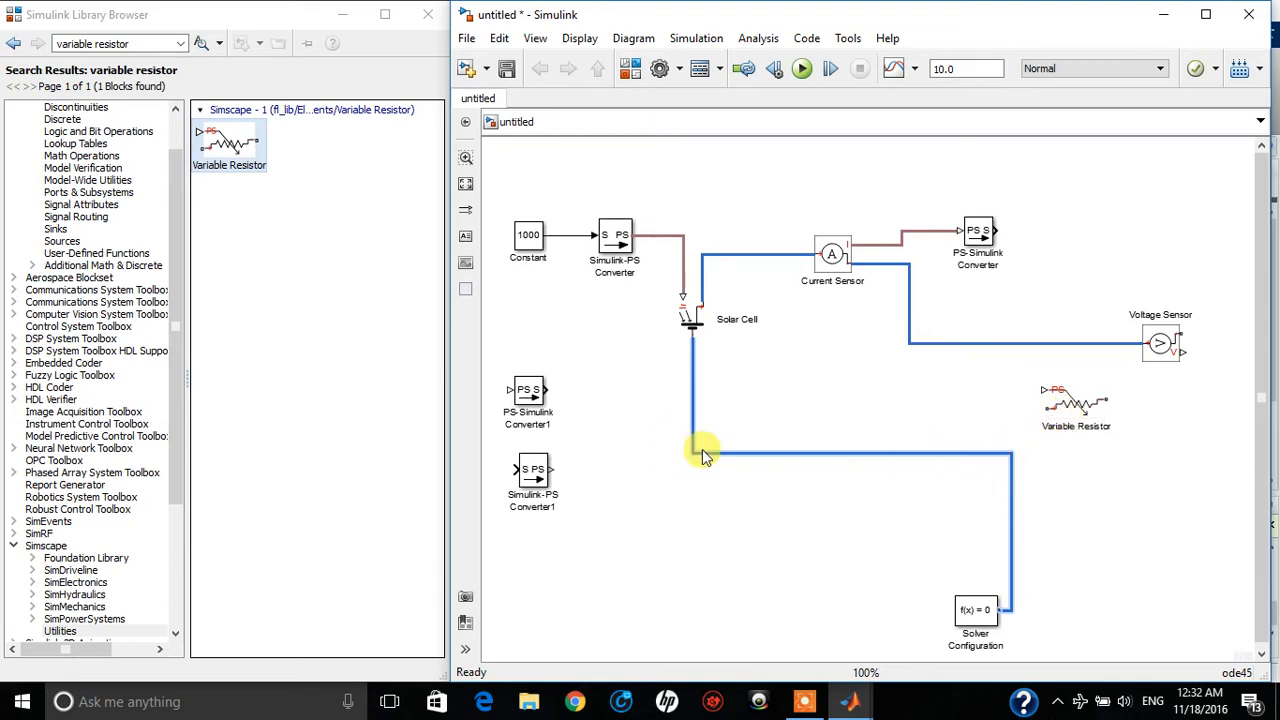
drag(698, 456, 680, 553)
mouse_move(1075, 422)
mouse_down()
mouse_move(1104, 447)
mouse_move(1078, 405)
mouse_move(1082, 421)
mouse_up()
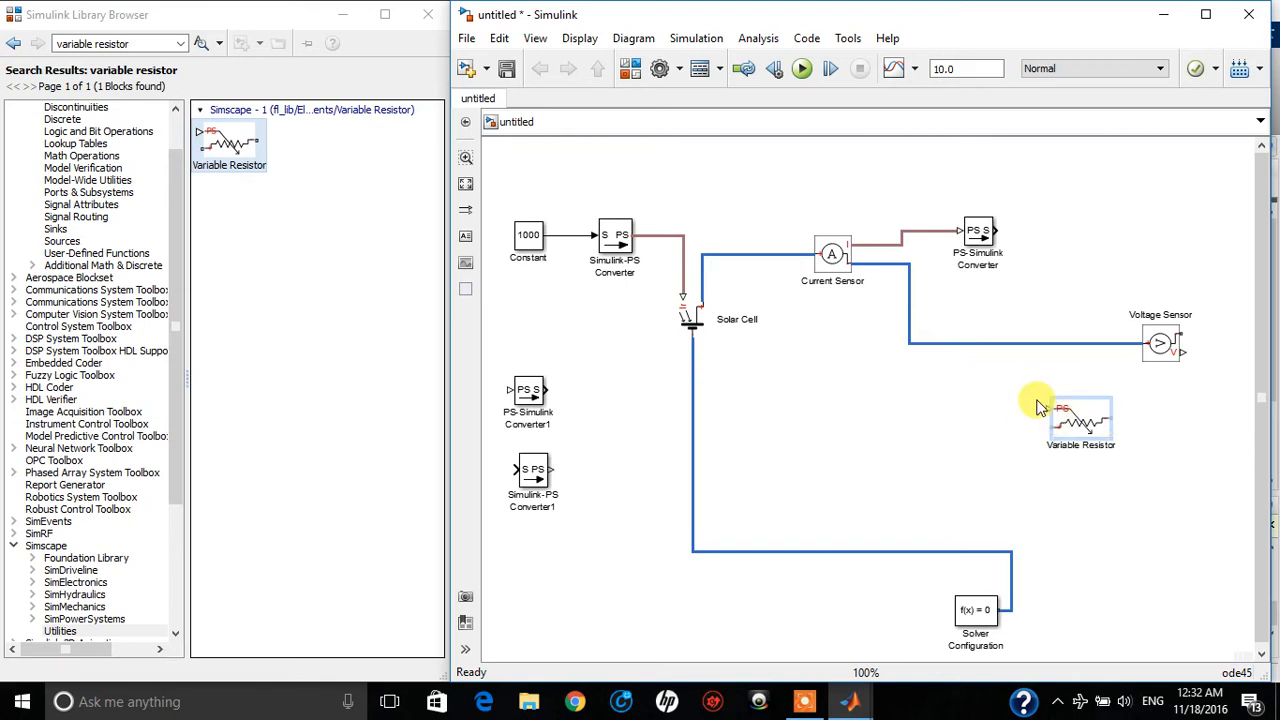
drag(1080, 427, 1087, 454)
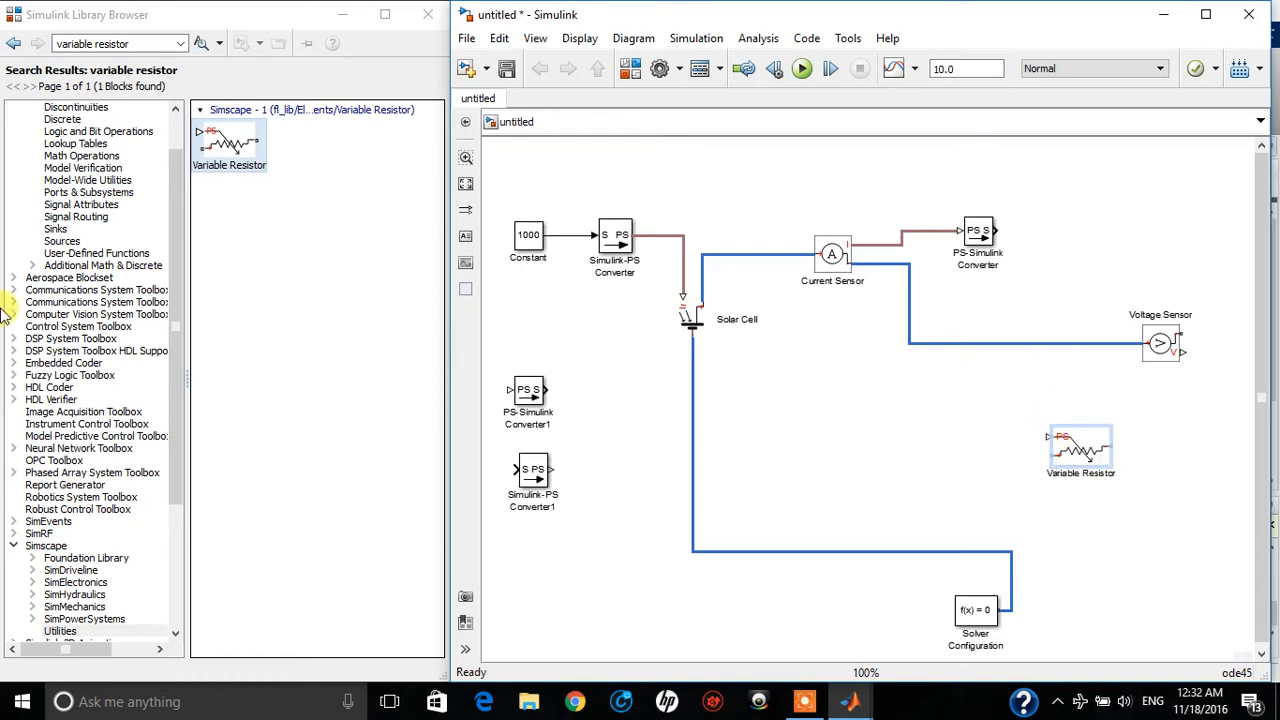
Search the block library for "ramp", place the Ramp block left of the Variable Resistor and view its parameters without changing them
click(145, 47)
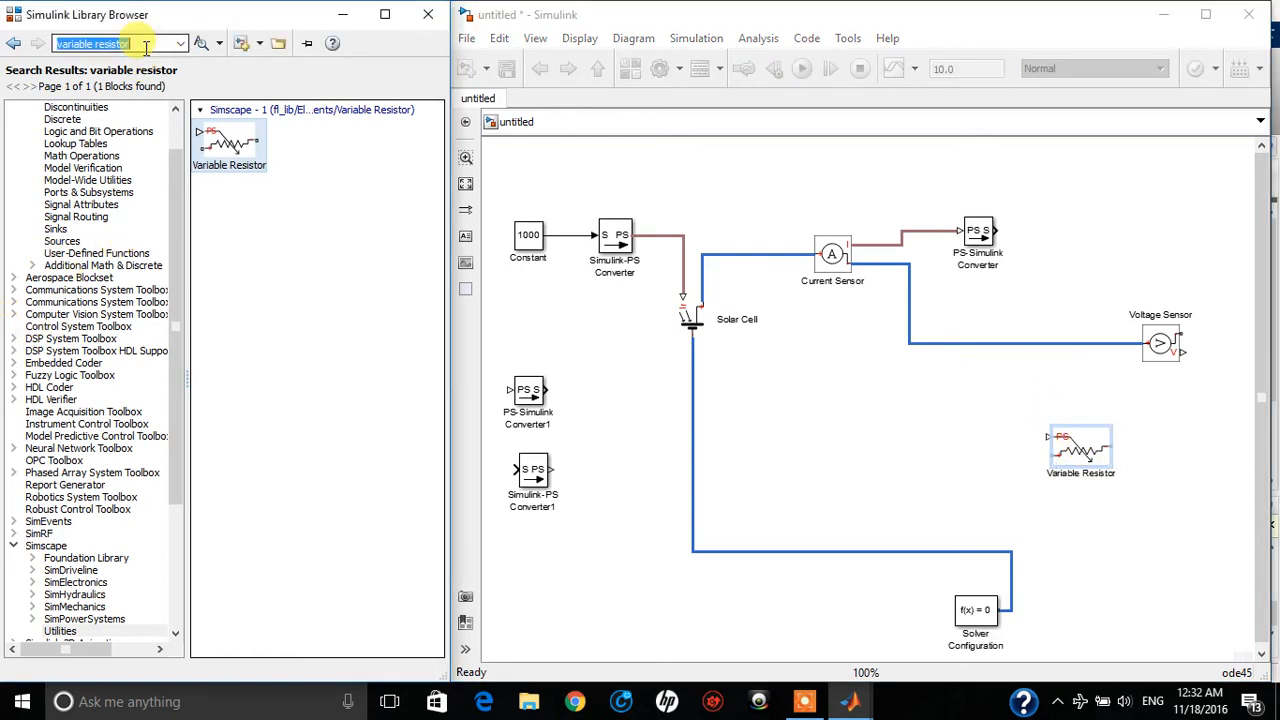
text(ra)
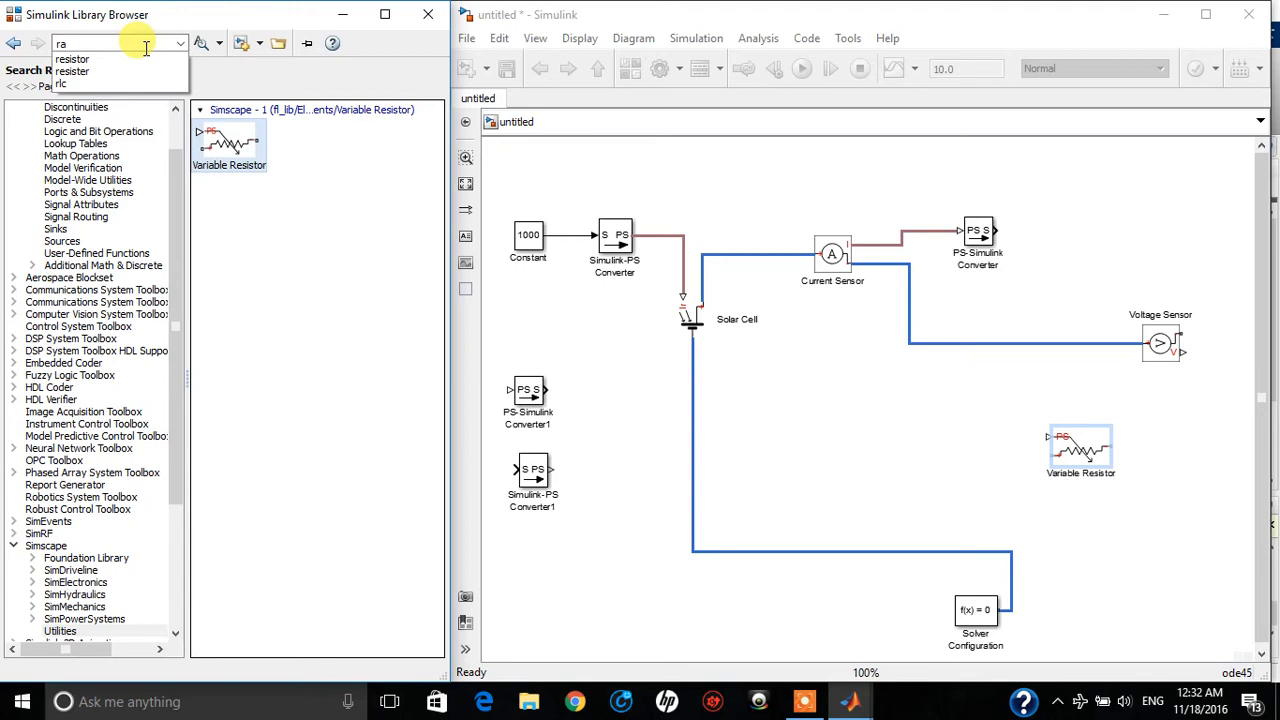
text(mp)
key(Return)
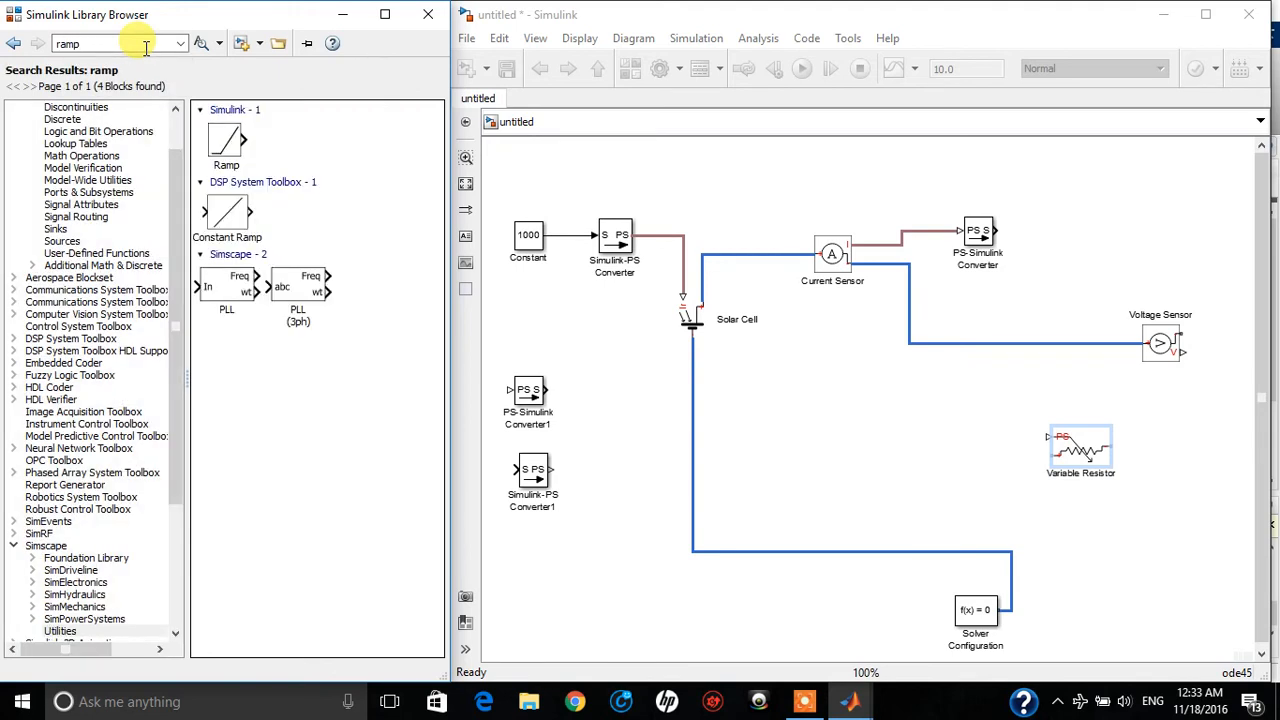
drag(224, 142, 914, 456)
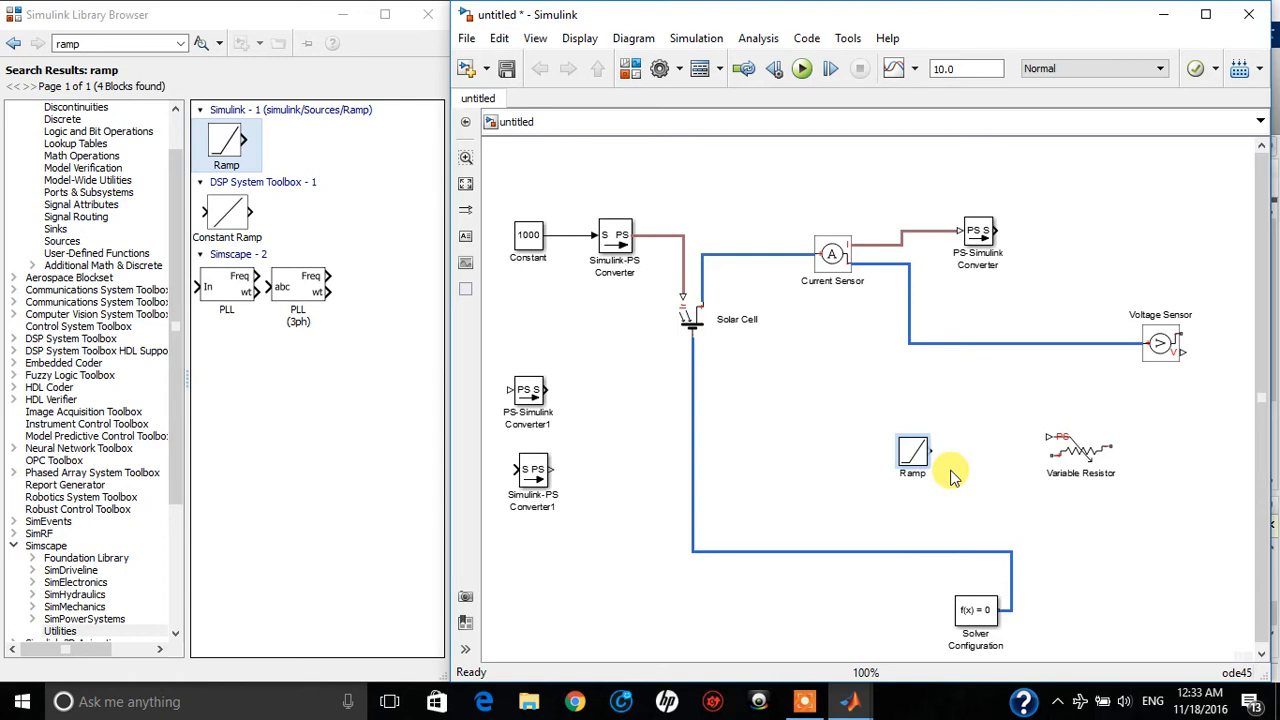
double_click(912, 455)
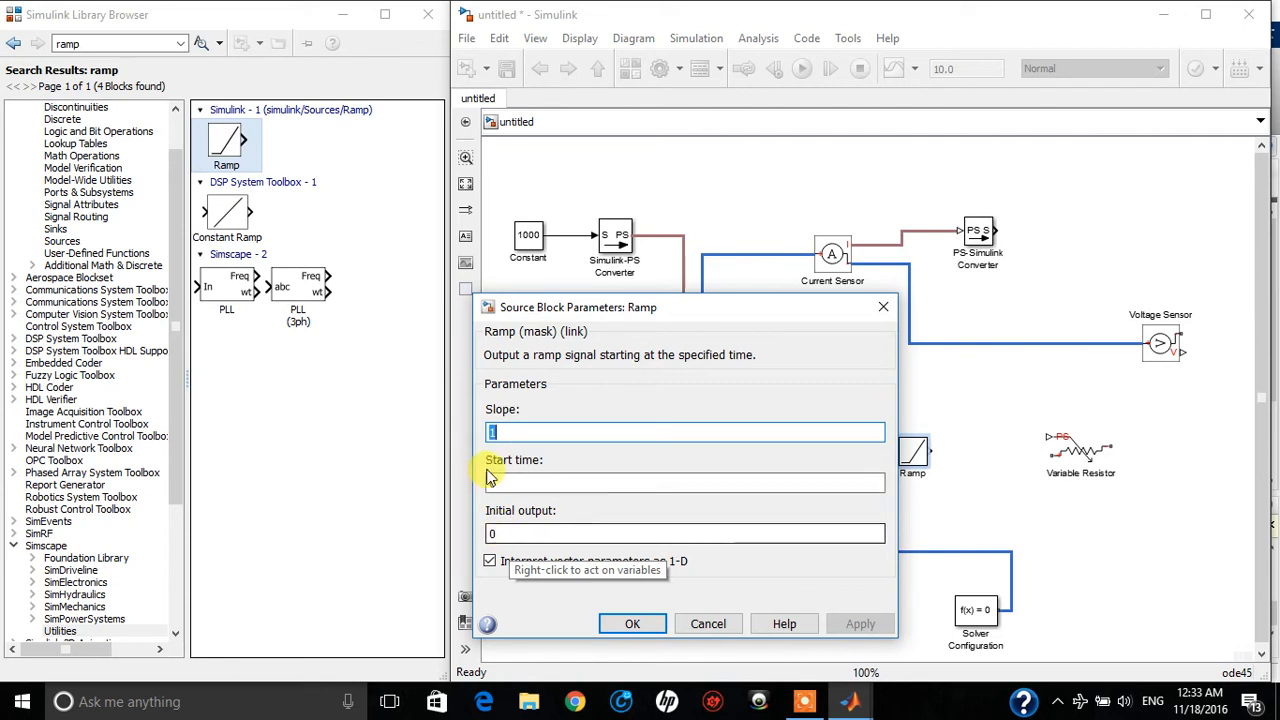
click(895, 311)
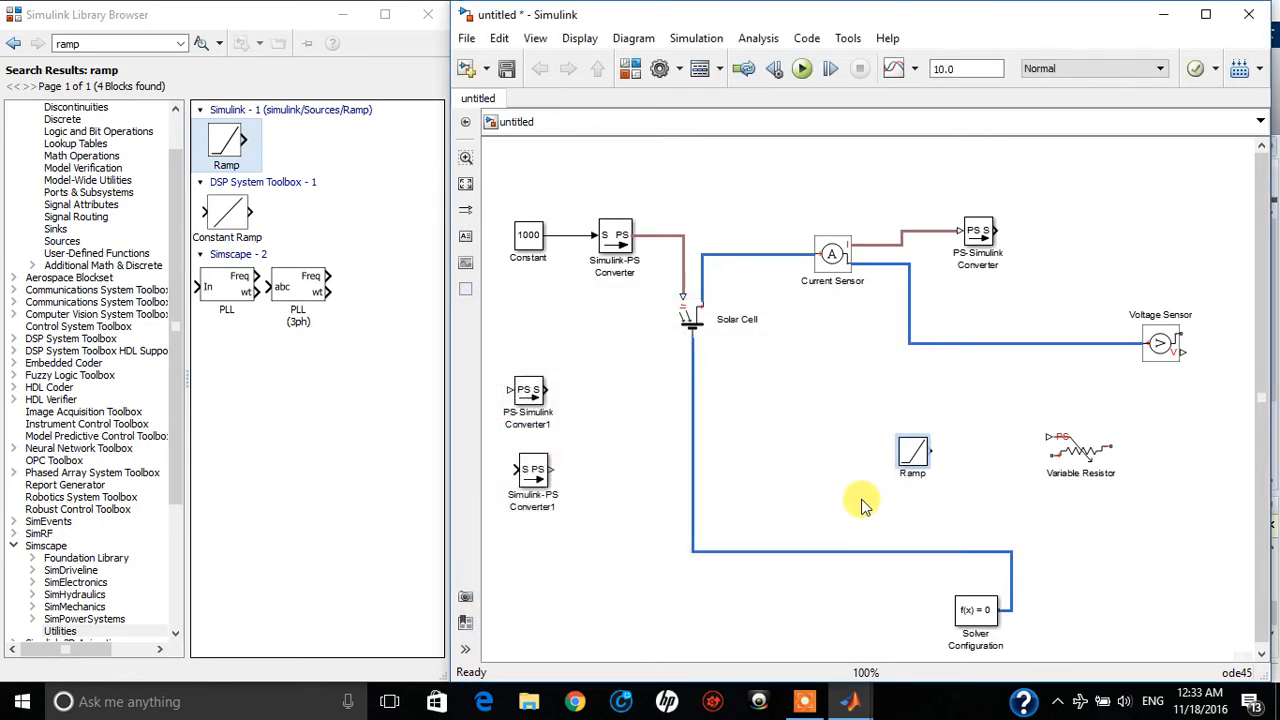
Add a Scope block from the Simulink Sinks library to the left of the Ramp block
click(104, 43)
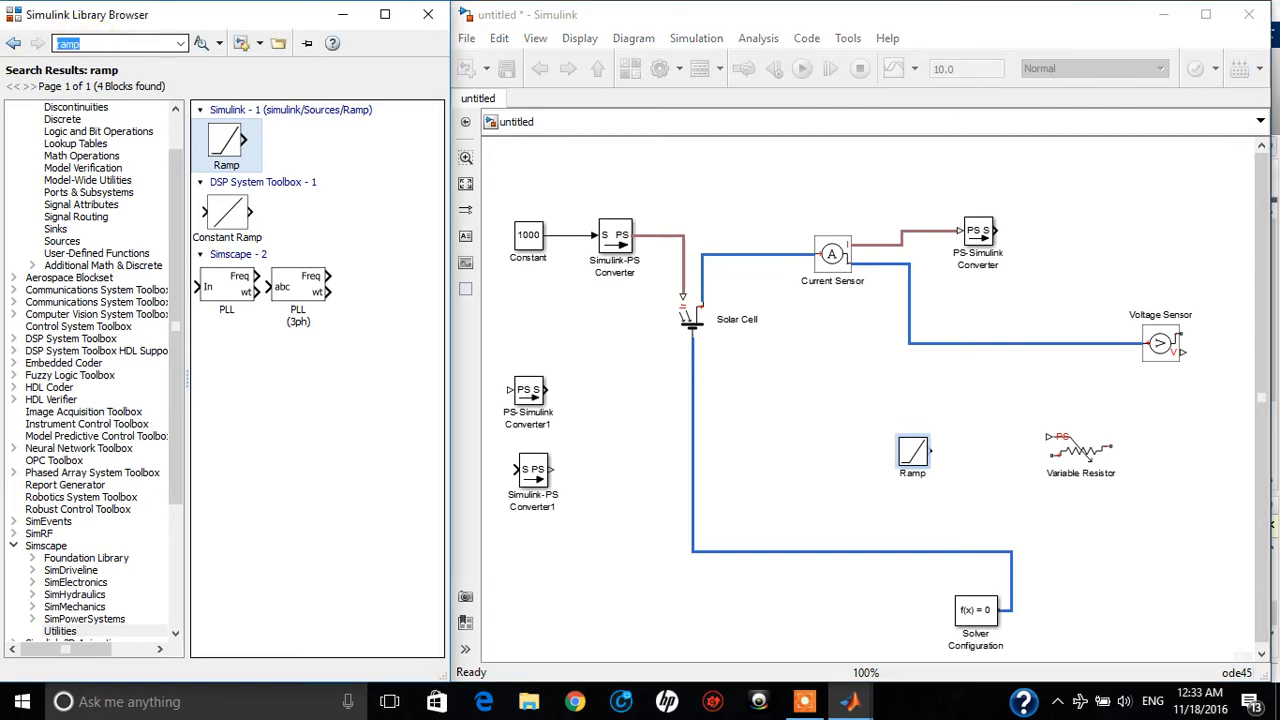
click(69, 232)
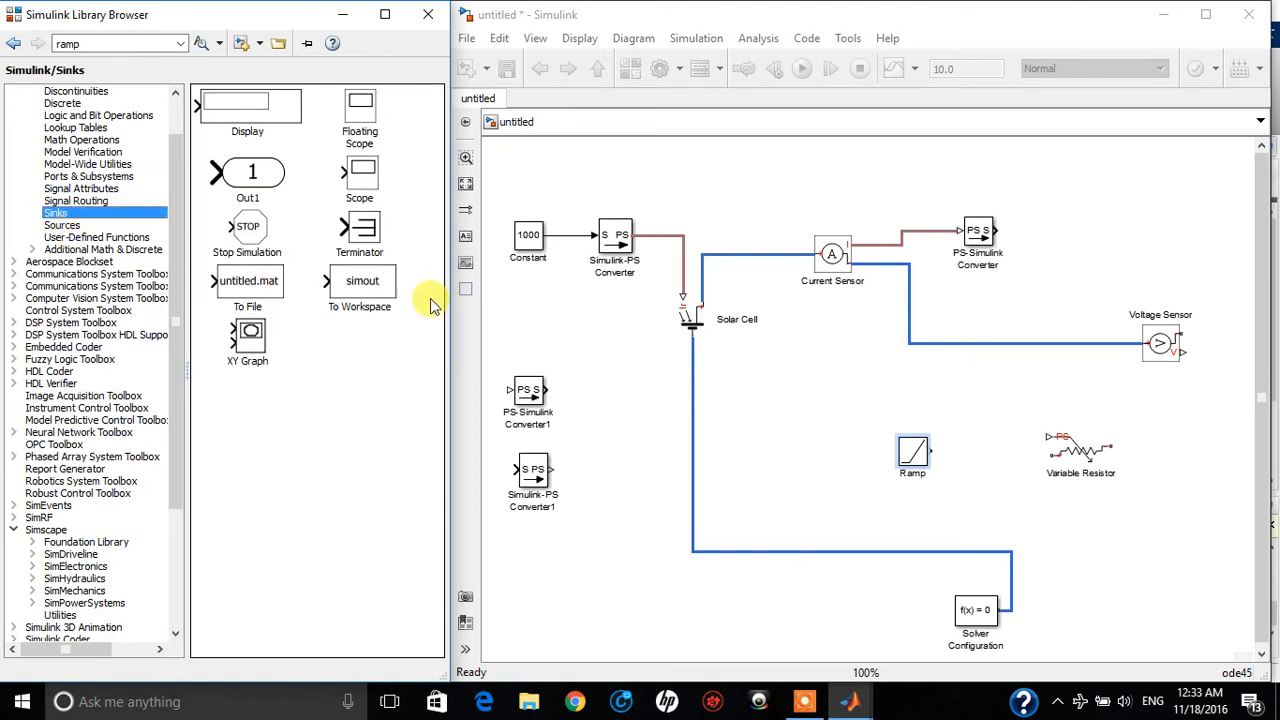
drag(360, 170, 836, 457)
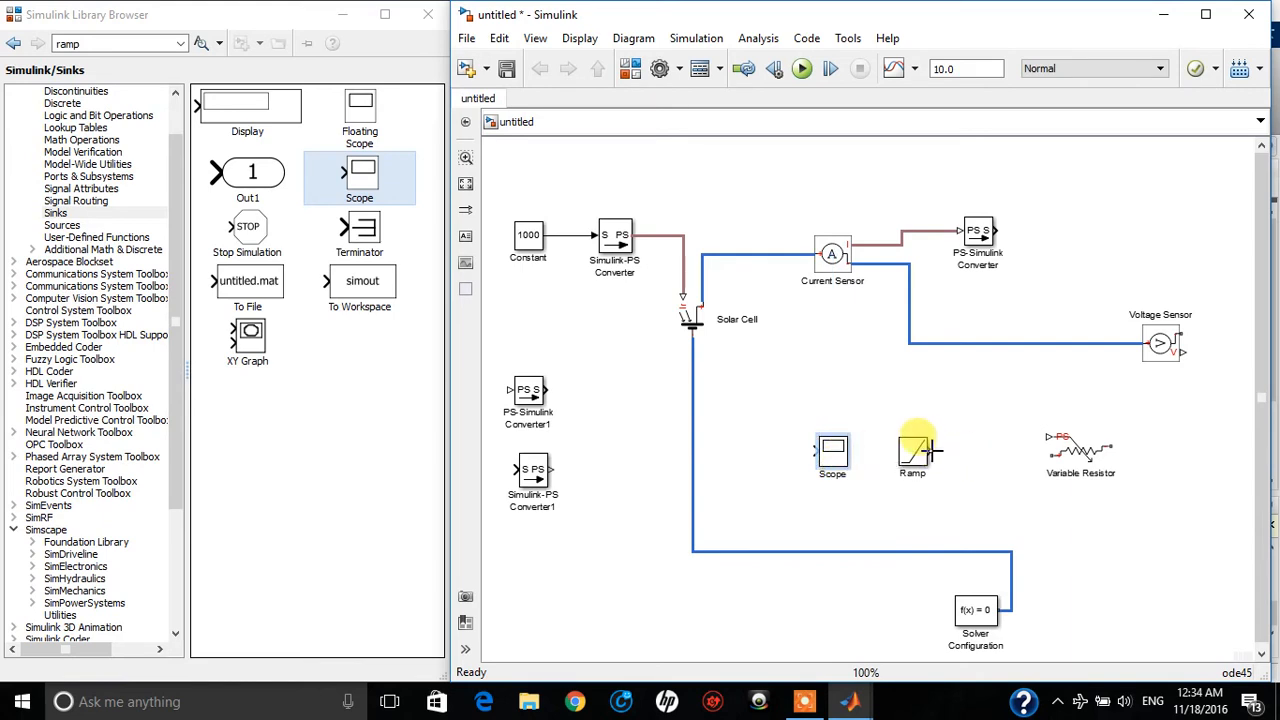
Move the Variable Resistor slightly right and place Simulink-PS Converter1 between it and the Ramp block
drag(934, 454, 1100, 472)
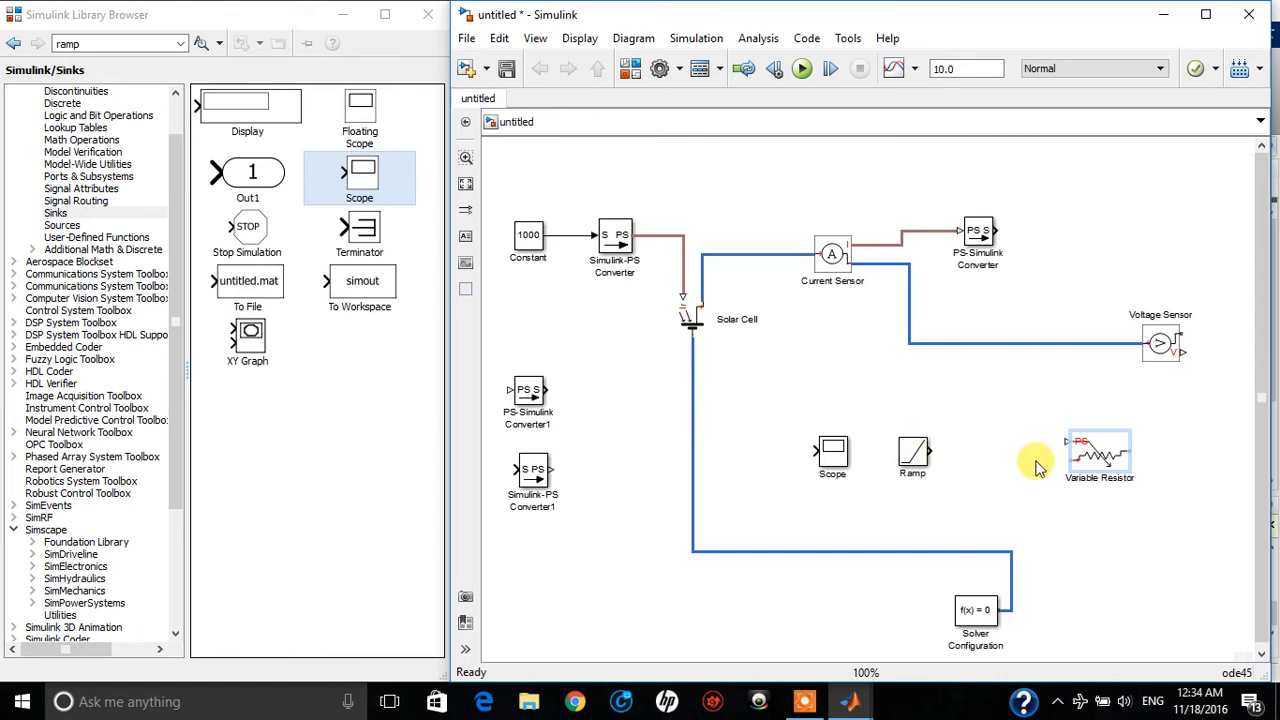
click(832, 462)
click(527, 400)
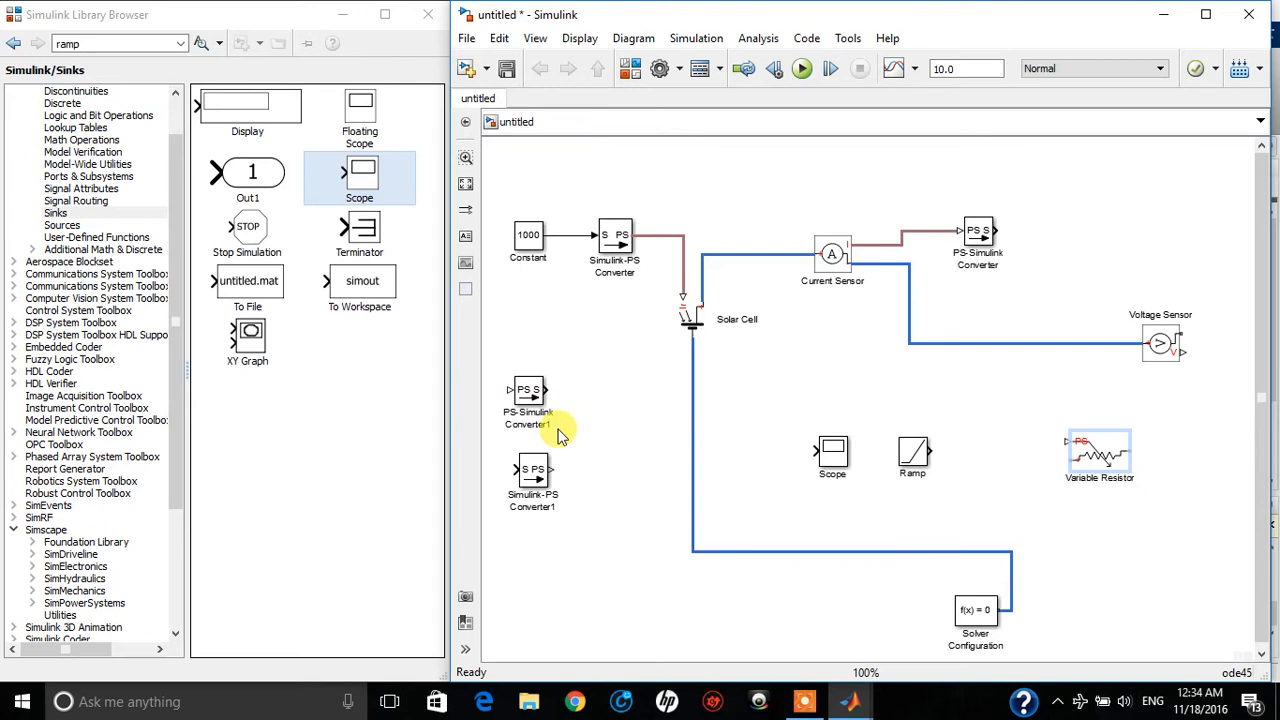
drag(528, 470, 632, 470)
drag(727, 476, 1012, 455)
drag(930, 451, 1005, 451)
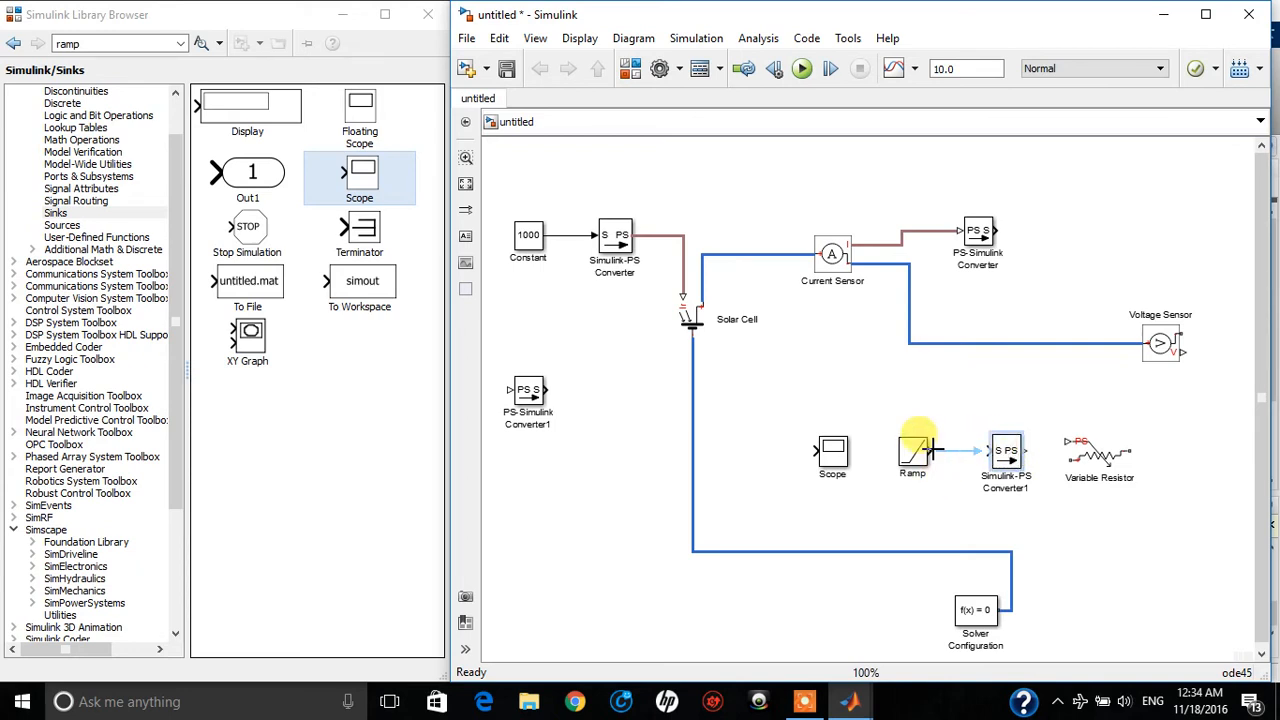
Connect the Ramp's output to Simulink-PS Converter1 and branch that signal to the Scope's input
drag(930, 452, 992, 450)
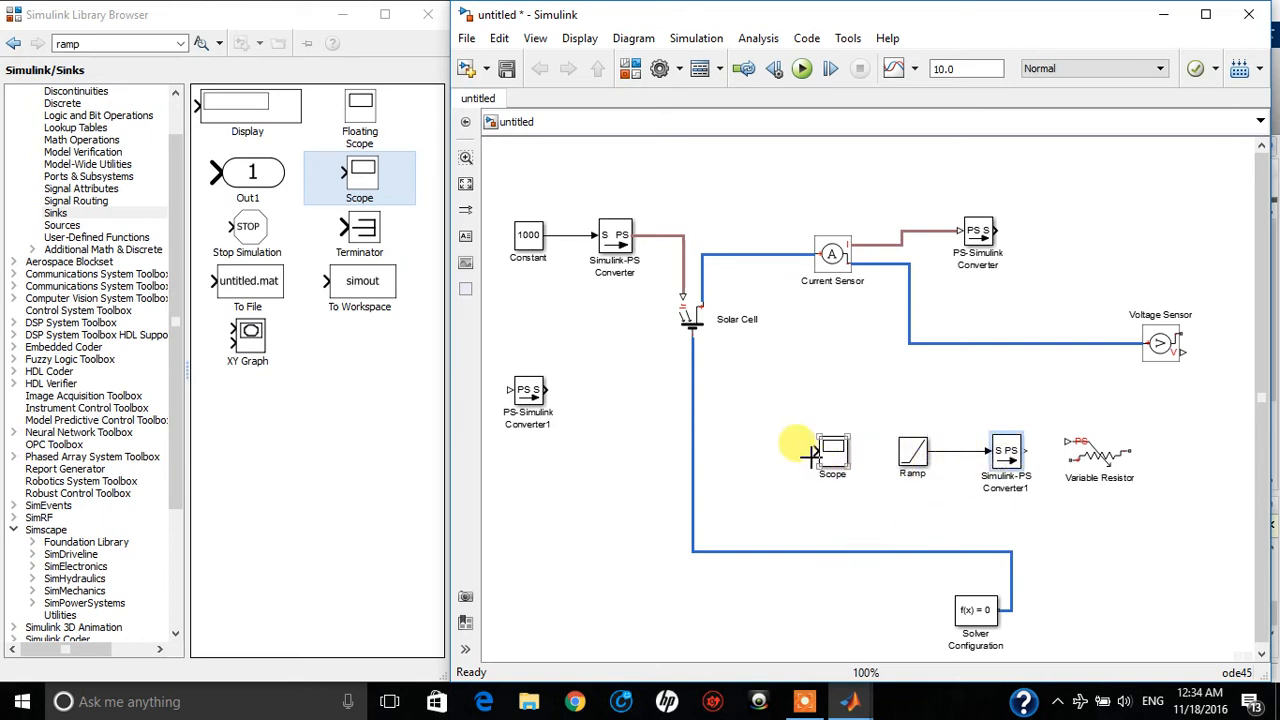
drag(815, 449, 958, 452)
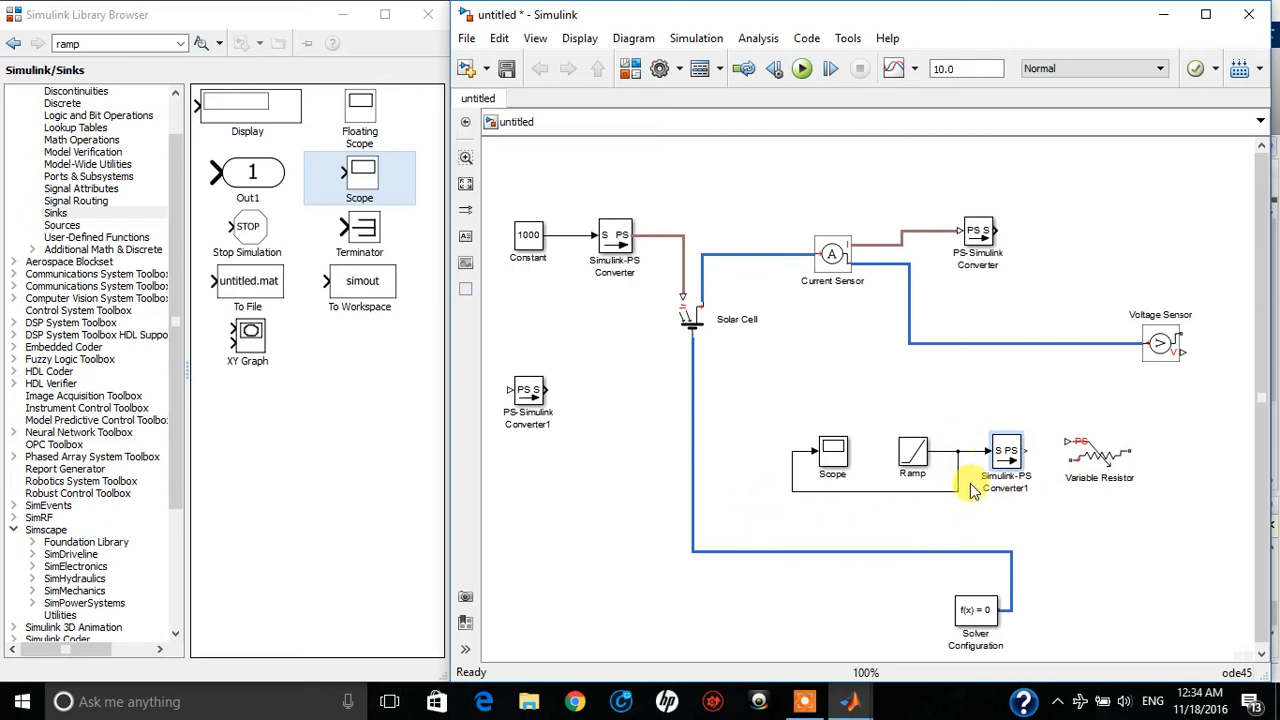
click(826, 470)
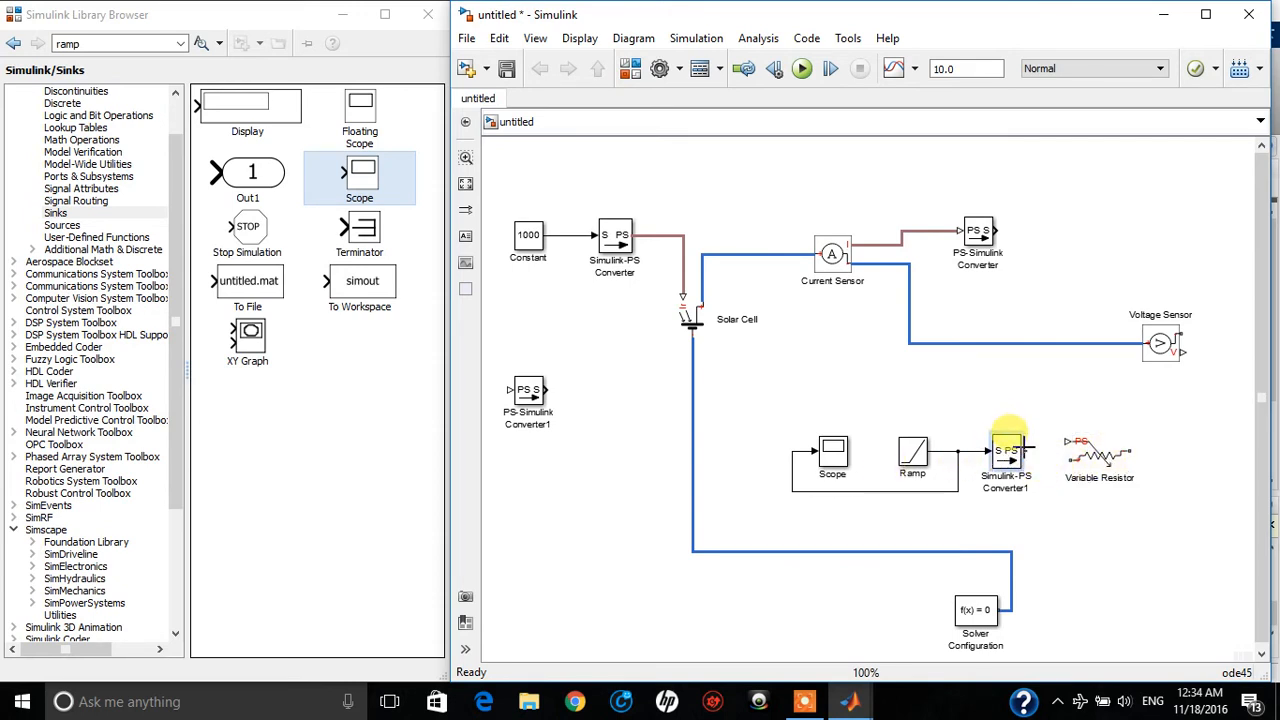
Connect Simulink-PS Converter1 to the Variable Resistor's PS input and the resistor's positive terminal to the Voltage Sensor's positive line
drag(1036, 449, 1070, 440)
click(1094, 468)
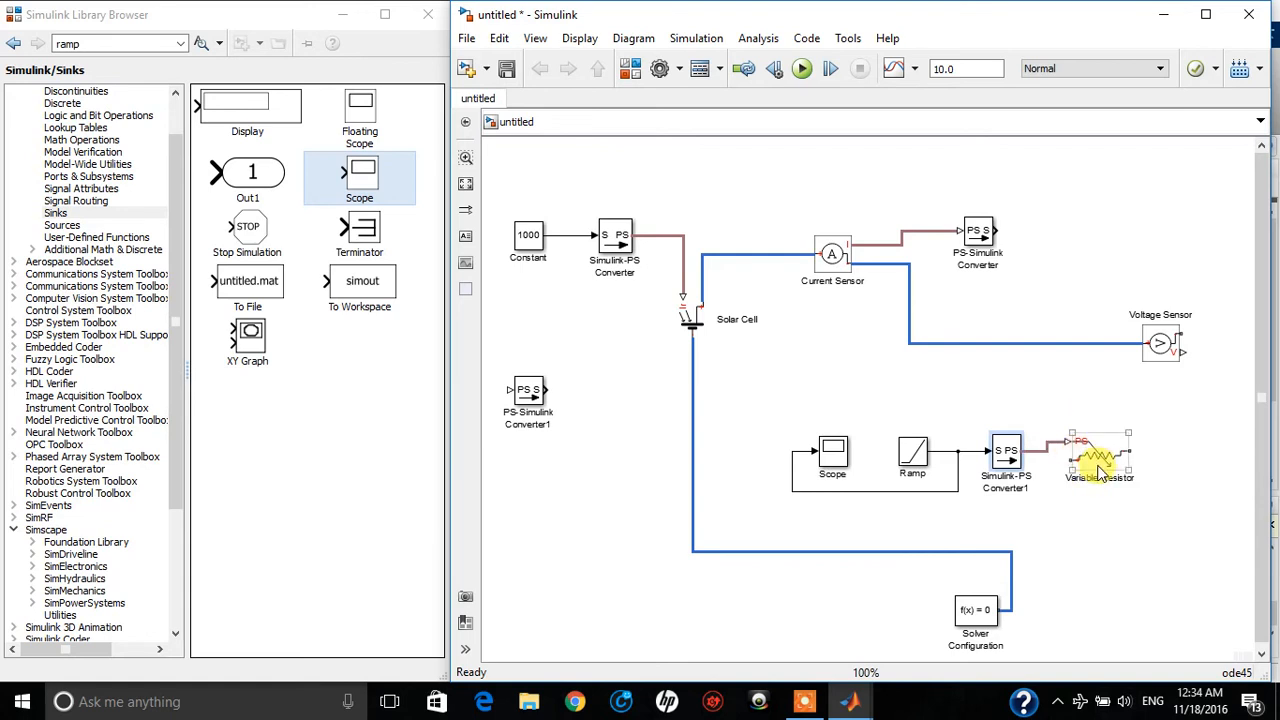
mouse_move(1101, 466)
mouse_down()
mouse_move(1128, 449)
mouse_move(1119, 474)
mouse_up()
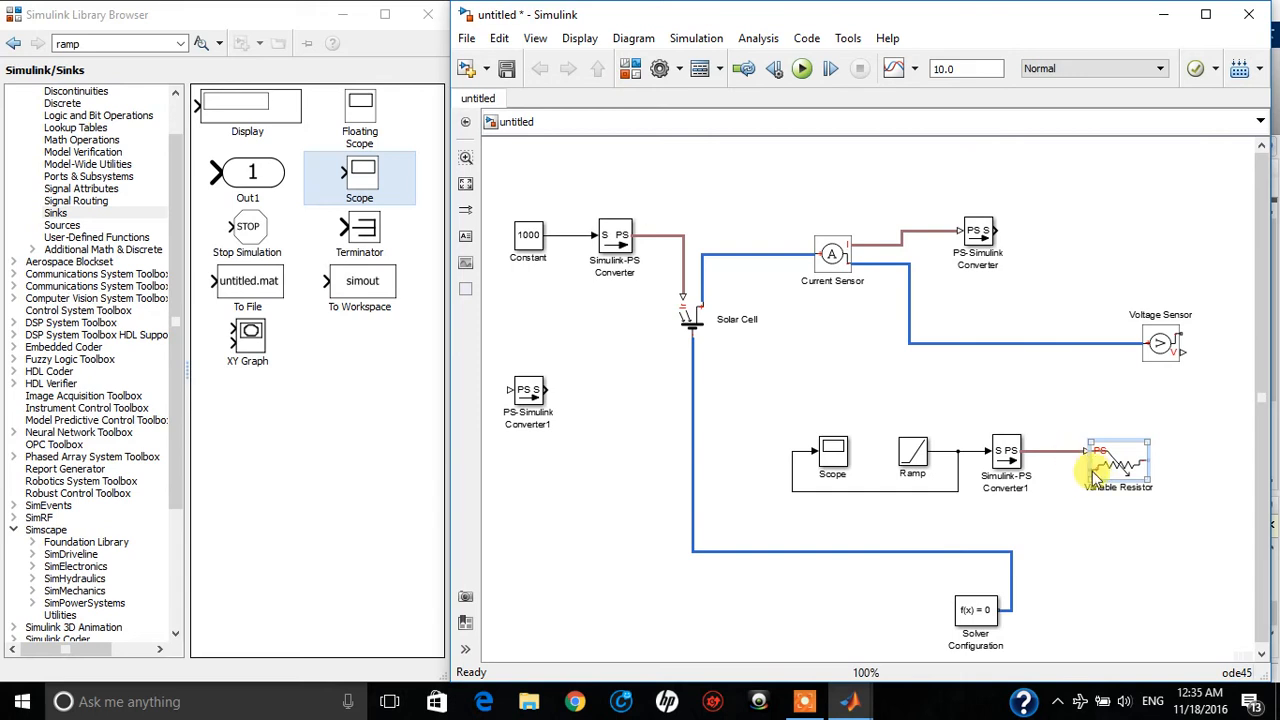
drag(1080, 477, 1108, 343)
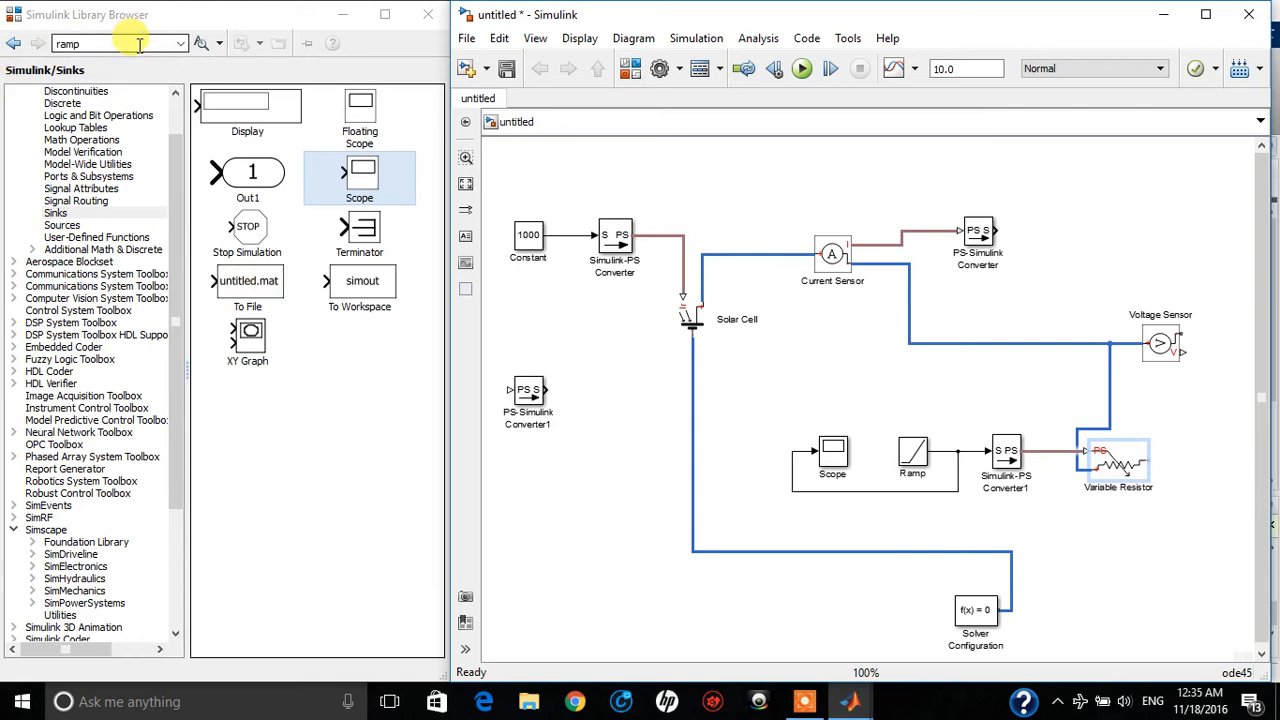
Add a Gnd block from the recently used blocks onto the Solar Cell's return line and connect the Variable Resistor's free terminal to that line
scroll(70, 550, down, 5)
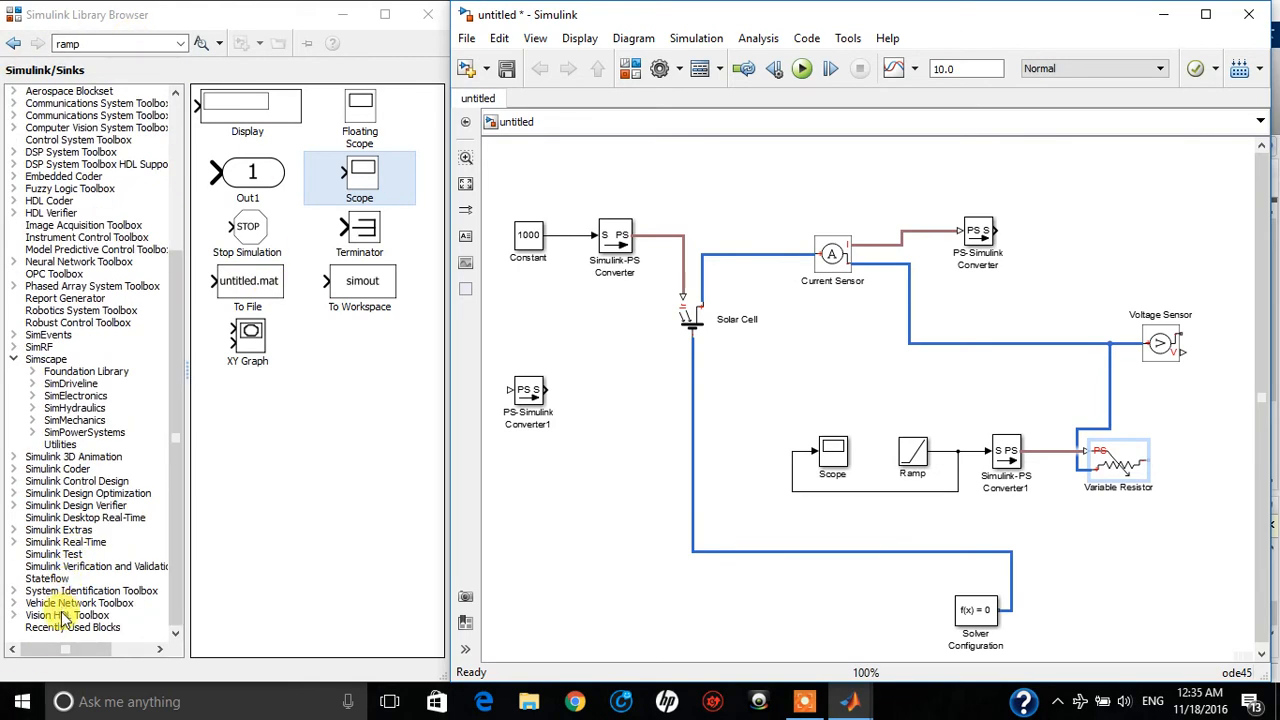
click(72, 615)
click(95, 627)
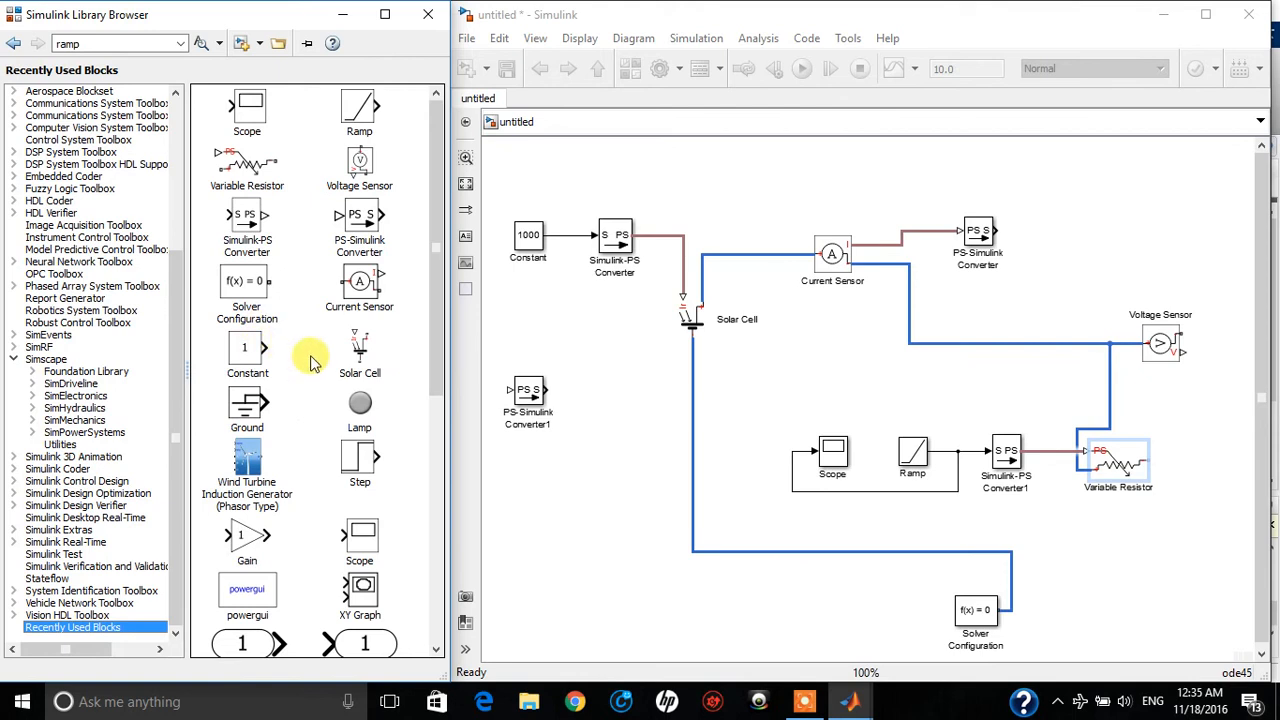
scroll(300, 325, down, 3)
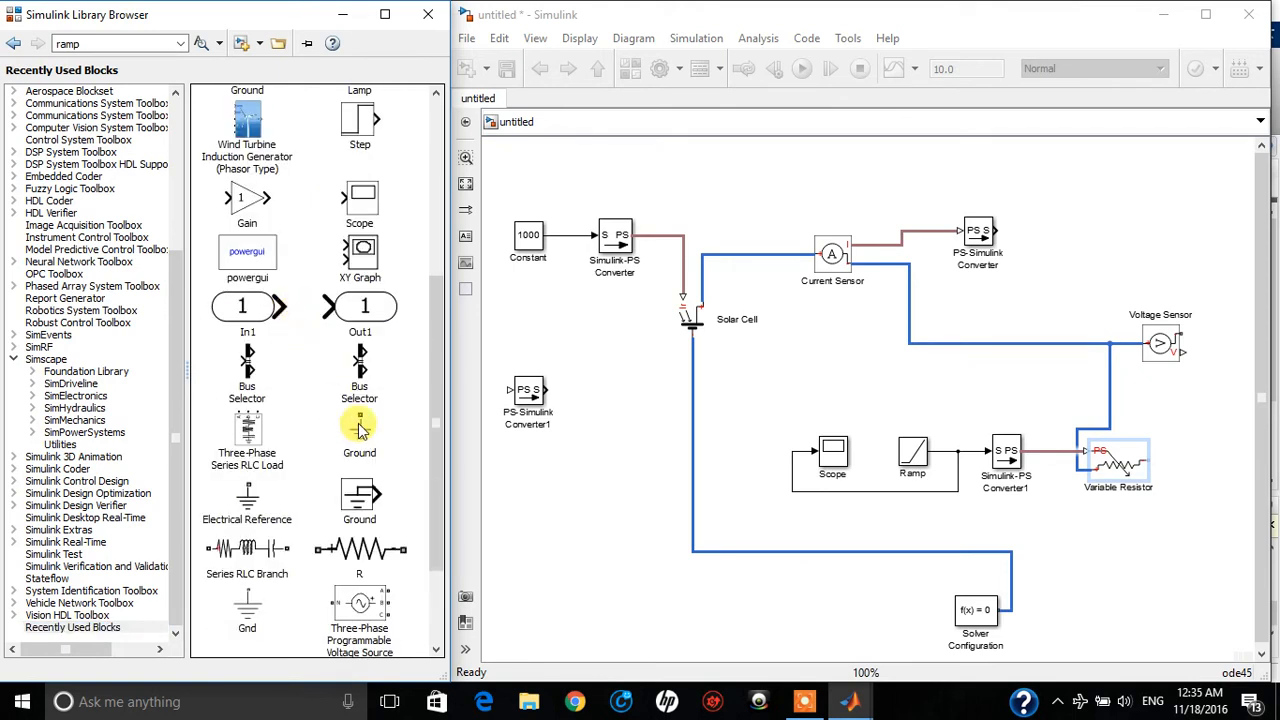
click(256, 512)
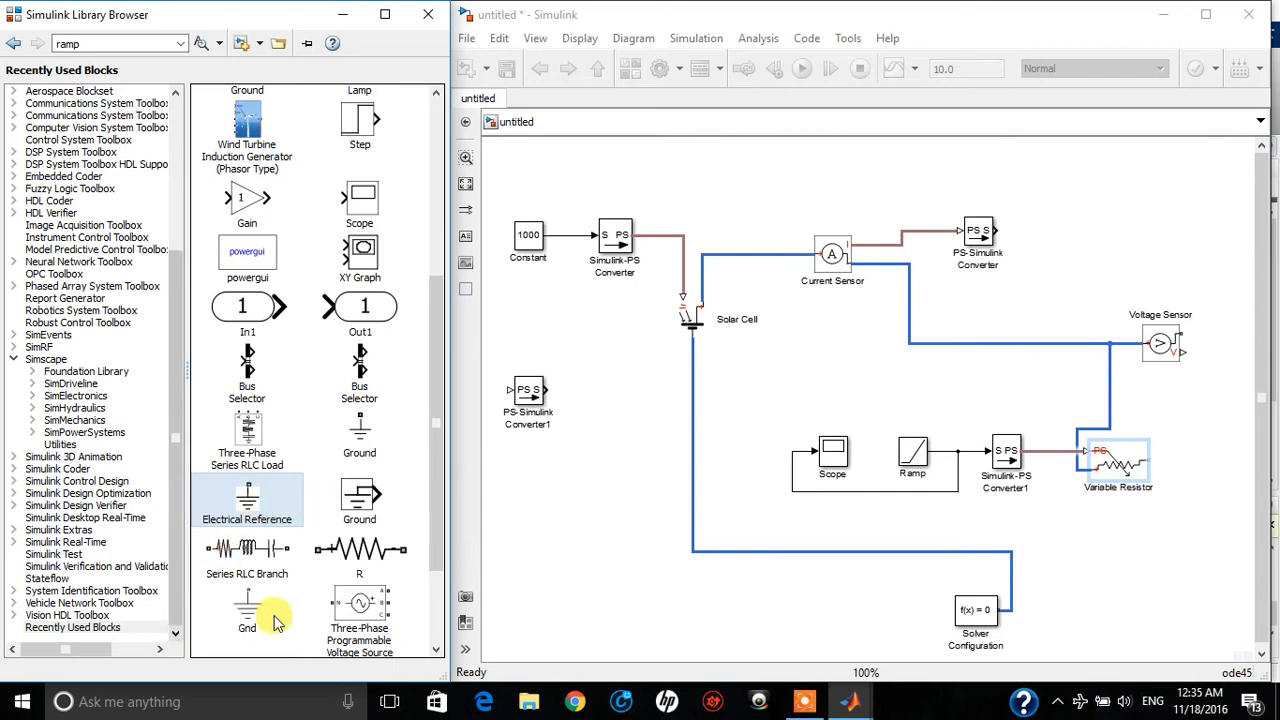
drag(250, 617, 816, 540)
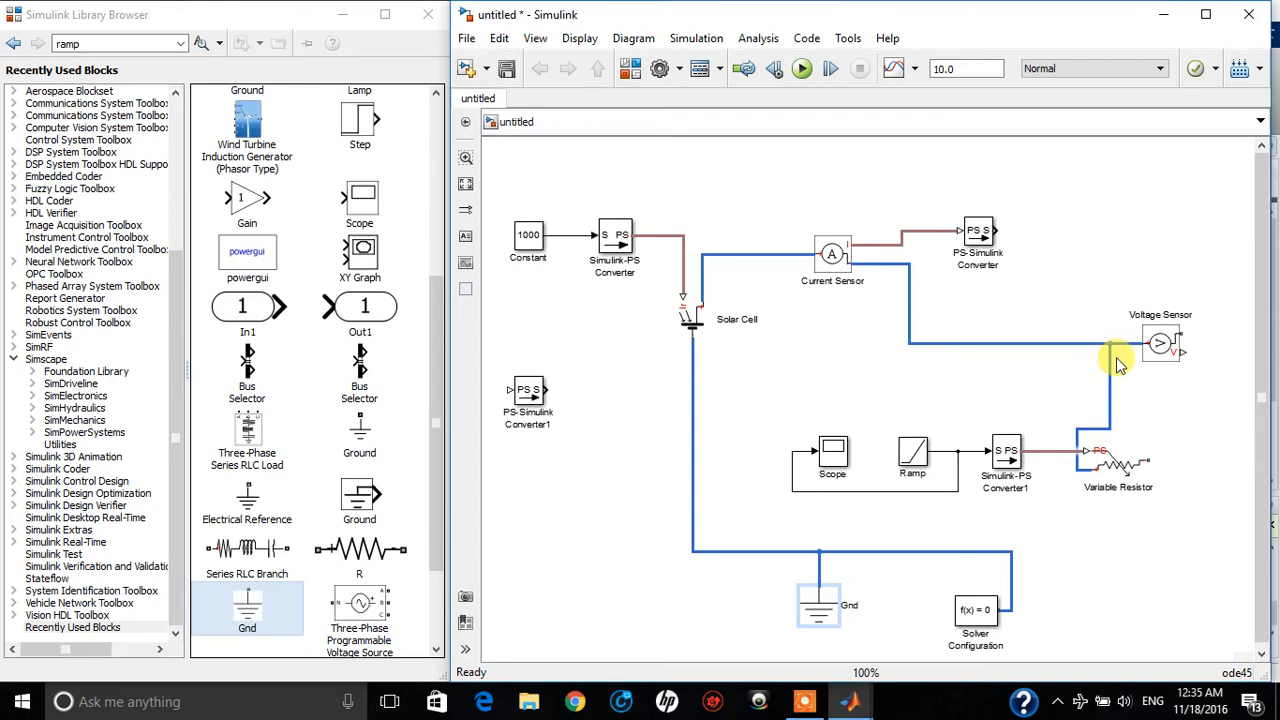
click(1125, 470)
drag(1150, 461, 1011, 553)
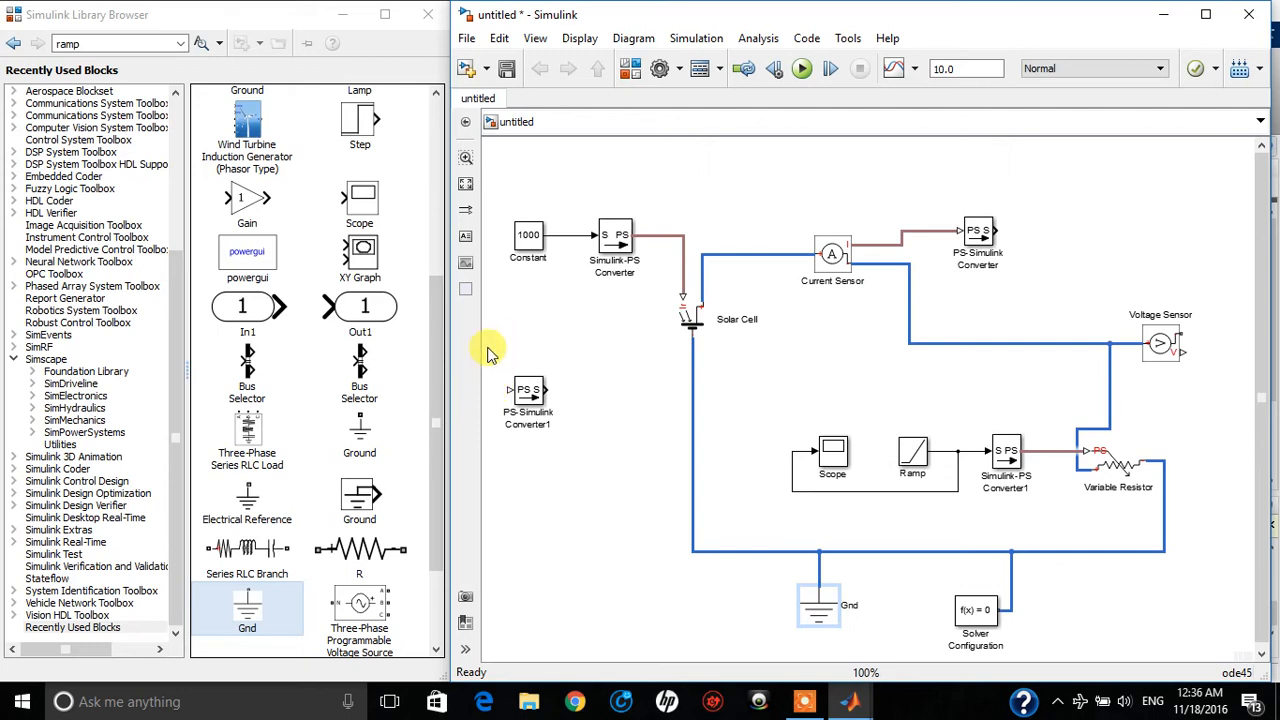
Widen the model window and move PS-Simulink Converter1 to the right of the Voltage Sensor
drag(448, 361, 328, 352)
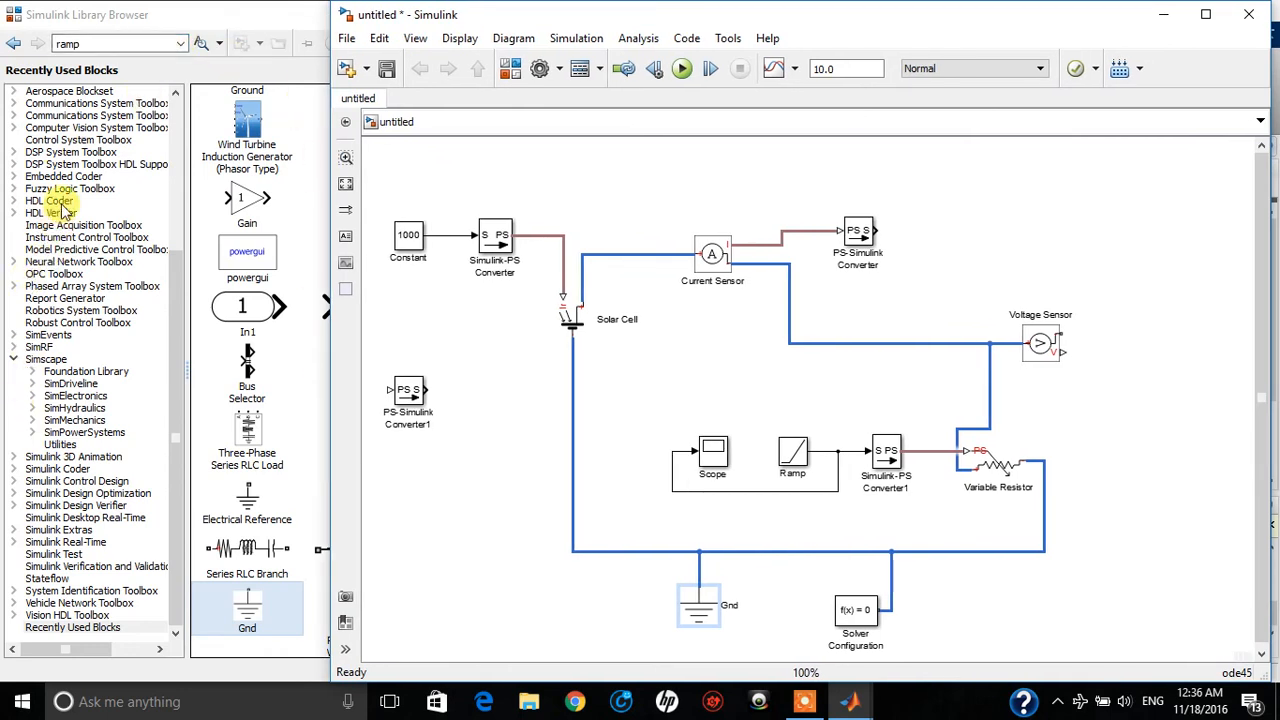
drag(406, 404, 1229, 430)
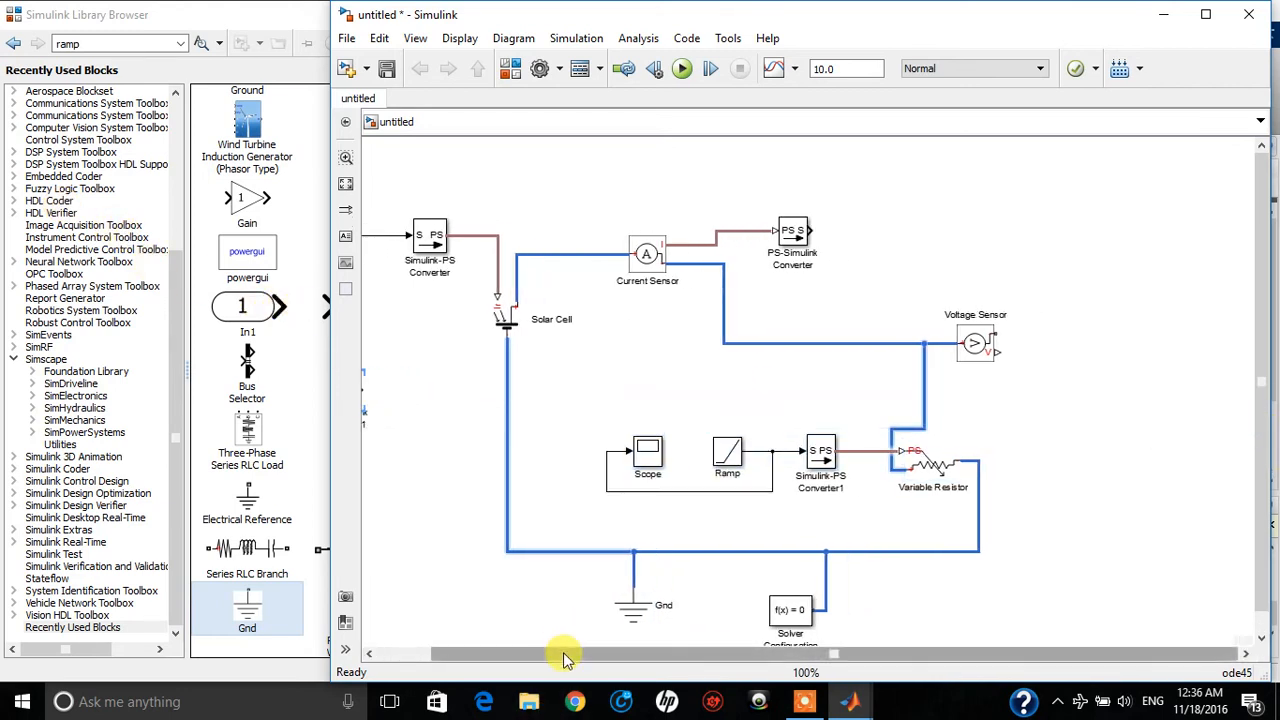
drag(565, 659, 490, 657)
click(416, 480)
click(397, 403)
drag(397, 403, 1202, 372)
Connect the Voltage Sensor's V output to PS-Simulink Converter1 and its negative terminal to the ground line
drag(1060, 346, 1215, 366)
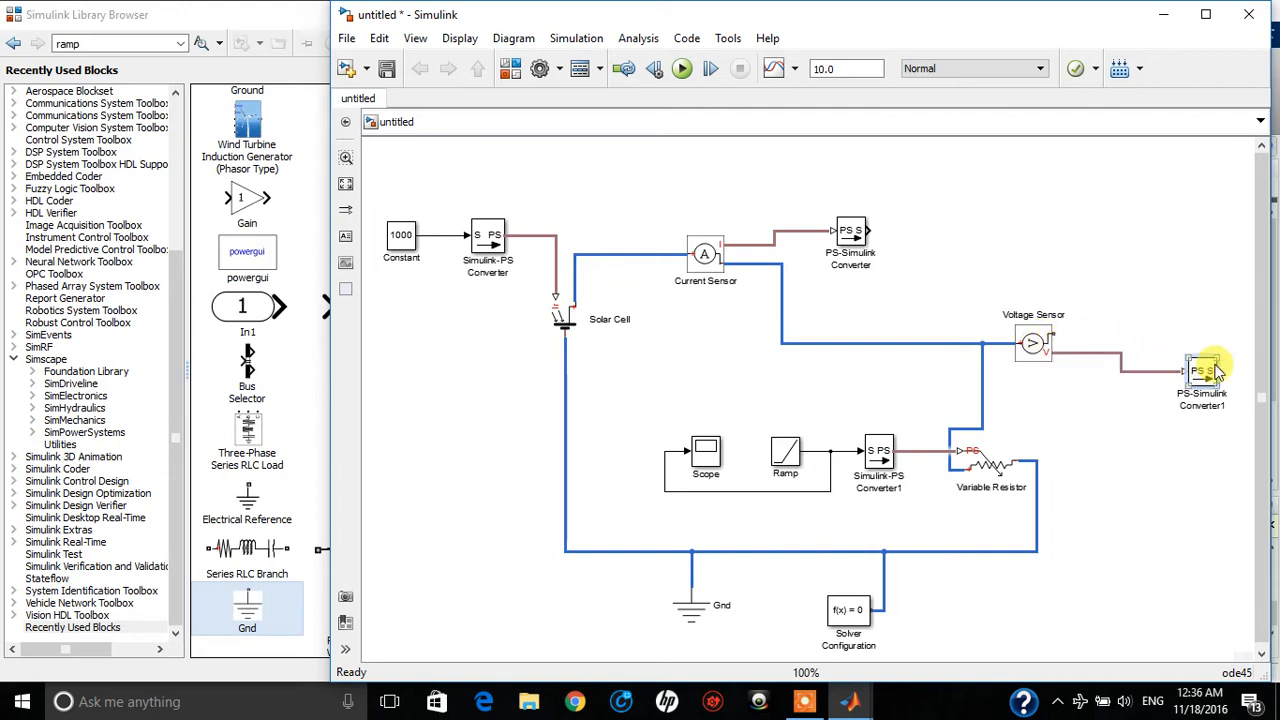
click(1038, 340)
drag(1055, 340, 1037, 551)
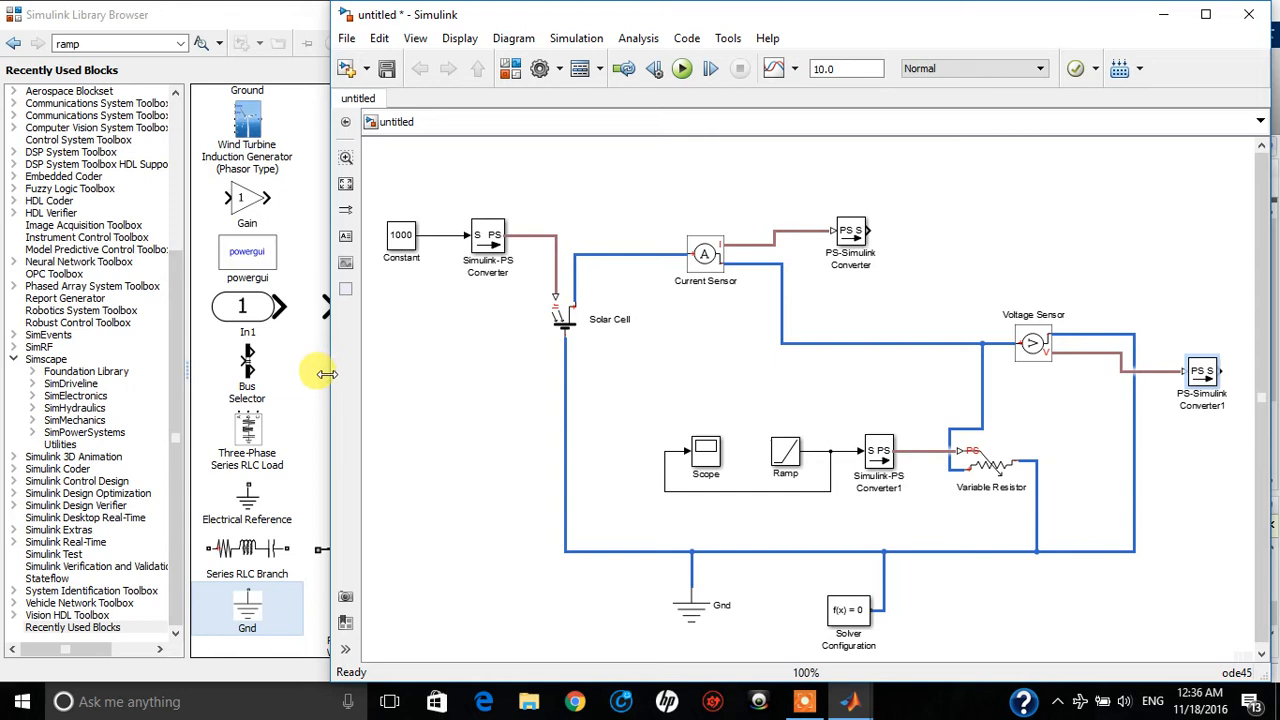
Add an XY Graph block from the Simulink Sinks library above the Voltage Sensor and name it I-V
drag(329, 371, 155, 365)
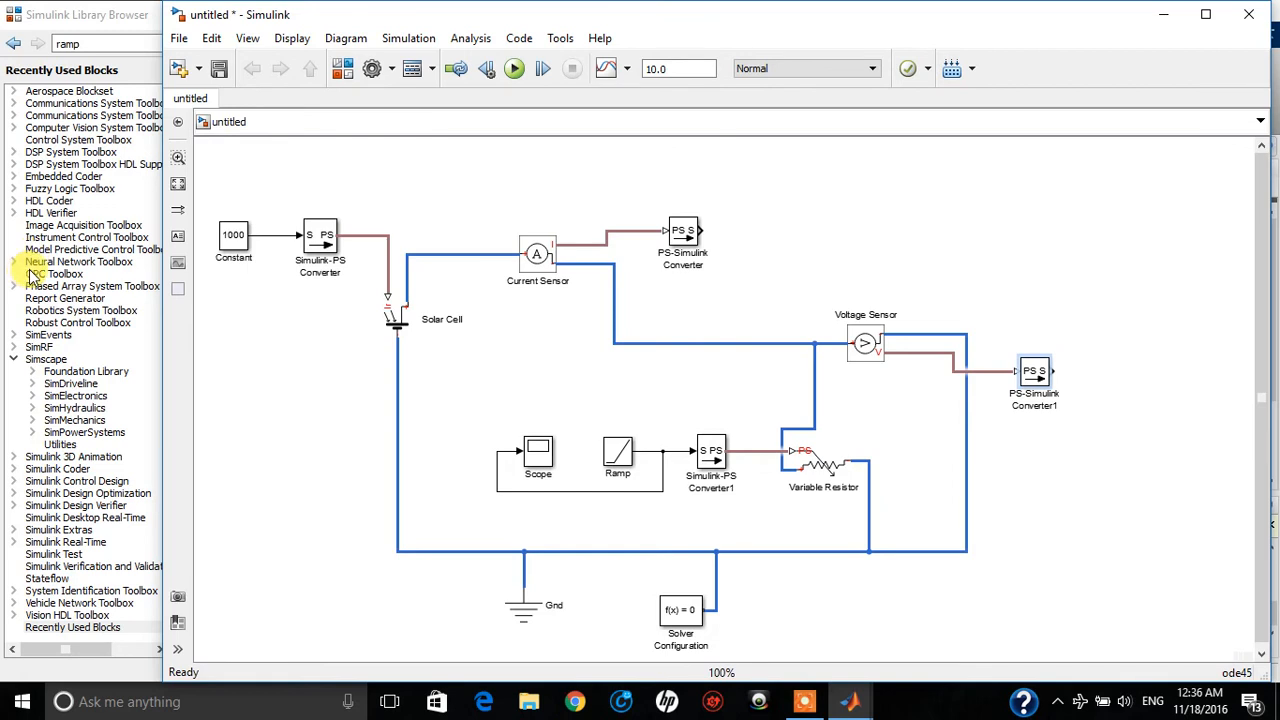
scroll(60, 212, up, 6)
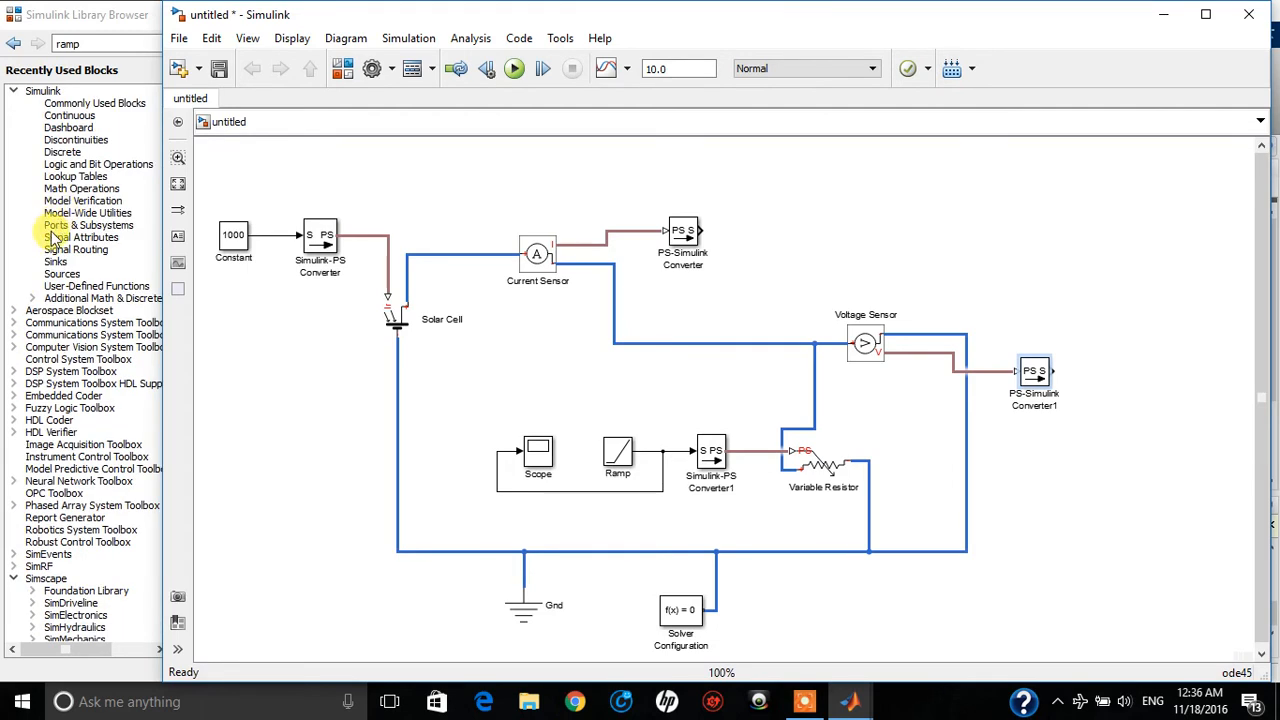
click(75, 286)
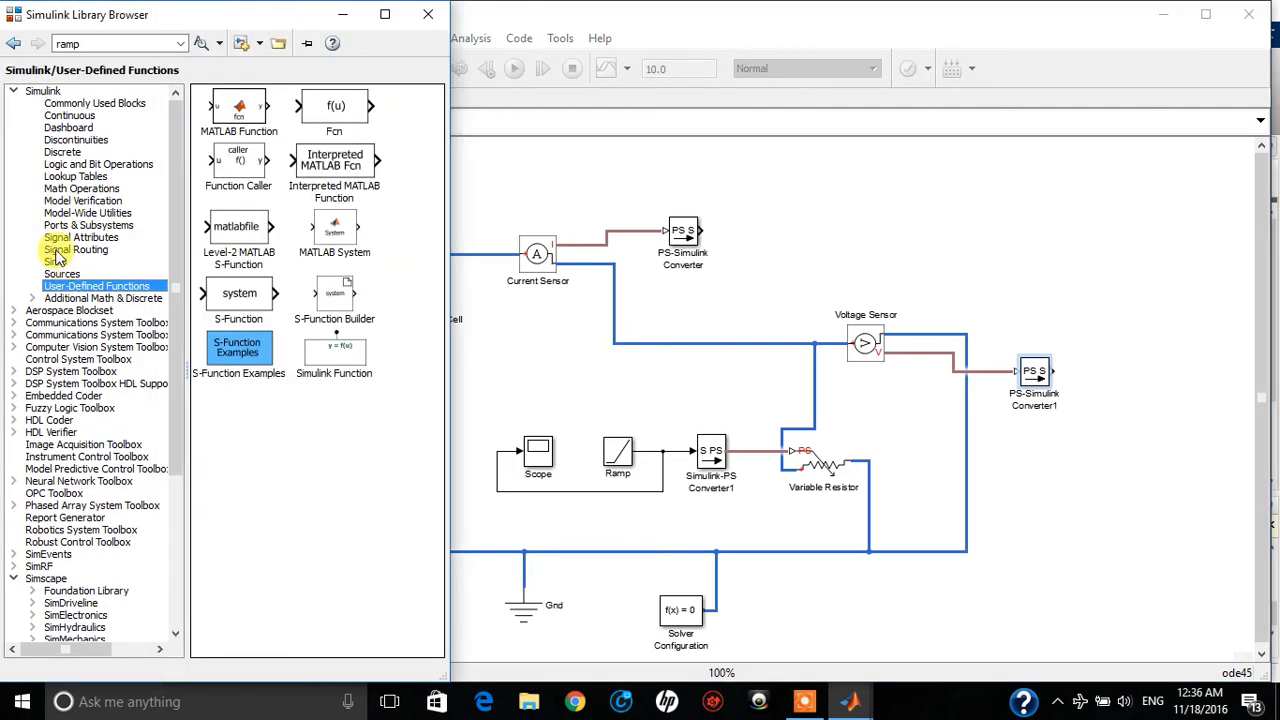
click(58, 262)
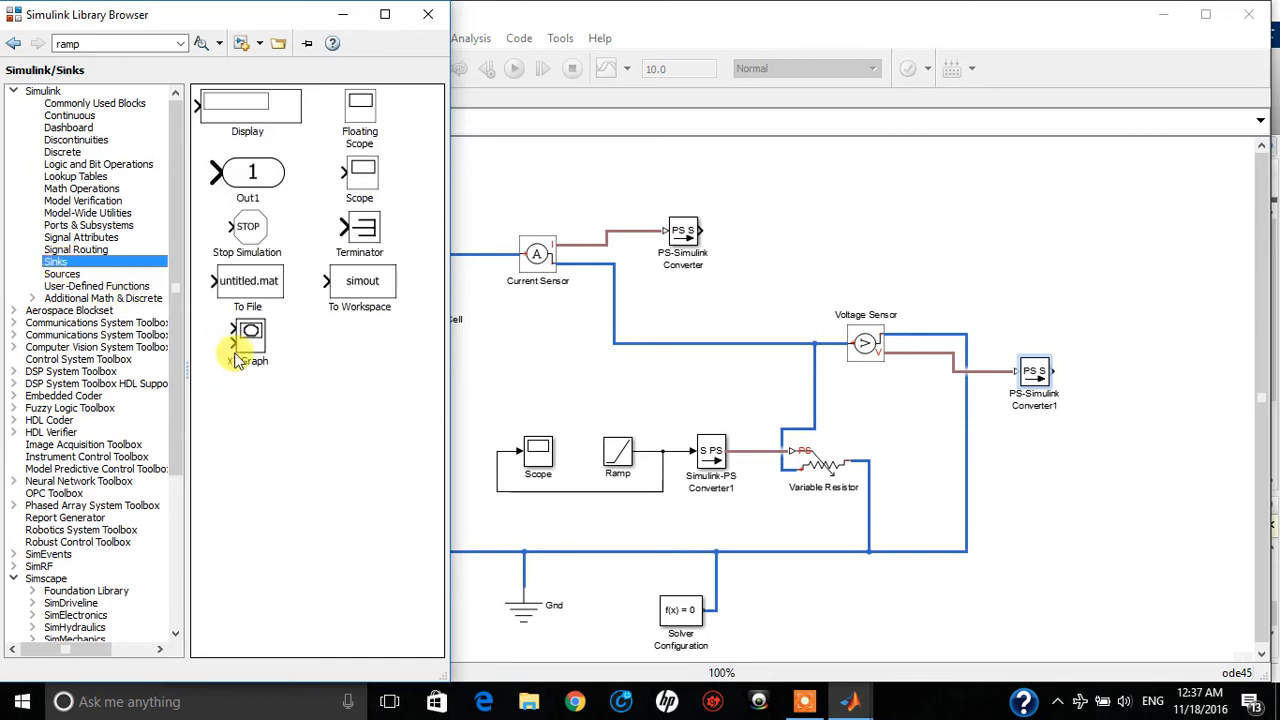
drag(245, 340, 857, 181)
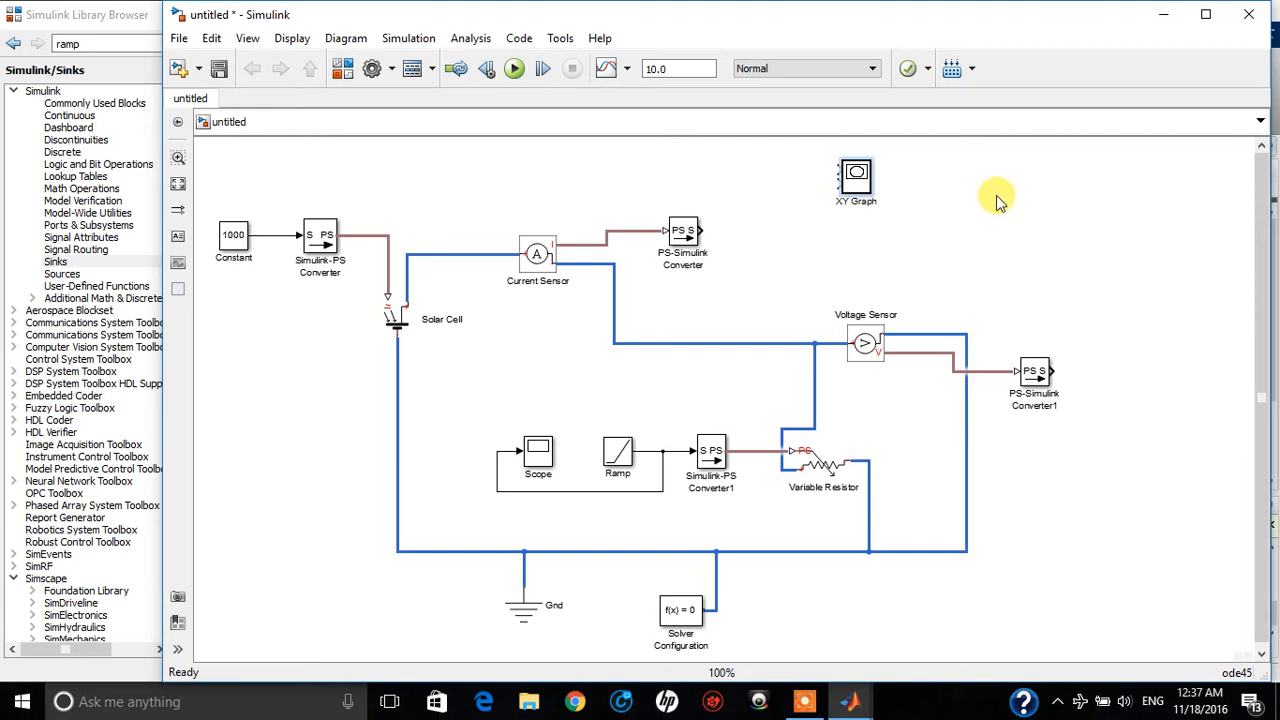
key(BackSpace)
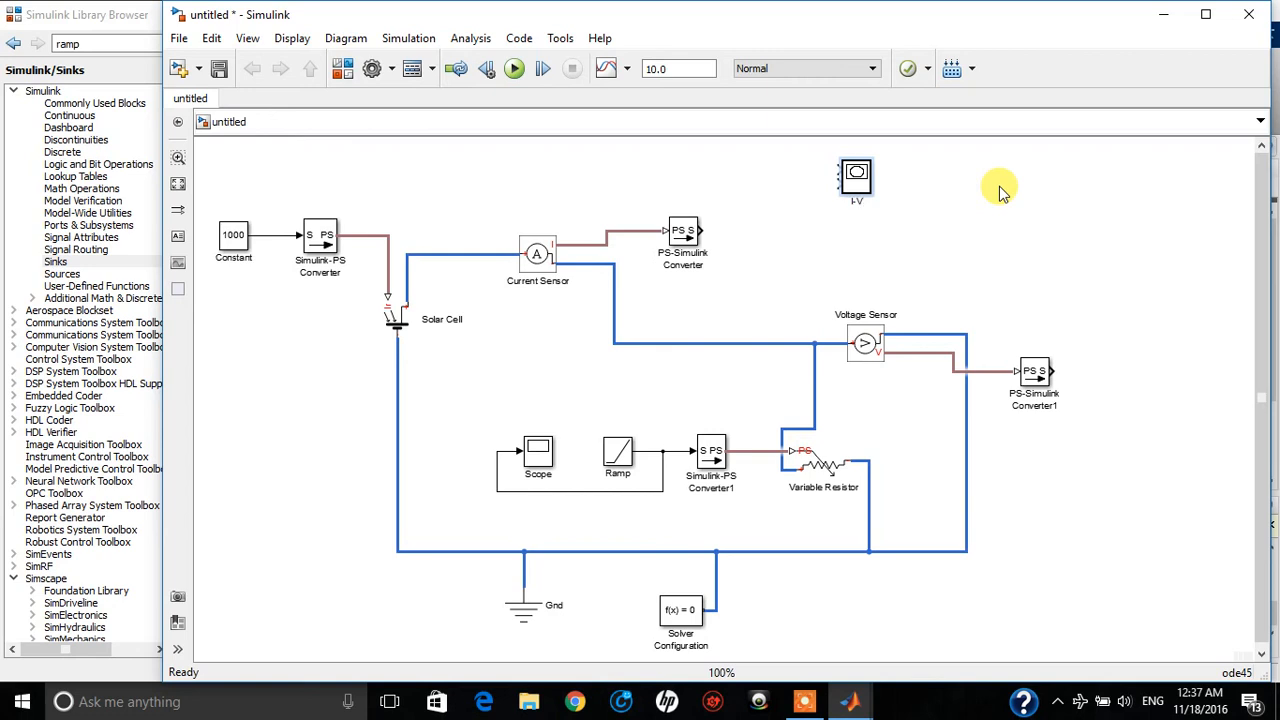
click(1003, 190)
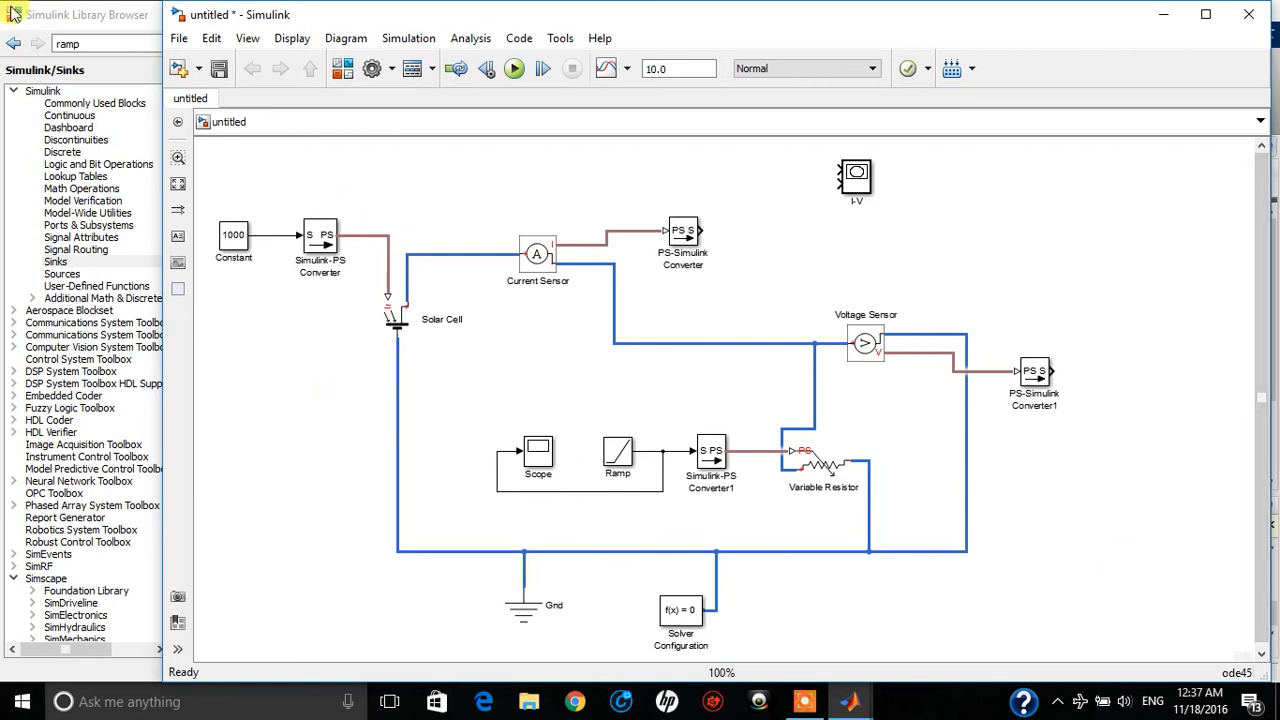
Search the library for PRODUCT and place a Product block to the lower right of PS-Simulink Converter1
click(95, 44)
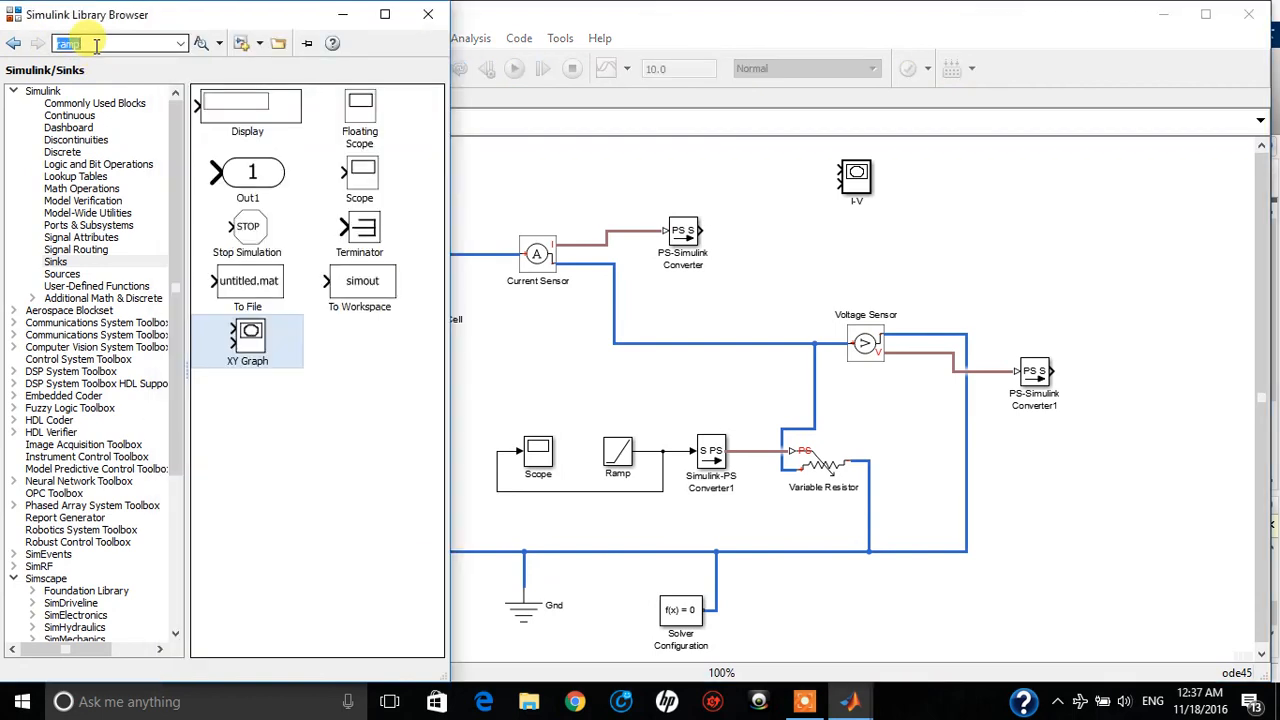
key(BackSpace)
text(PRODUCT)
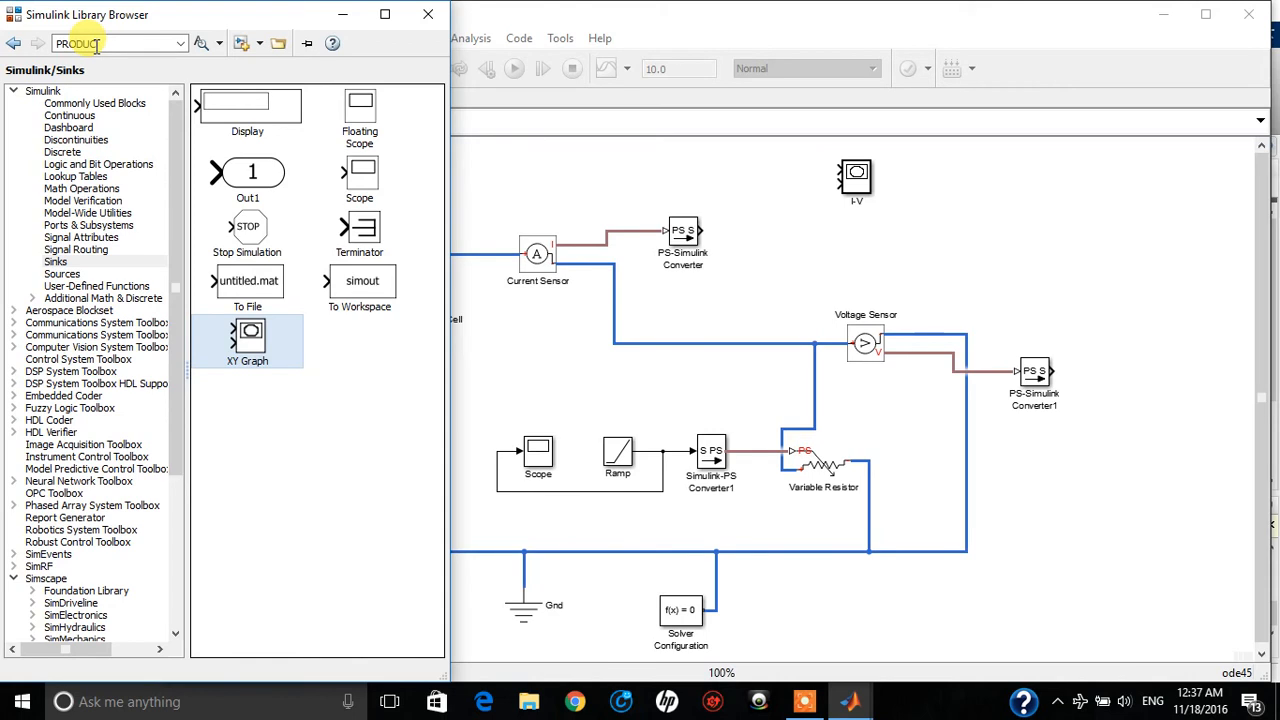
key(Return)
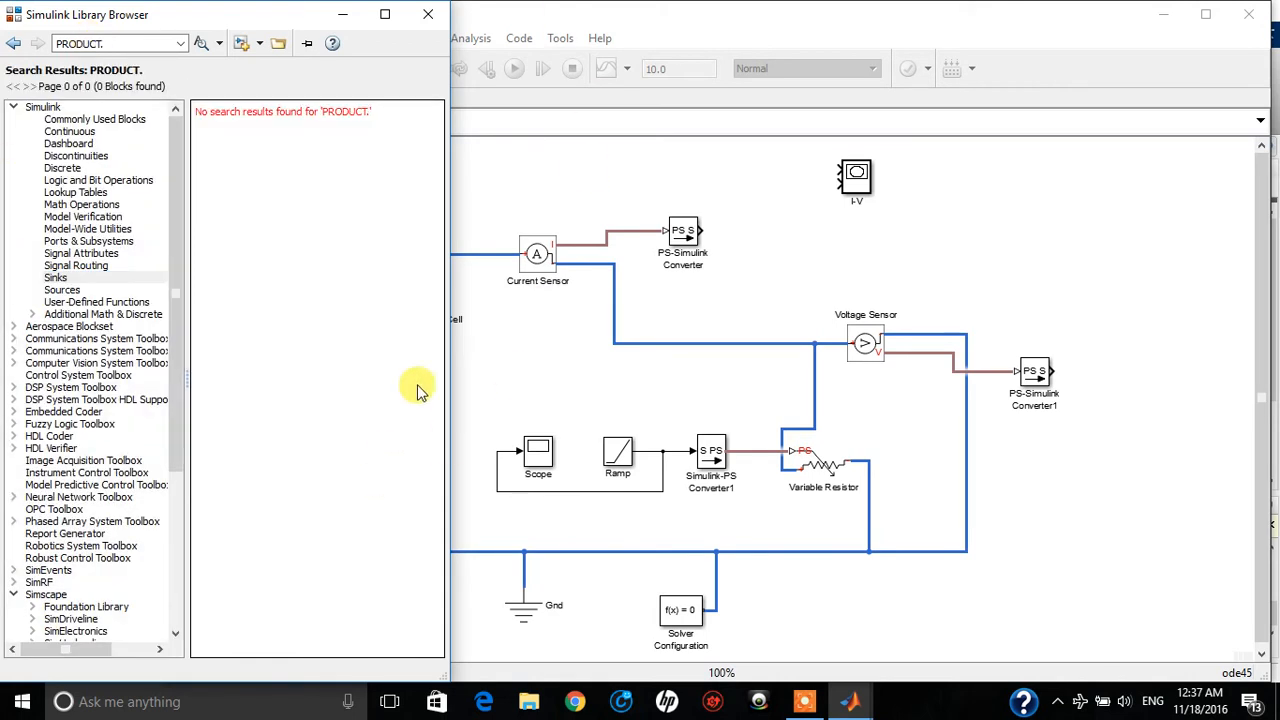
click(160, 44)
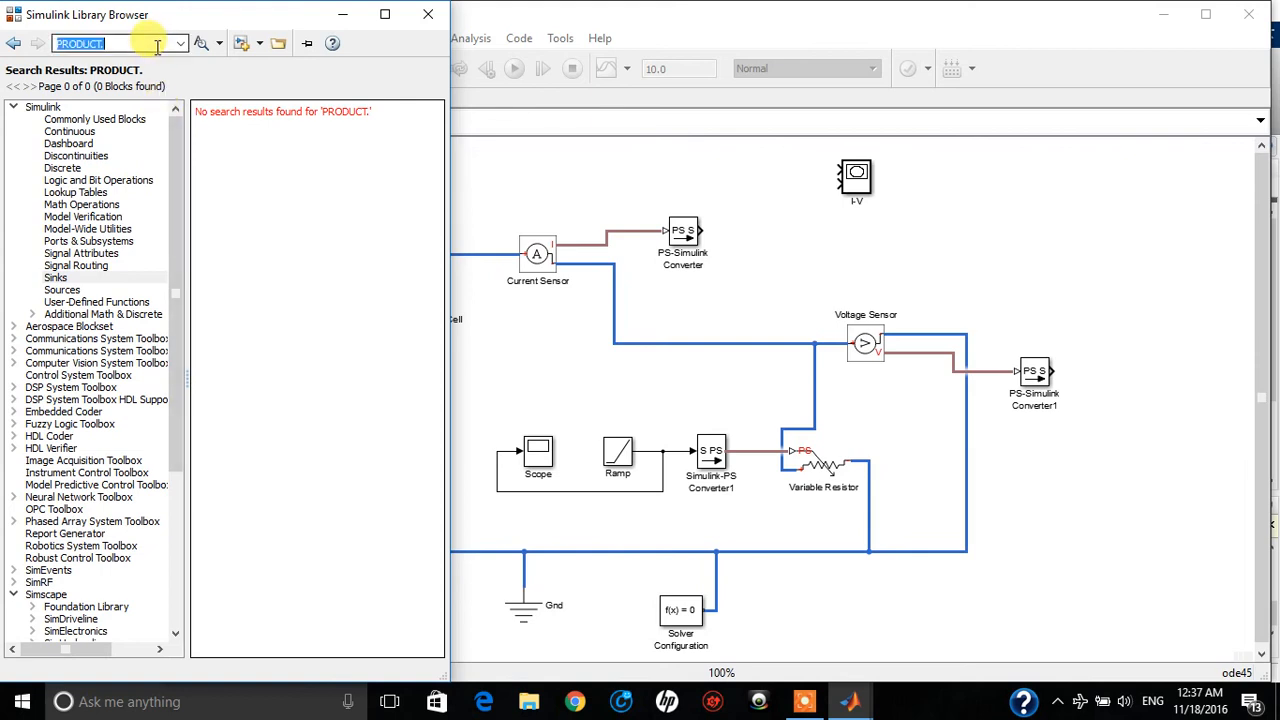
key(End)
key(BackSpace)
key(Return)
key(Return)
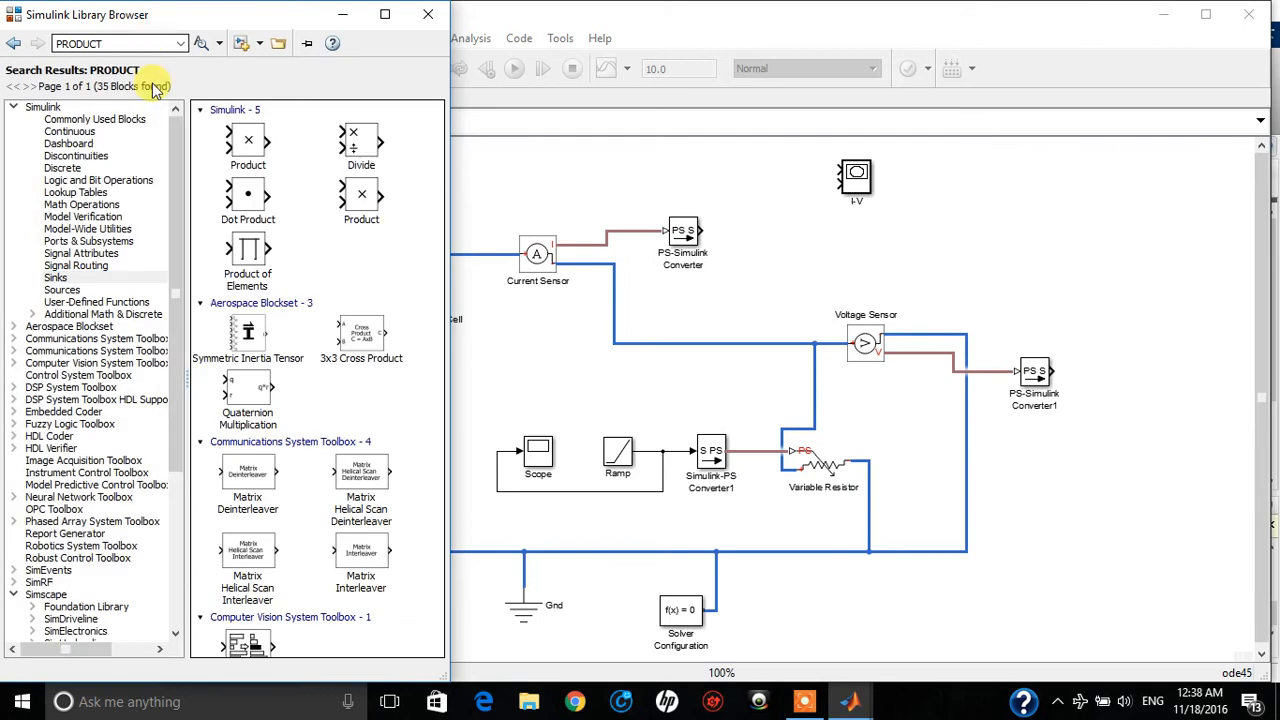
drag(253, 140, 1152, 450)
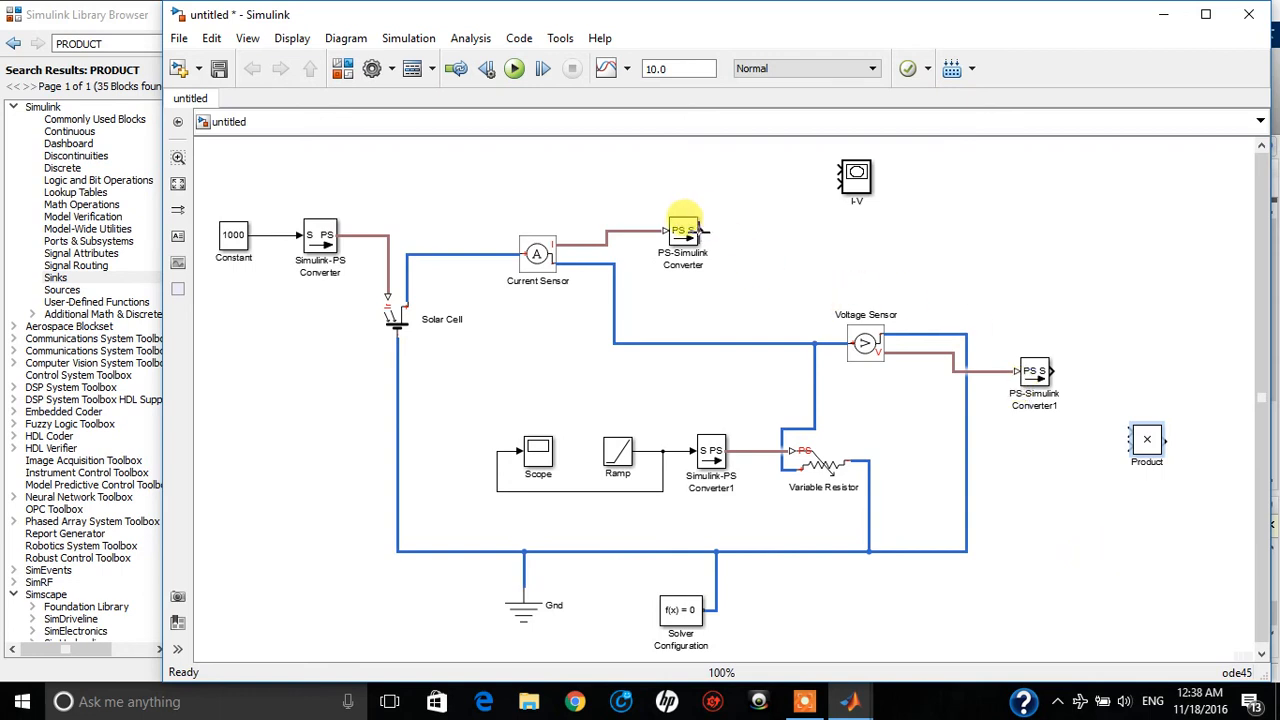
Connect the PS-Simulink Converter's output to the I-V graph's second input and branch that signal to the Product block's first input
drag(702, 230, 840, 178)
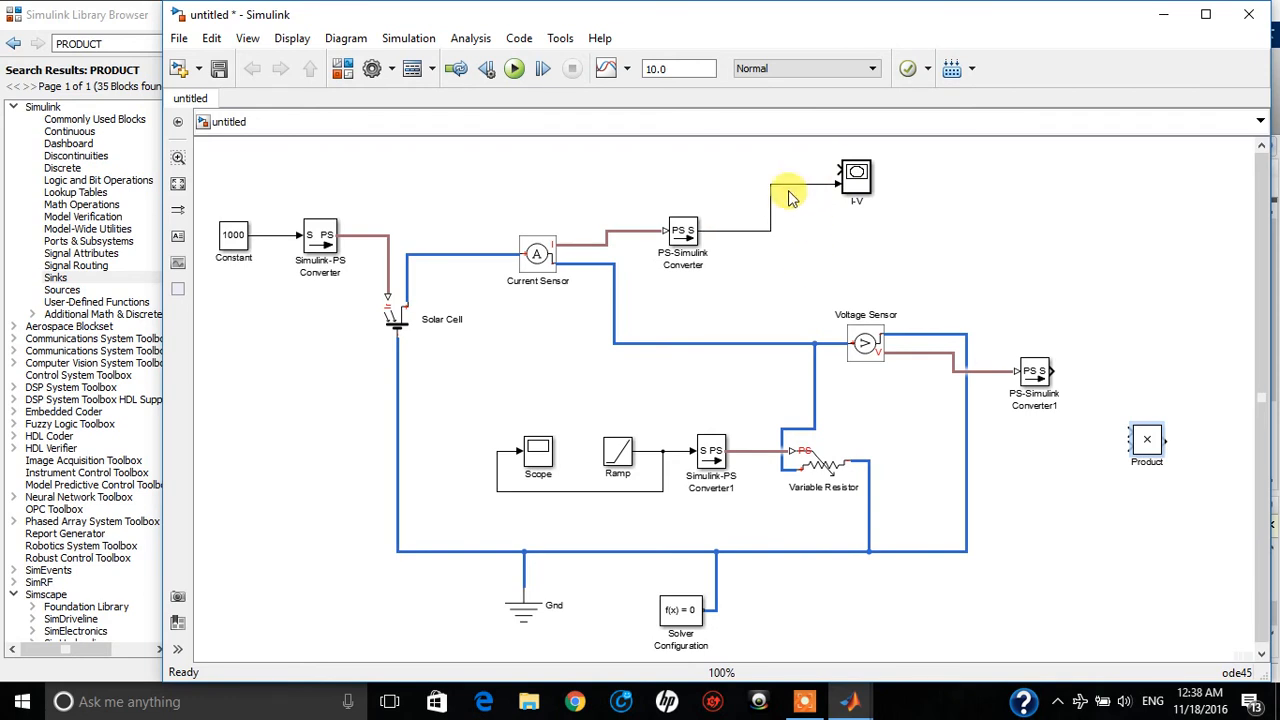
mouse_move(771, 222)
mouse_down()
mouse_move(808, 210)
mouse_move(788, 214)
mouse_up()
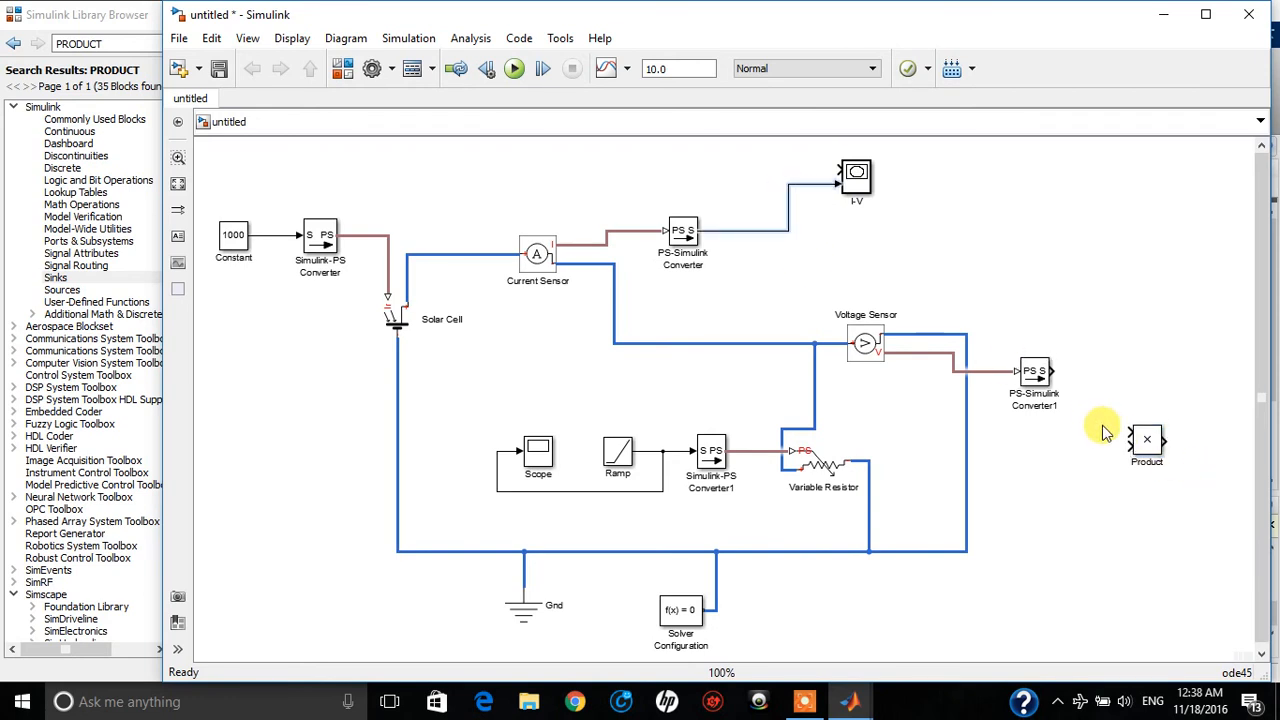
click(1110, 430)
mouse_move(1125, 434)
mouse_down()
mouse_move(1094, 306)
mouse_move(1100, 227)
mouse_up()
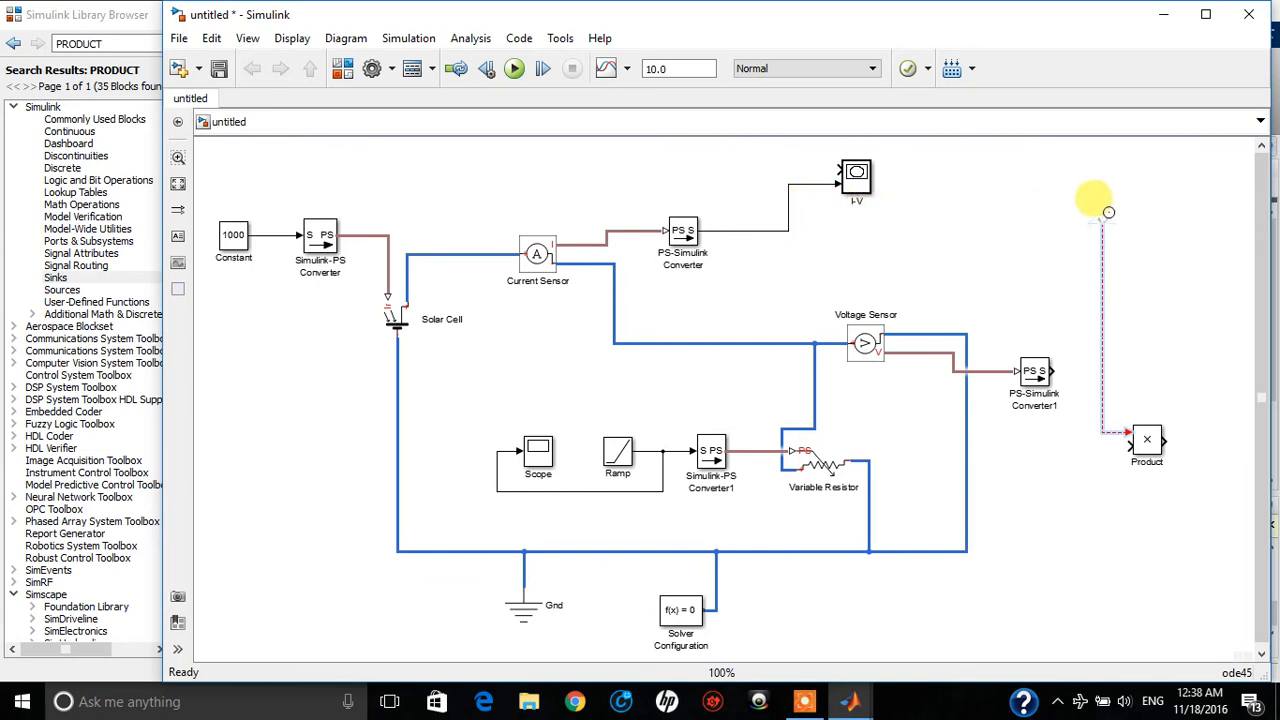
drag(1090, 222, 791, 225)
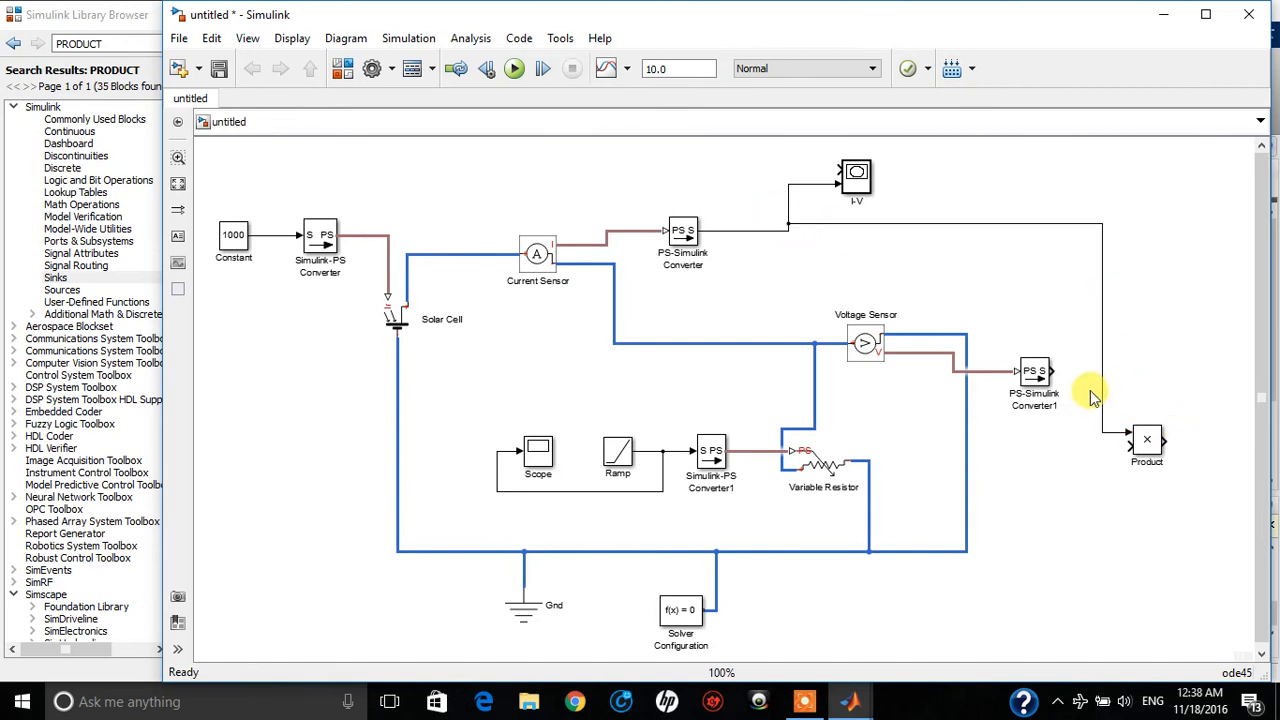
Connect PS-Simulink Converter1's output to the Product block's second input and branch that signal to the I-V graph's first input
drag(1058, 373, 1130, 445)
click(1150, 440)
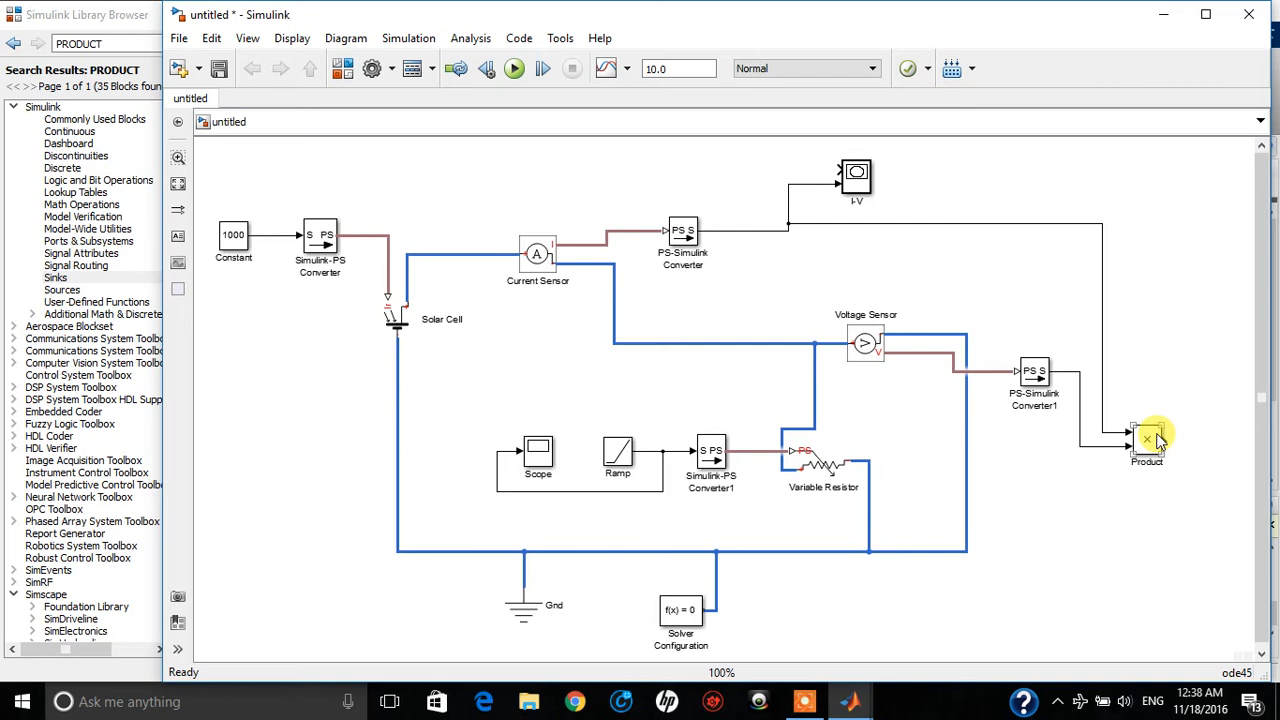
click(1128, 570)
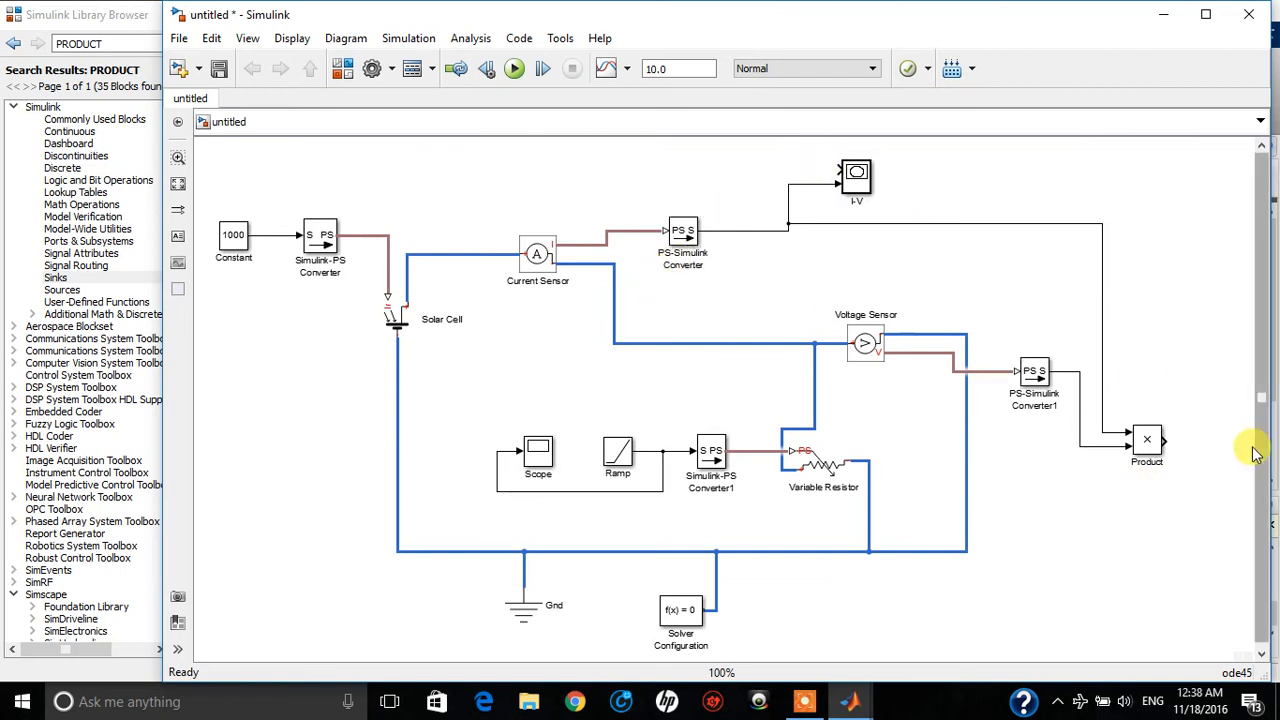
mouse_move(840, 172)
mouse_down()
mouse_move(777, 171)
mouse_move(789, 137)
mouse_move(787, 148)
mouse_move(903, 143)
mouse_move(934, 251)
mouse_move(754, 214)
mouse_move(814, 208)
mouse_move(801, 200)
mouse_move(1177, 229)
mouse_move(1180, 429)
mouse_move(1104, 465)
mouse_move(1163, 449)
mouse_move(1075, 452)
mouse_up()
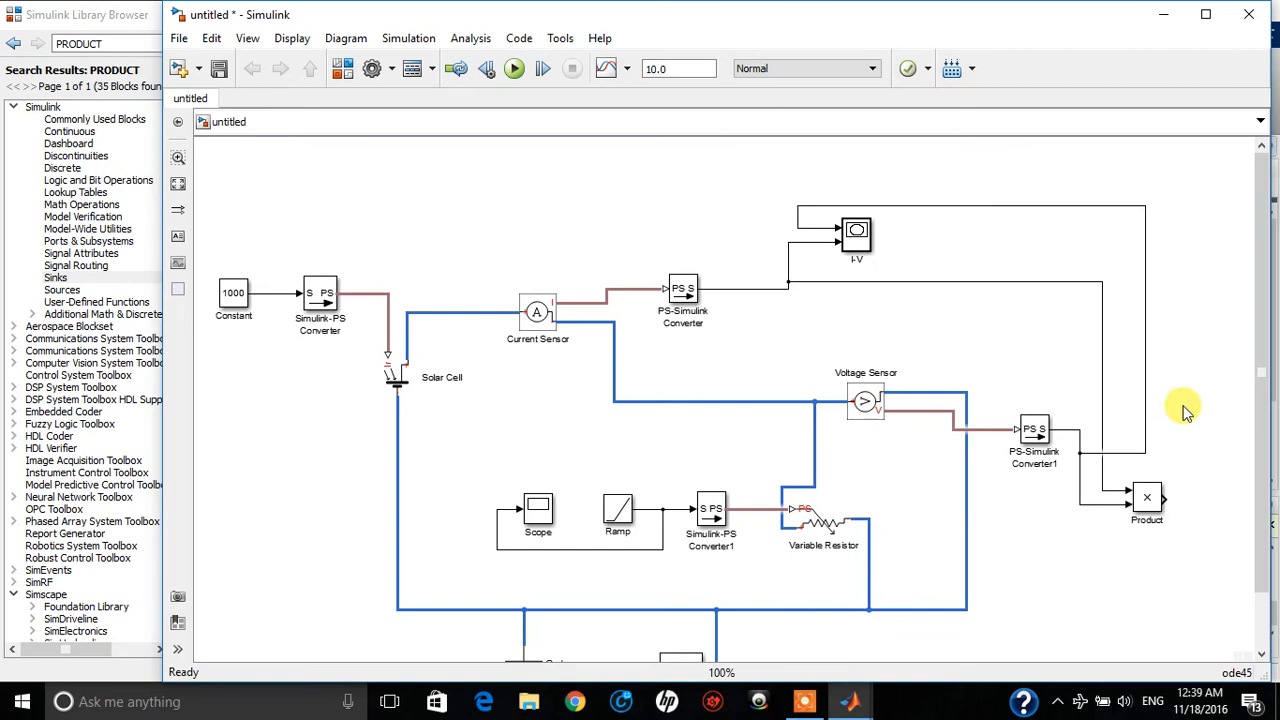
Add two XY Graph blocks from the Simulink Sinks library, one above the other, to the right of the Product block
key(space)
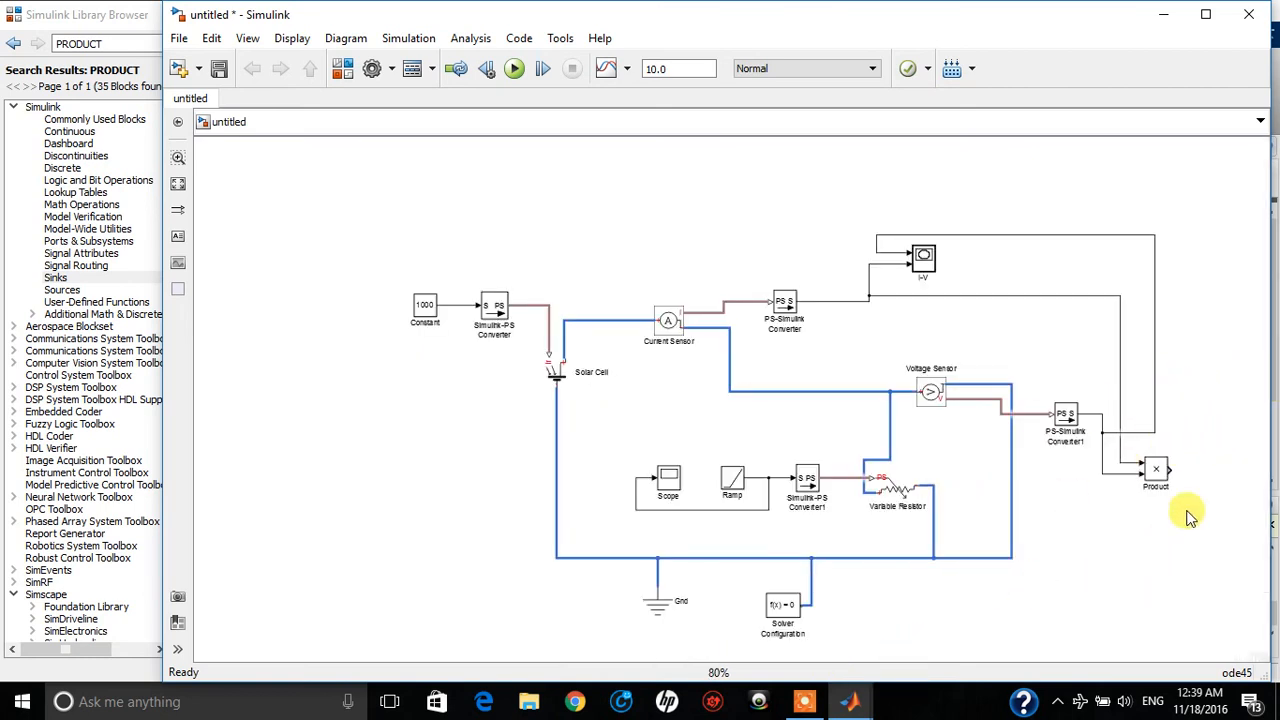
scroll(1185, 472, up, 1)
drag(1004, 576, 981, 550)
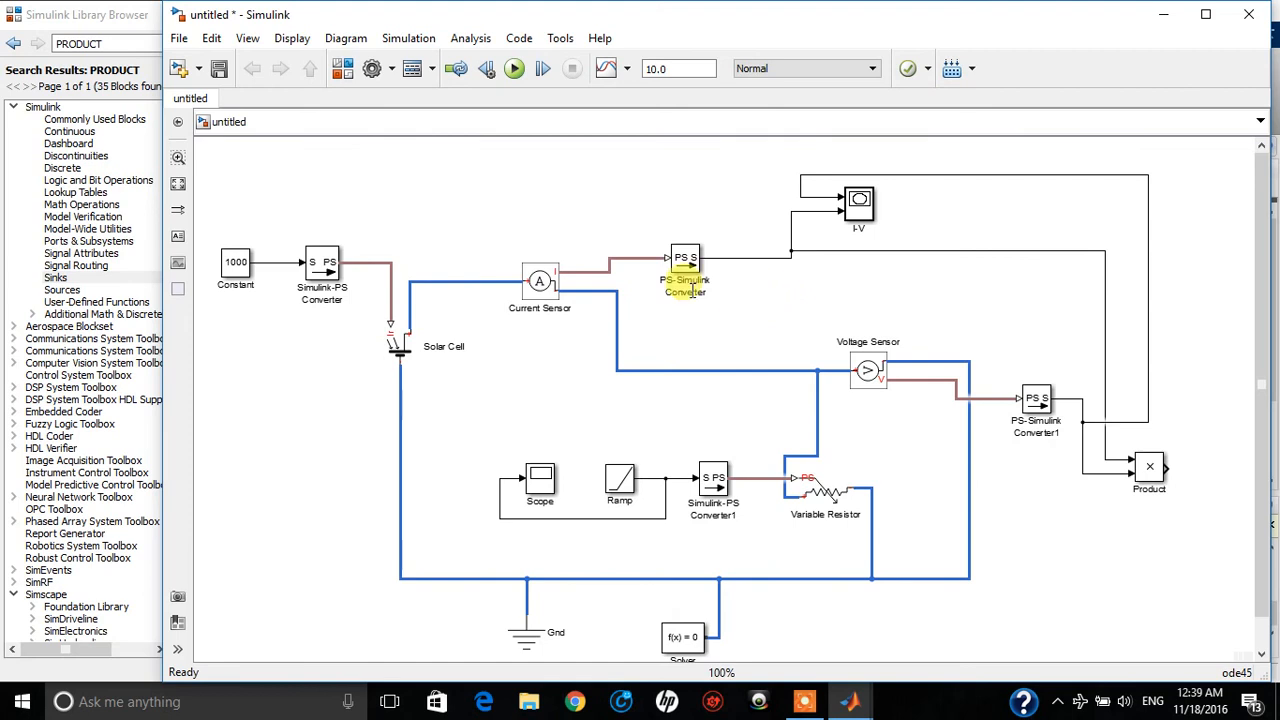
scroll(810, 476, down, 1)
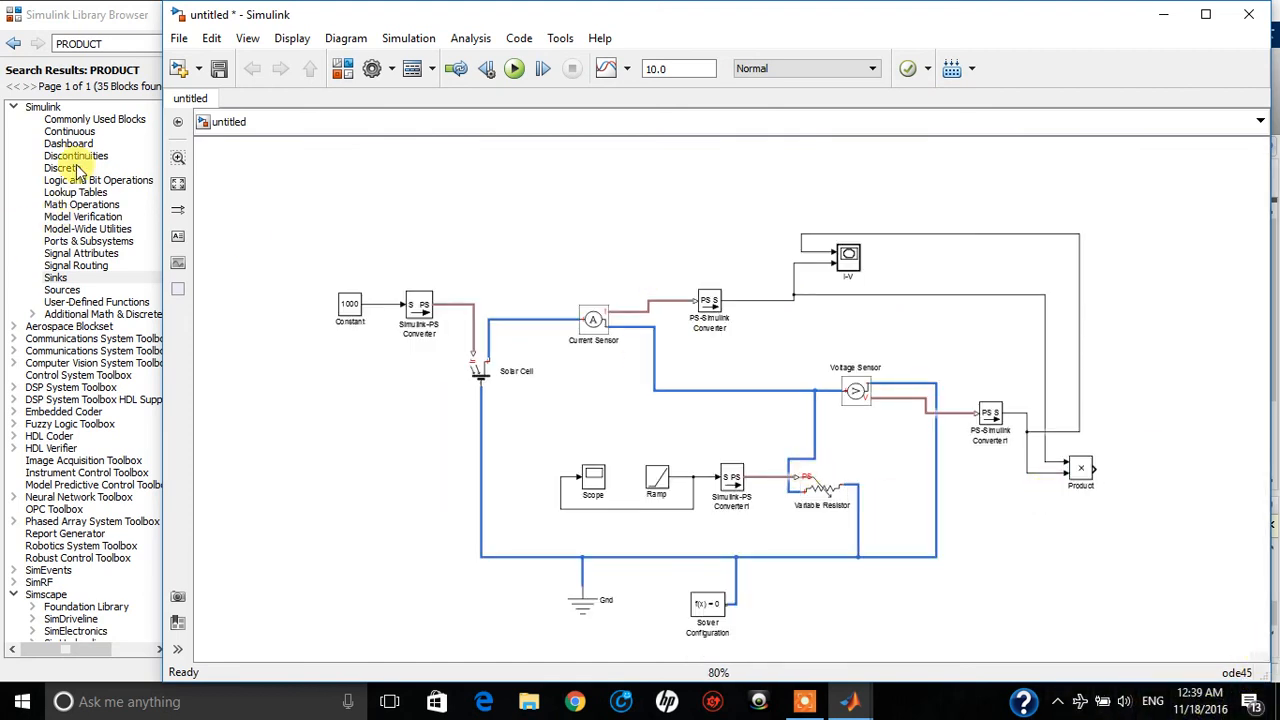
click(95, 20)
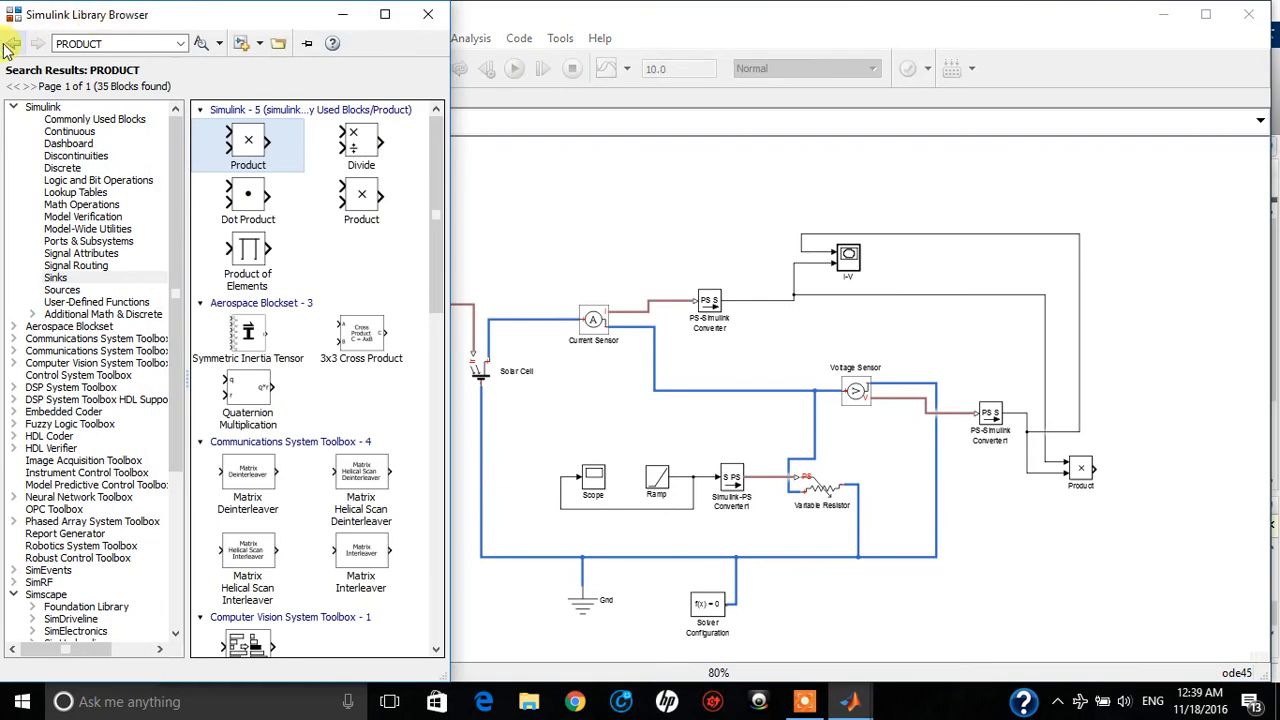
click(11, 46)
click(11, 46)
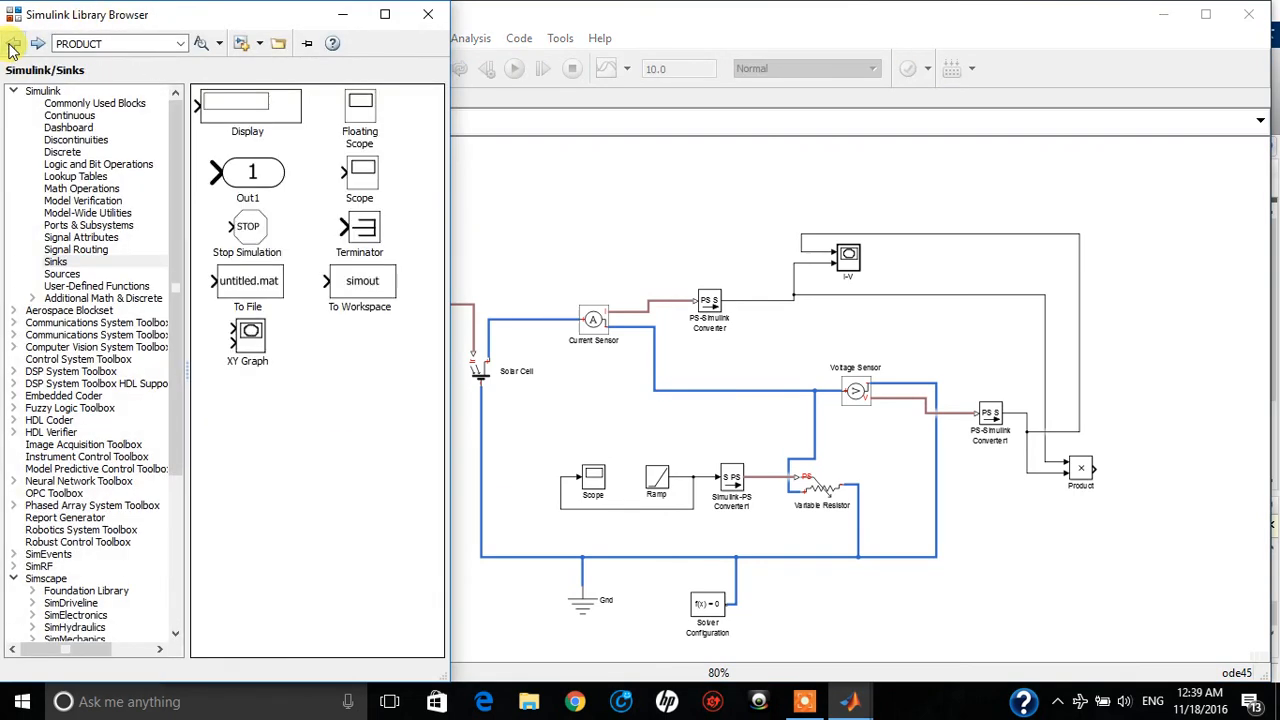
drag(251, 340, 1181, 318)
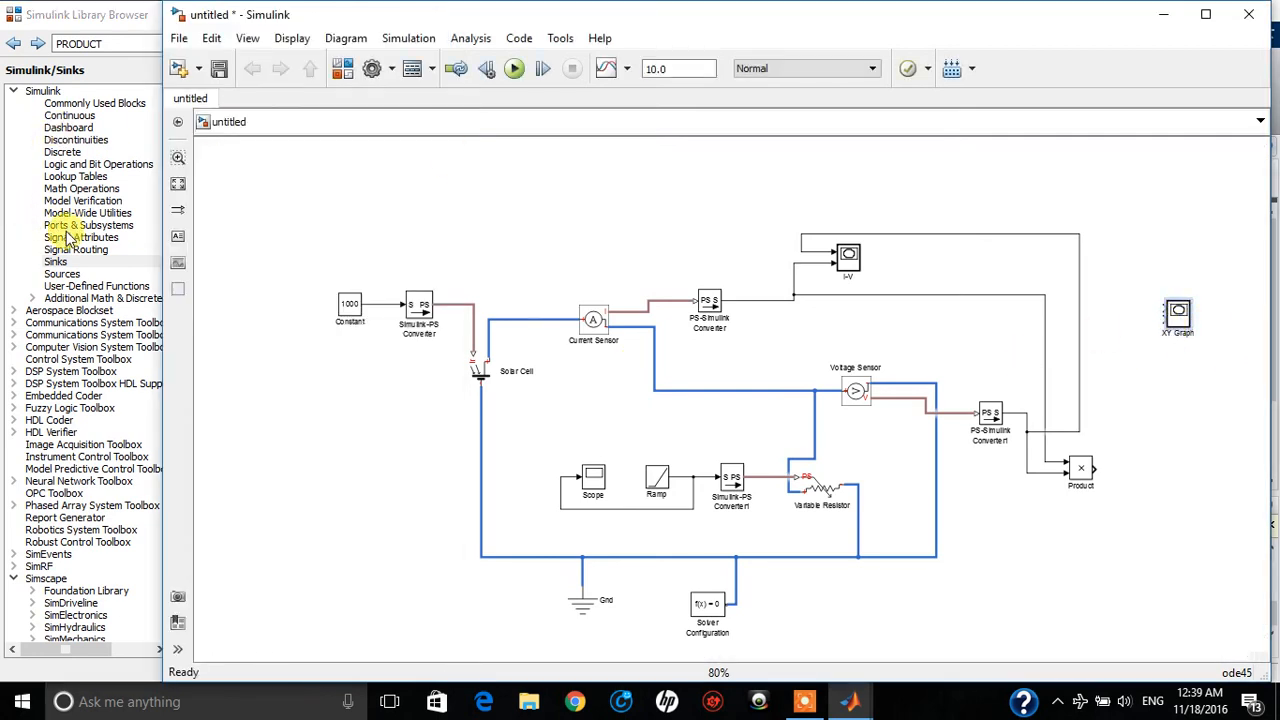
click(107, 25)
drag(256, 346, 1185, 432)
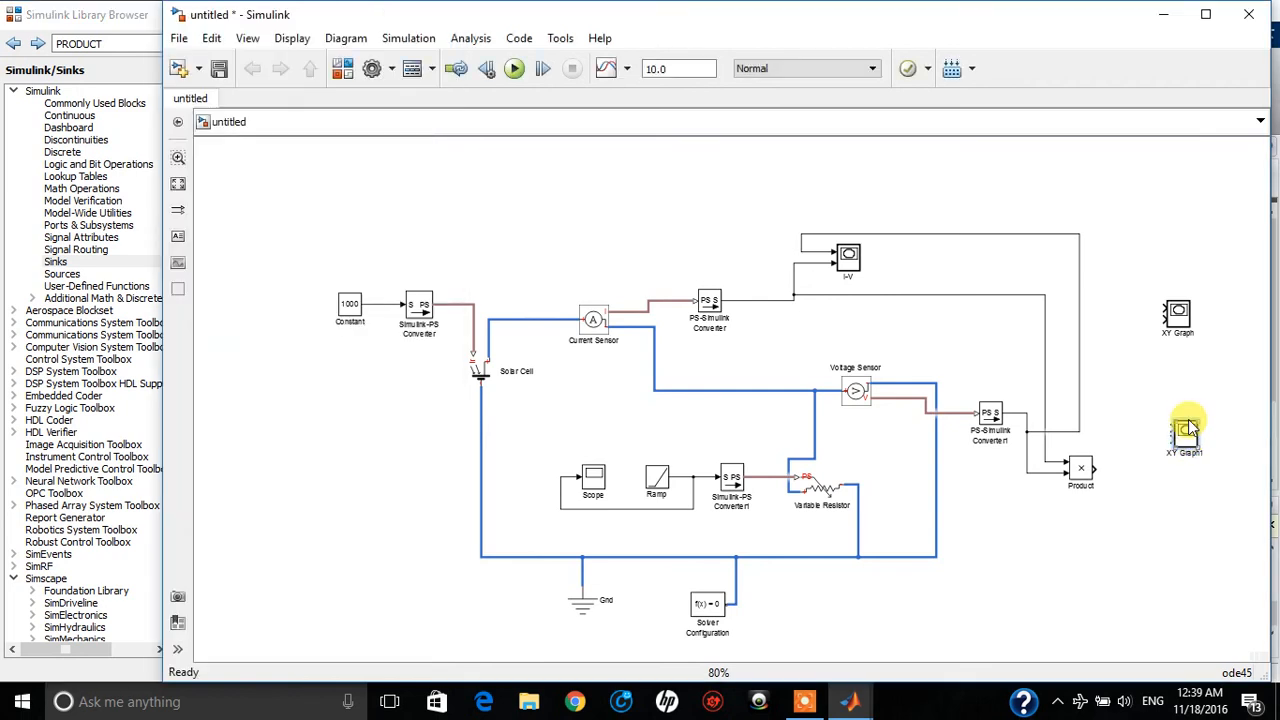
Name the upper new XY Graph P-I and the lower one P-V, and move both slightly further right
click(1178, 322)
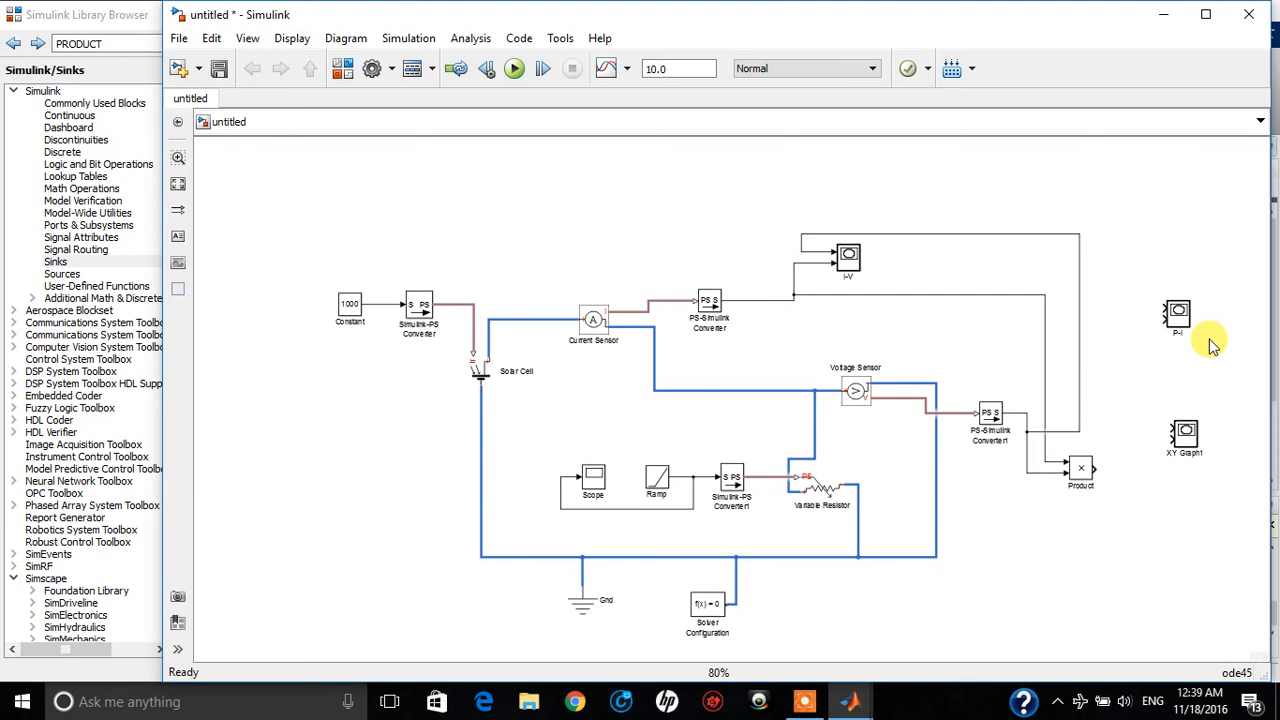
click(1184, 435)
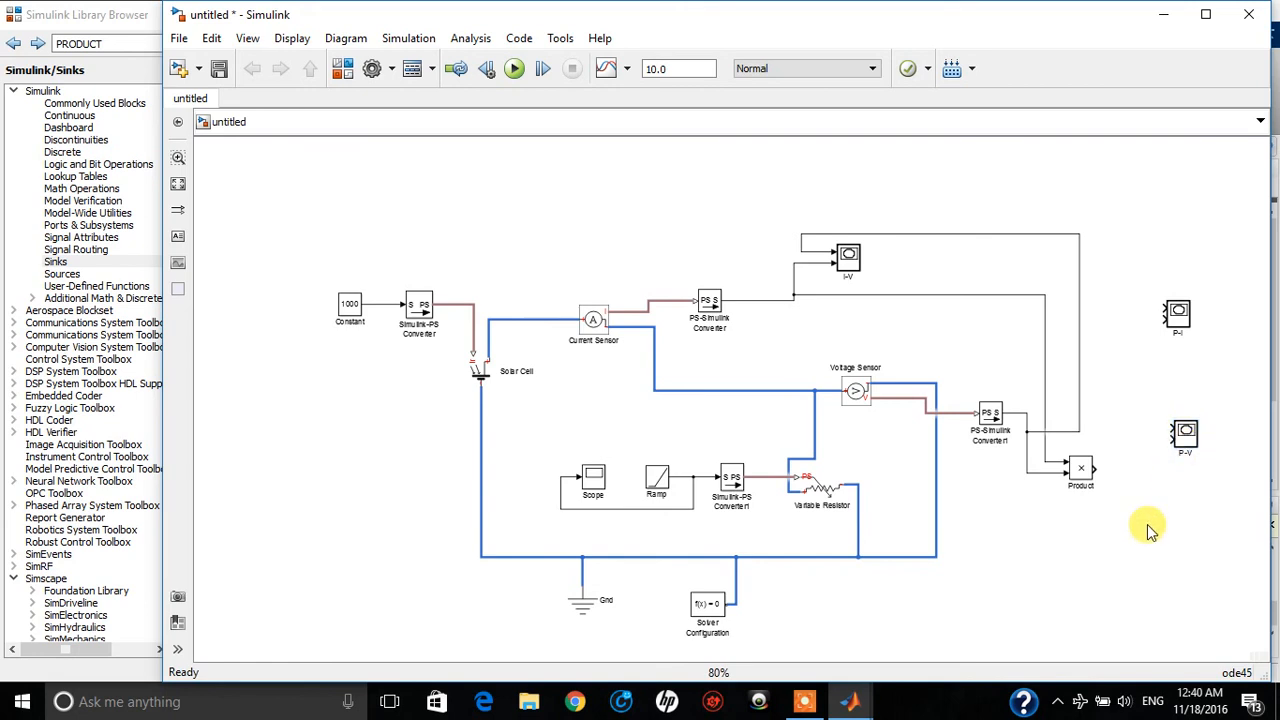
drag(1186, 445, 1212, 447)
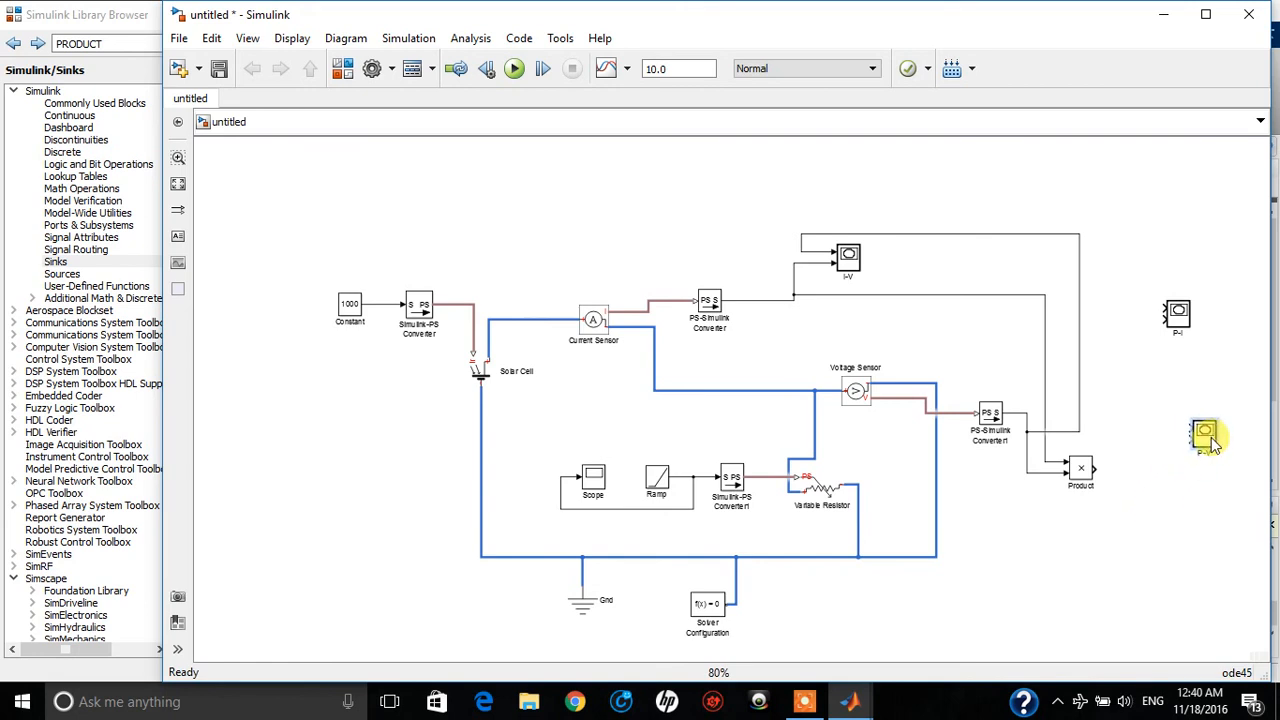
drag(1186, 322, 1218, 323)
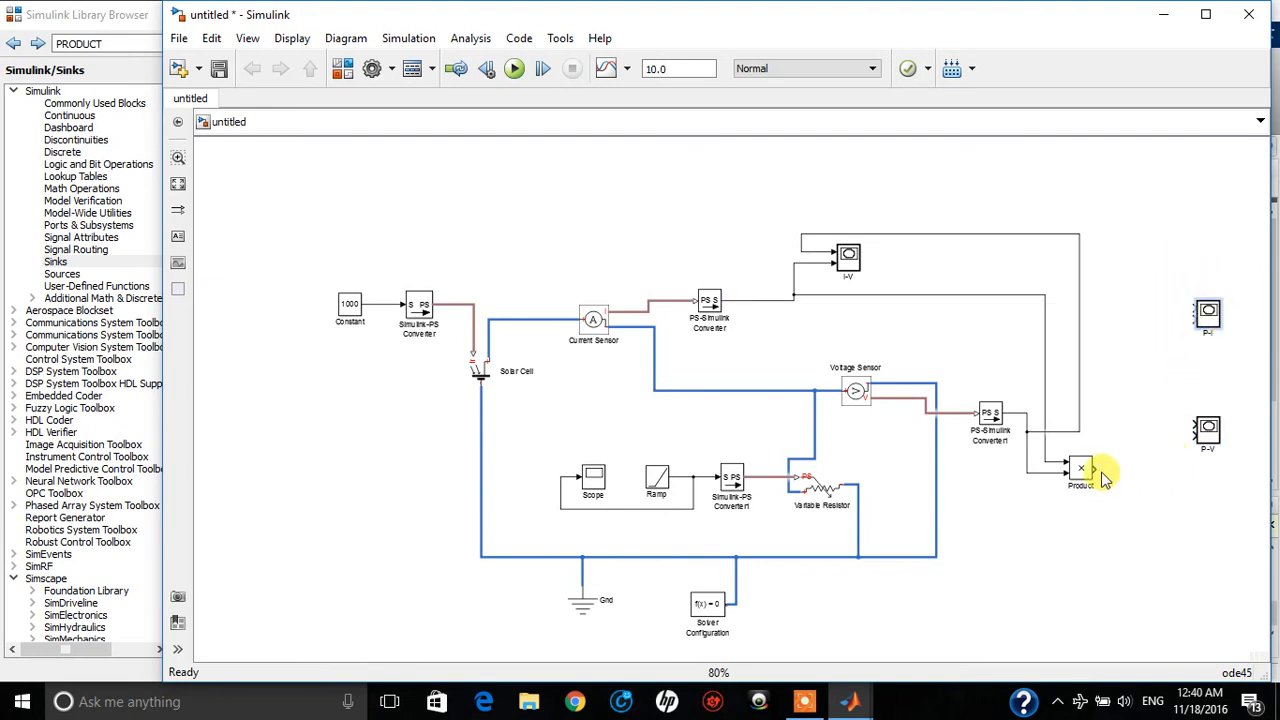
Connect the Product output to the P-I graph's second input and branch the PS-Simulink Converter's output to its first input
drag(1099, 470, 1194, 319)
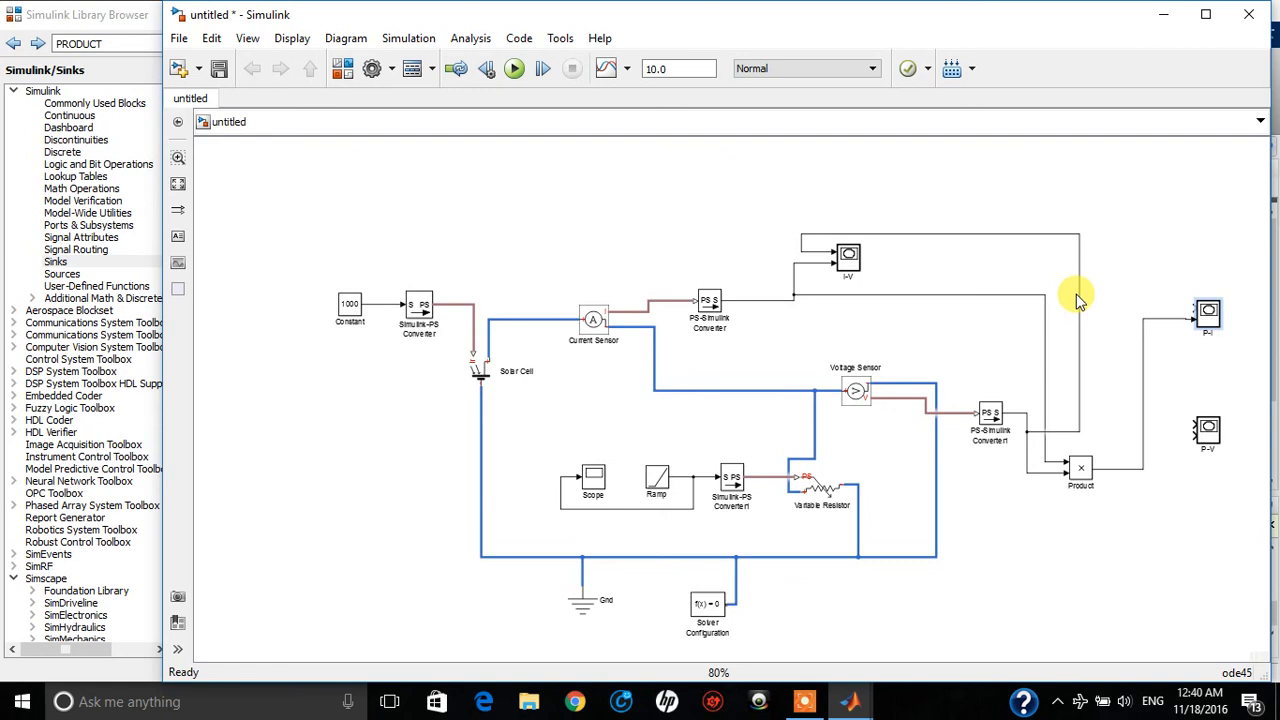
click(1190, 316)
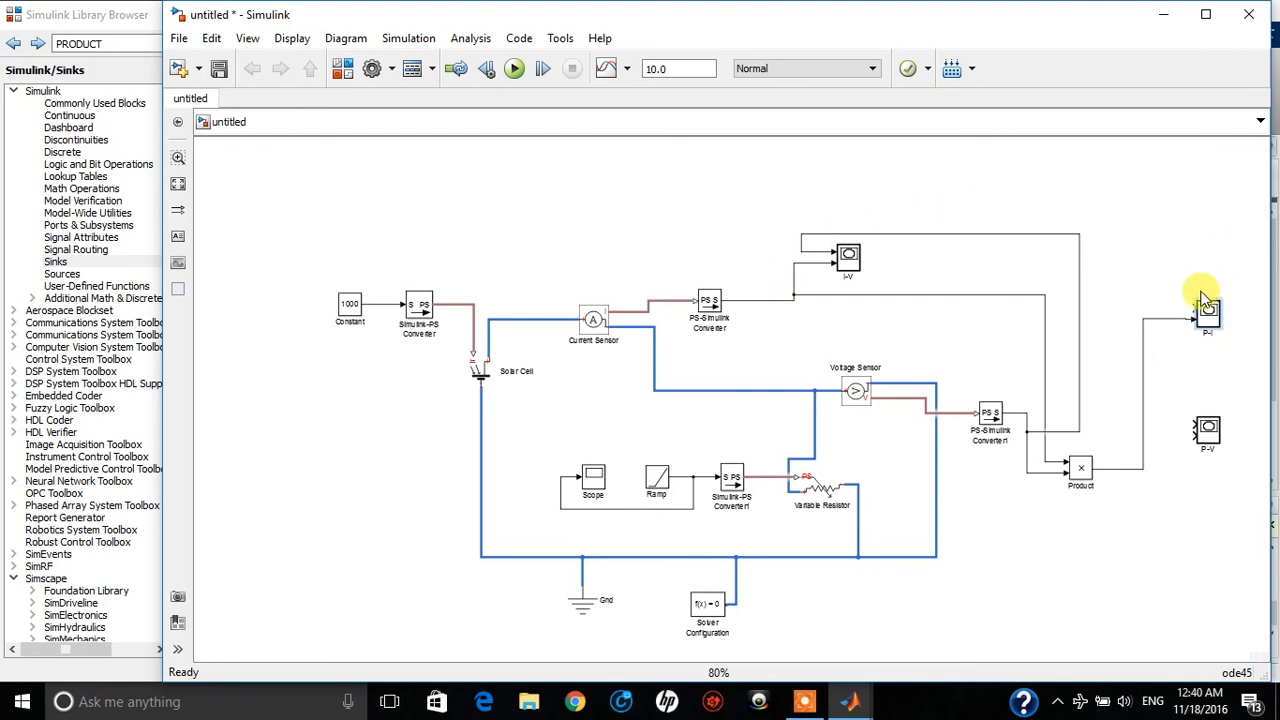
drag(1192, 311, 775, 306)
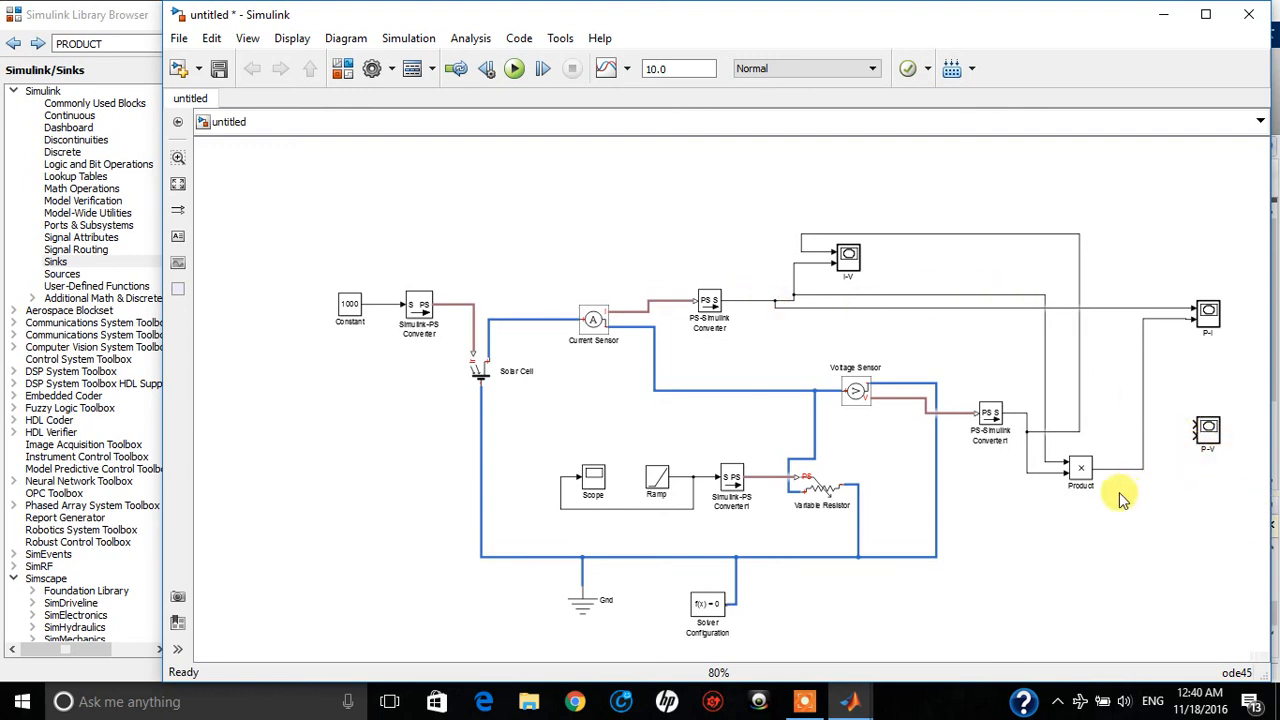
Branch the Product output to the P-V graph's second input and PS-Simulink Converter1's output to its first input
drag(1088, 468, 1145, 465)
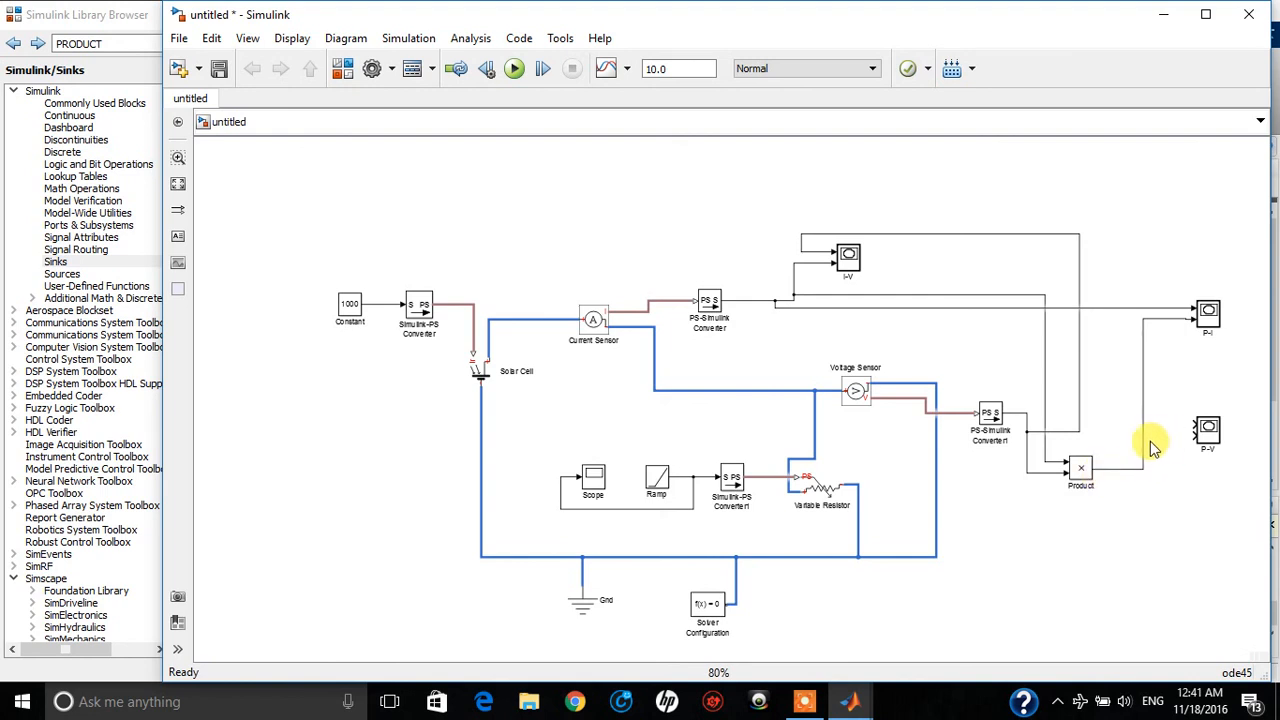
mouse_move(1142, 438)
mouse_down()
mouse_move(1157, 447)
mouse_move(1145, 447)
mouse_up()
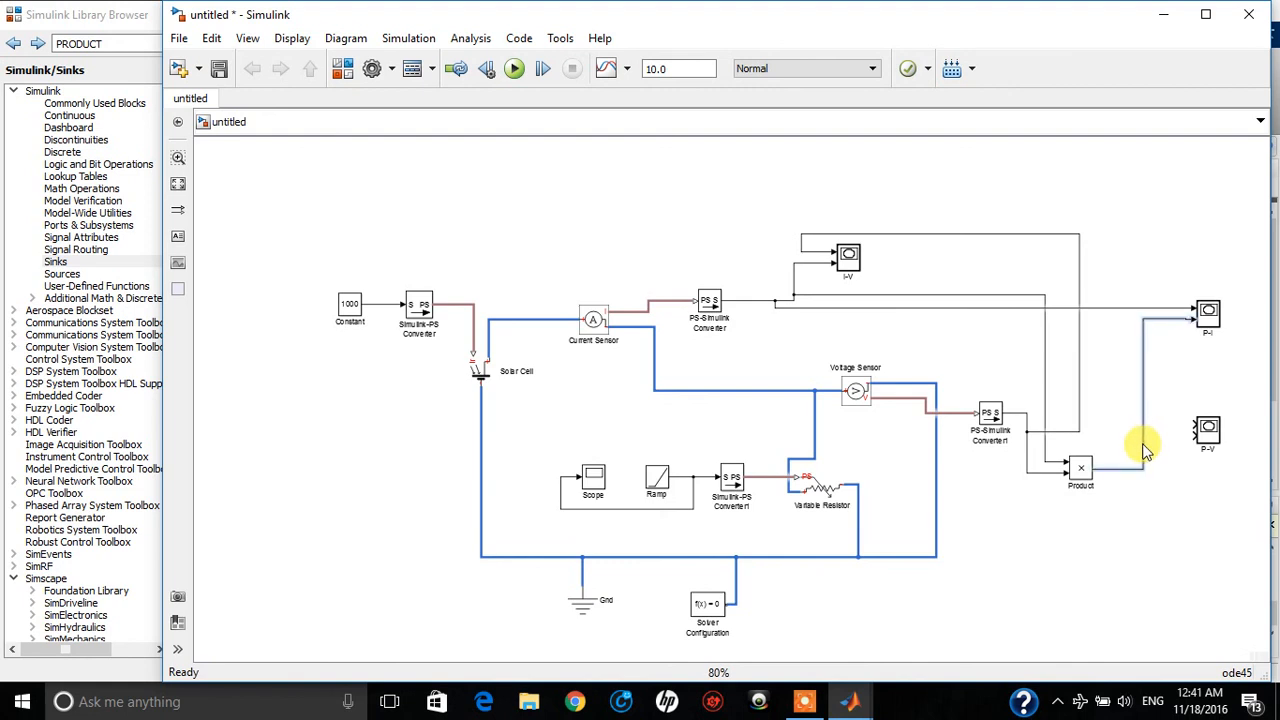
drag(1191, 434, 1082, 425)
click(1118, 545)
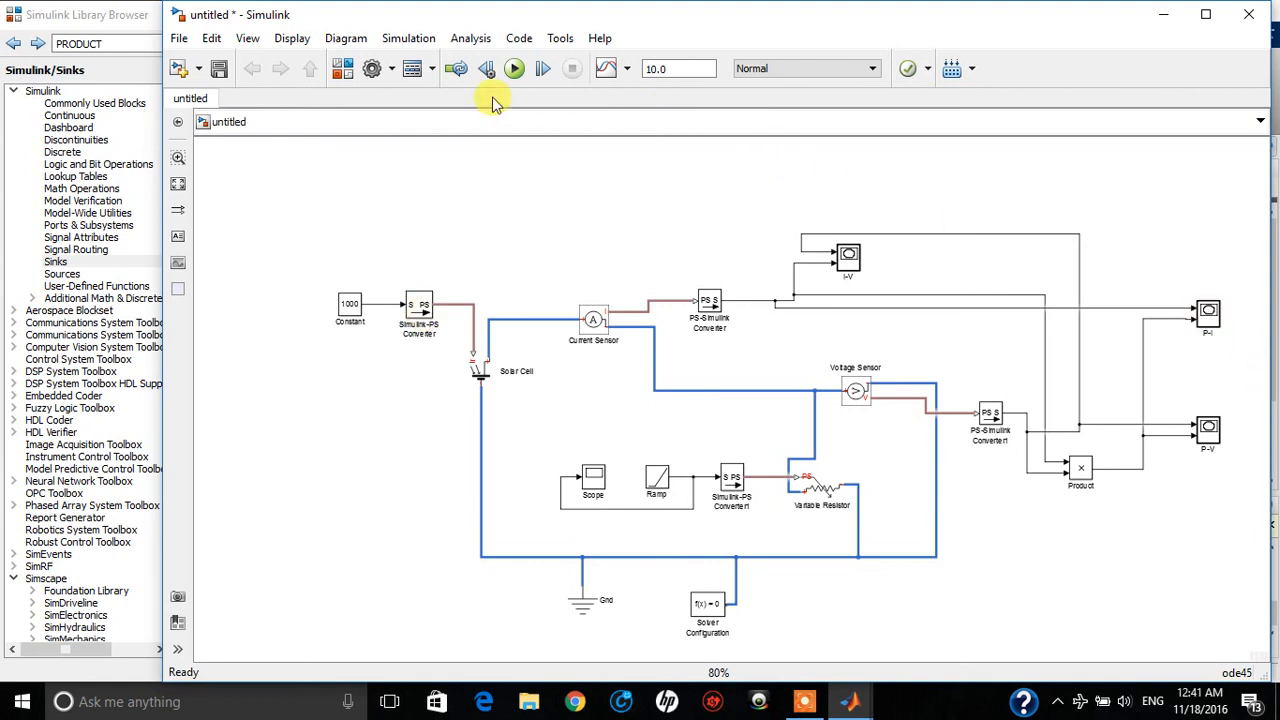
Maximize the untitled model, run its simulation, and open the source of the model error in the Diagnostic Viewer
click(1205, 15)
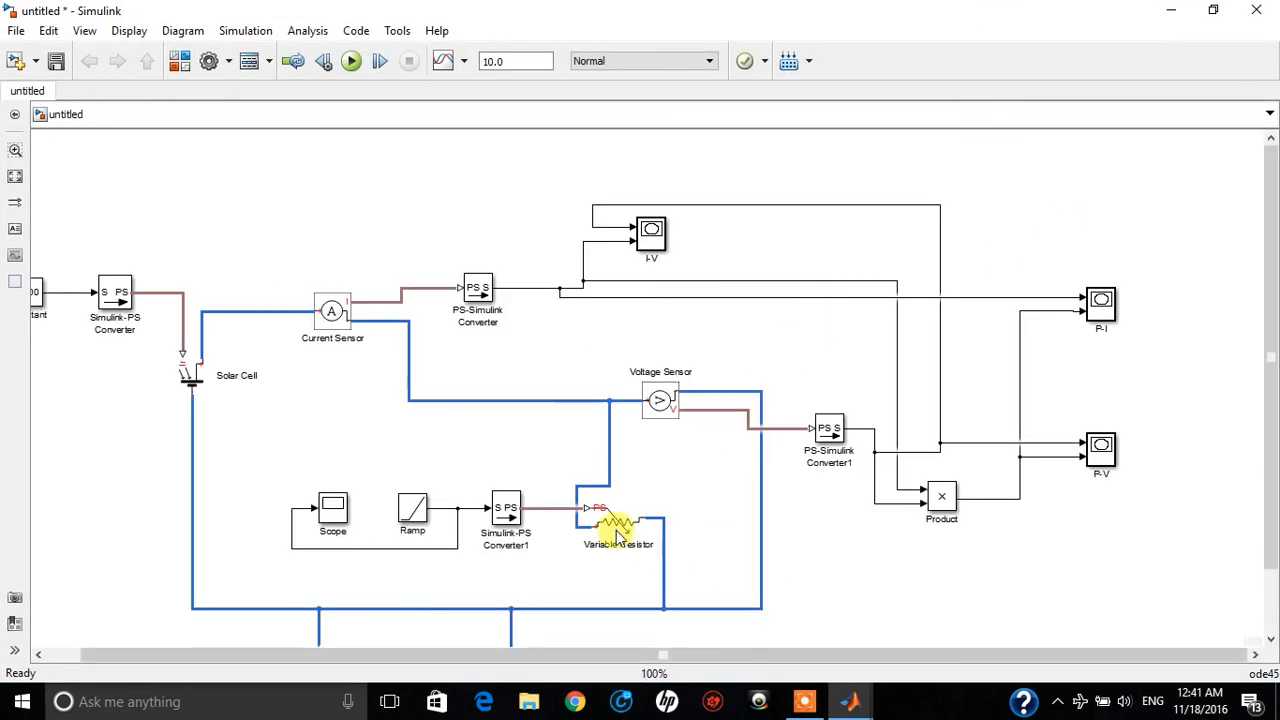
click(347, 62)
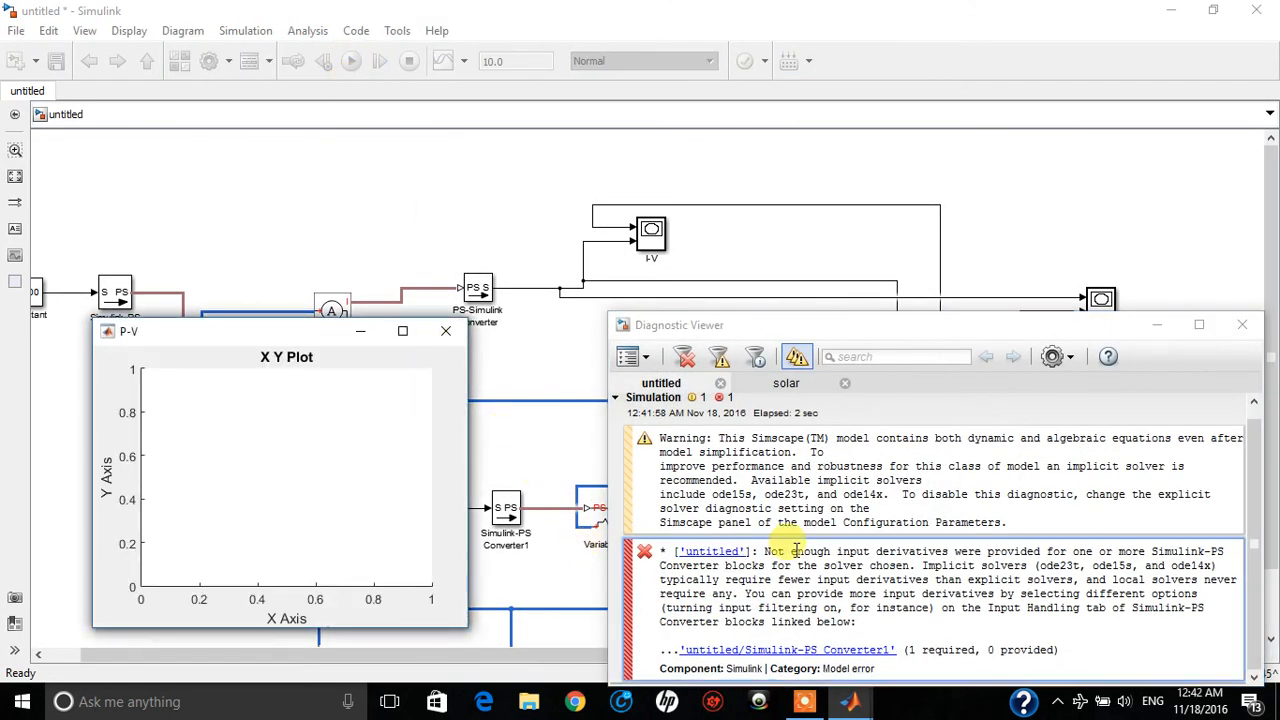
mouse_move(970, 562)
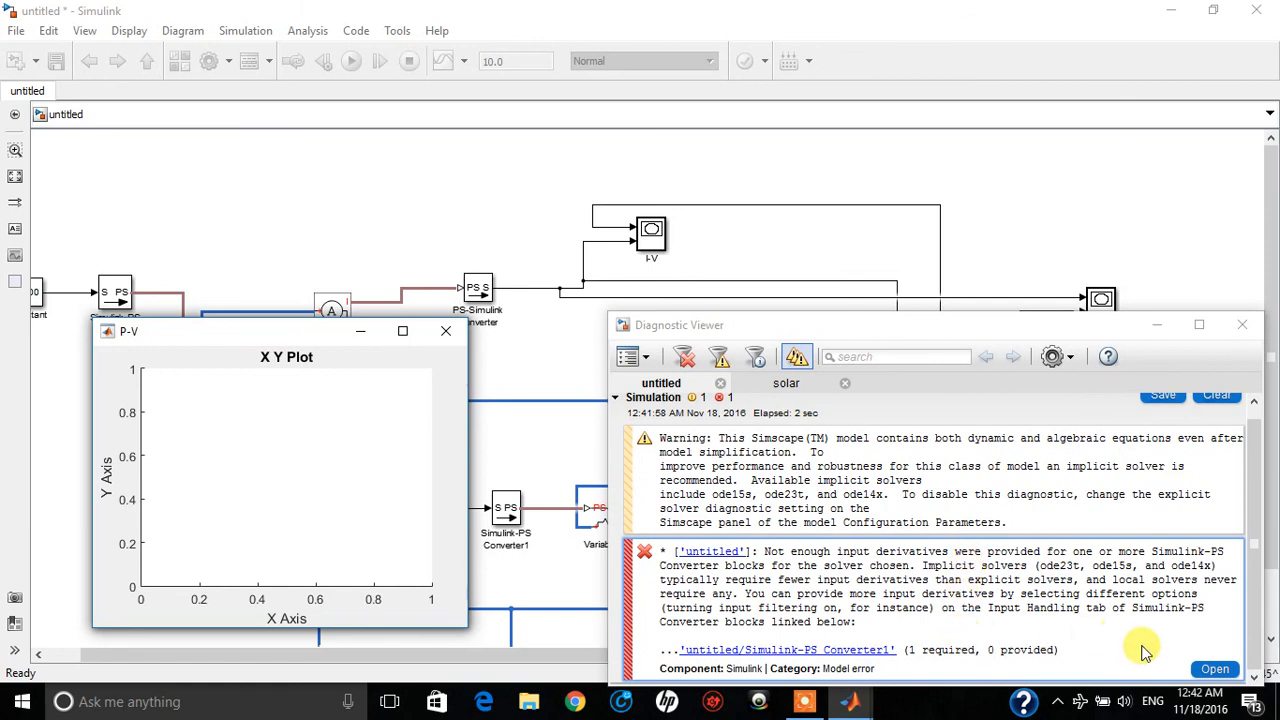
click(1215, 670)
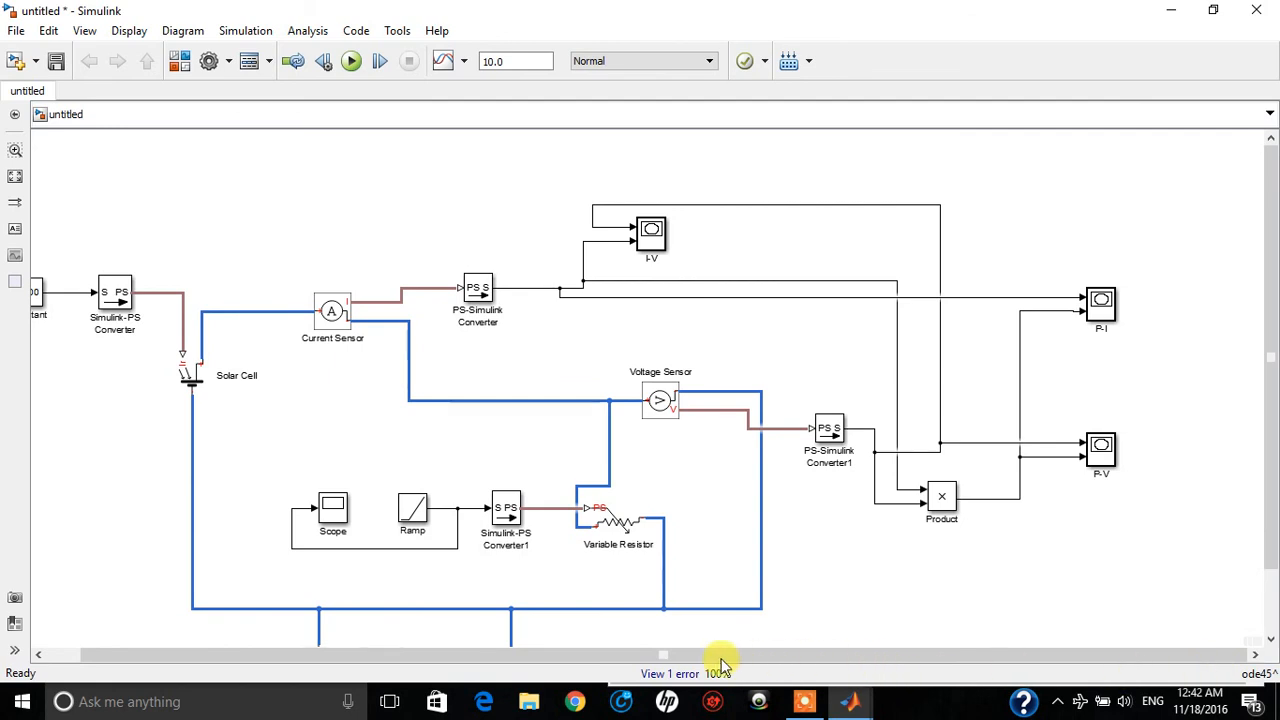
click(808, 698)
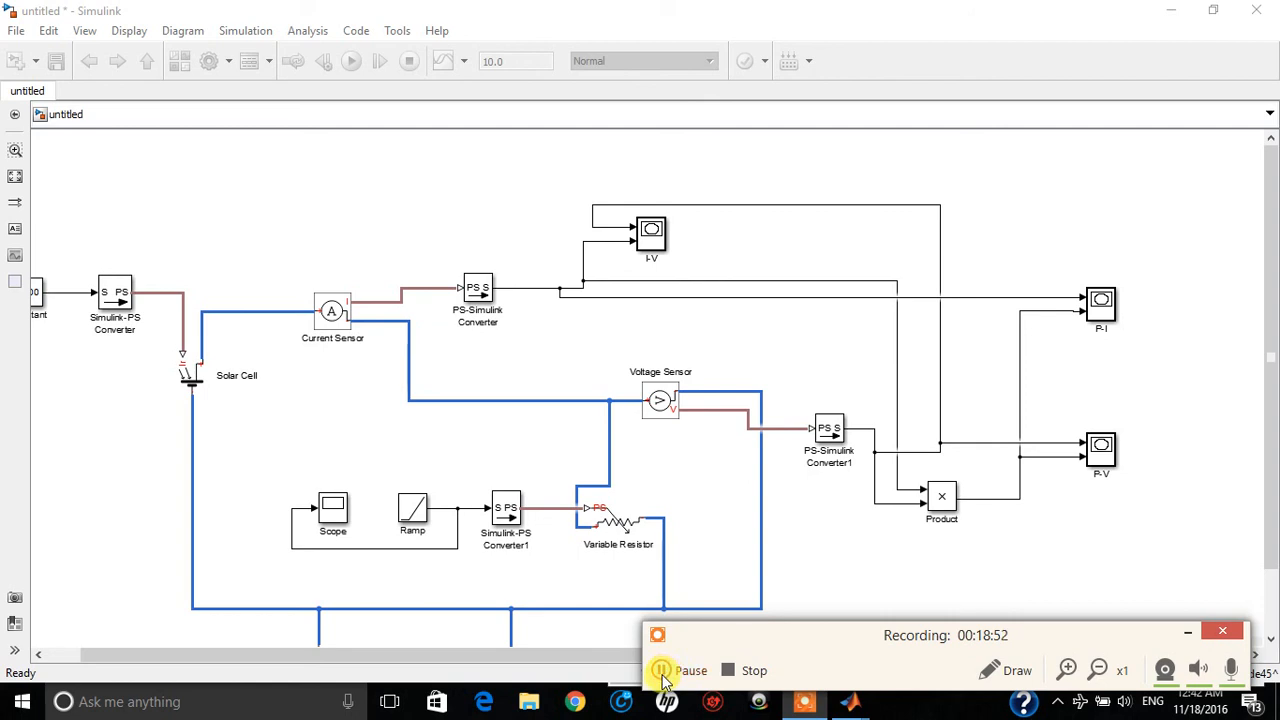
click(662, 673)
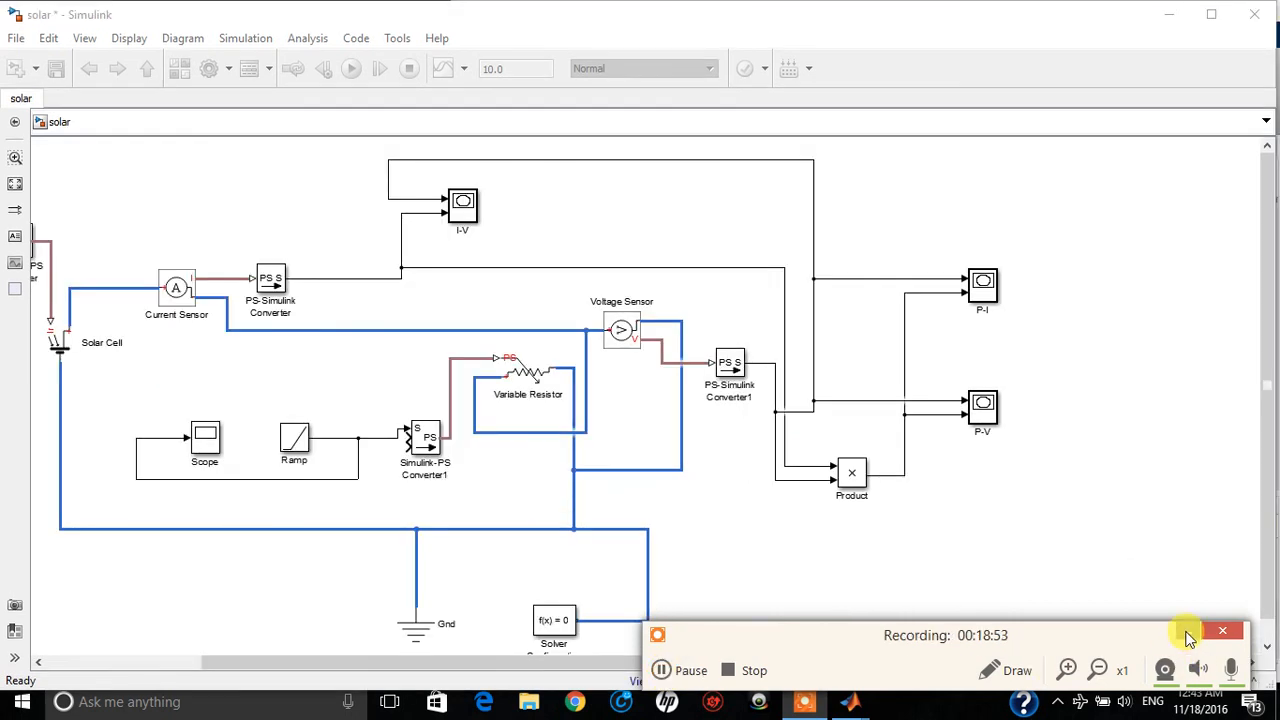
click(1187, 634)
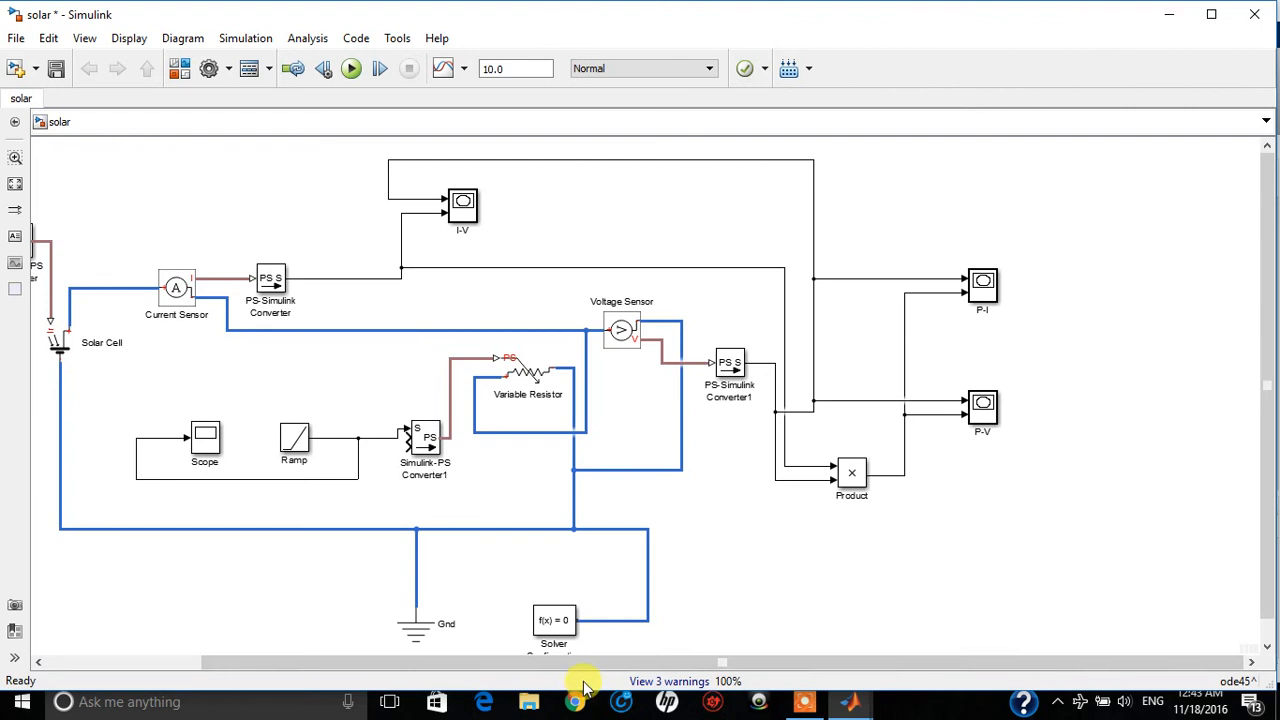
Bring the whole solar model into view and run its simulation
drag(586, 664, 496, 663)
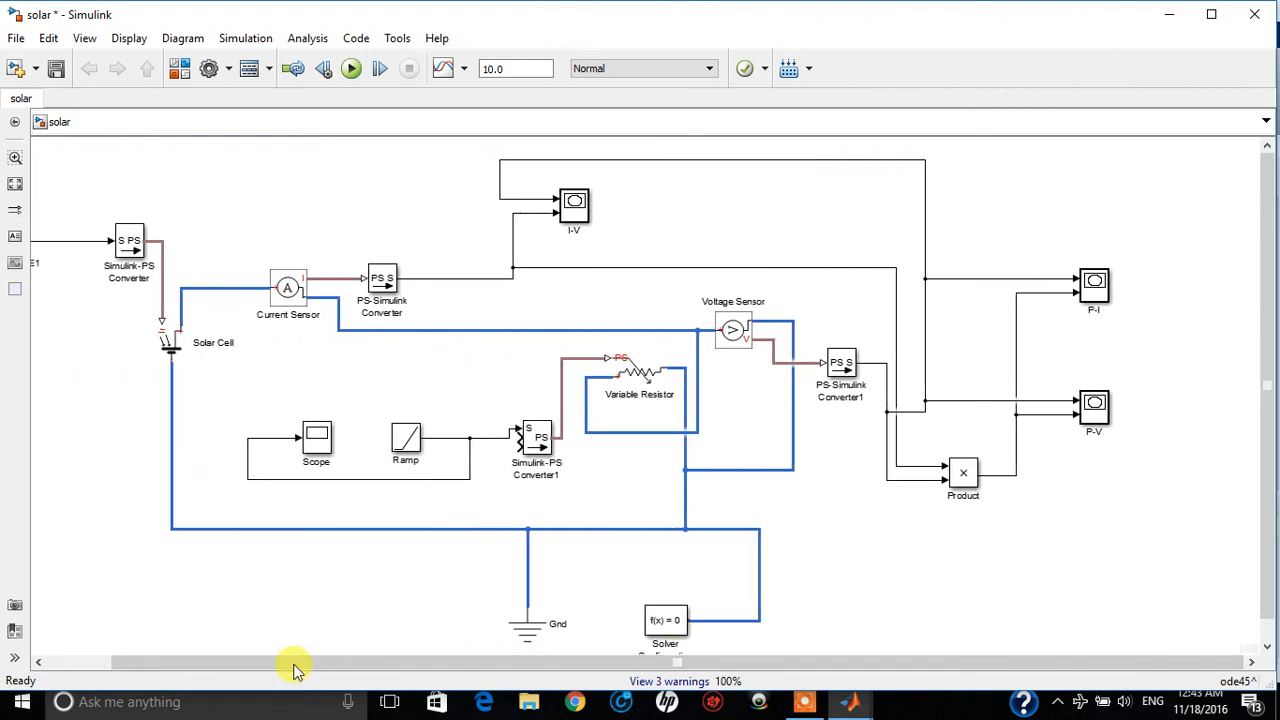
drag(300, 675, 200, 666)
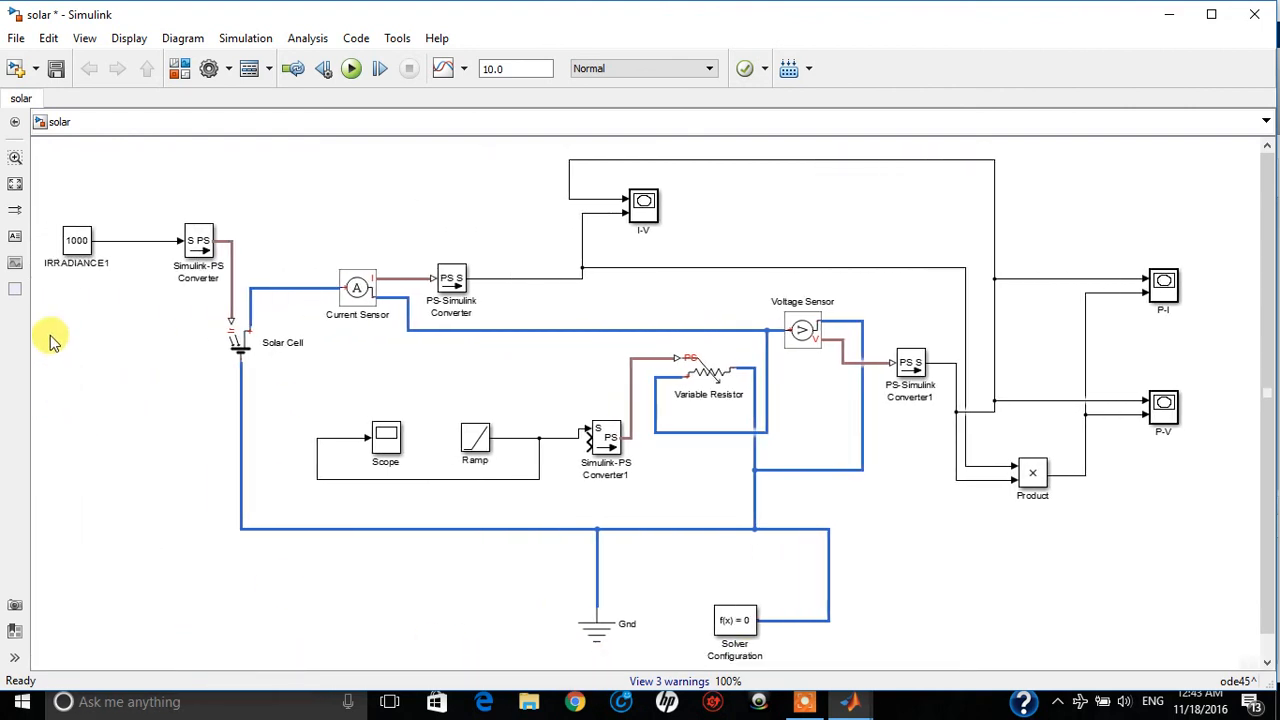
click(352, 69)
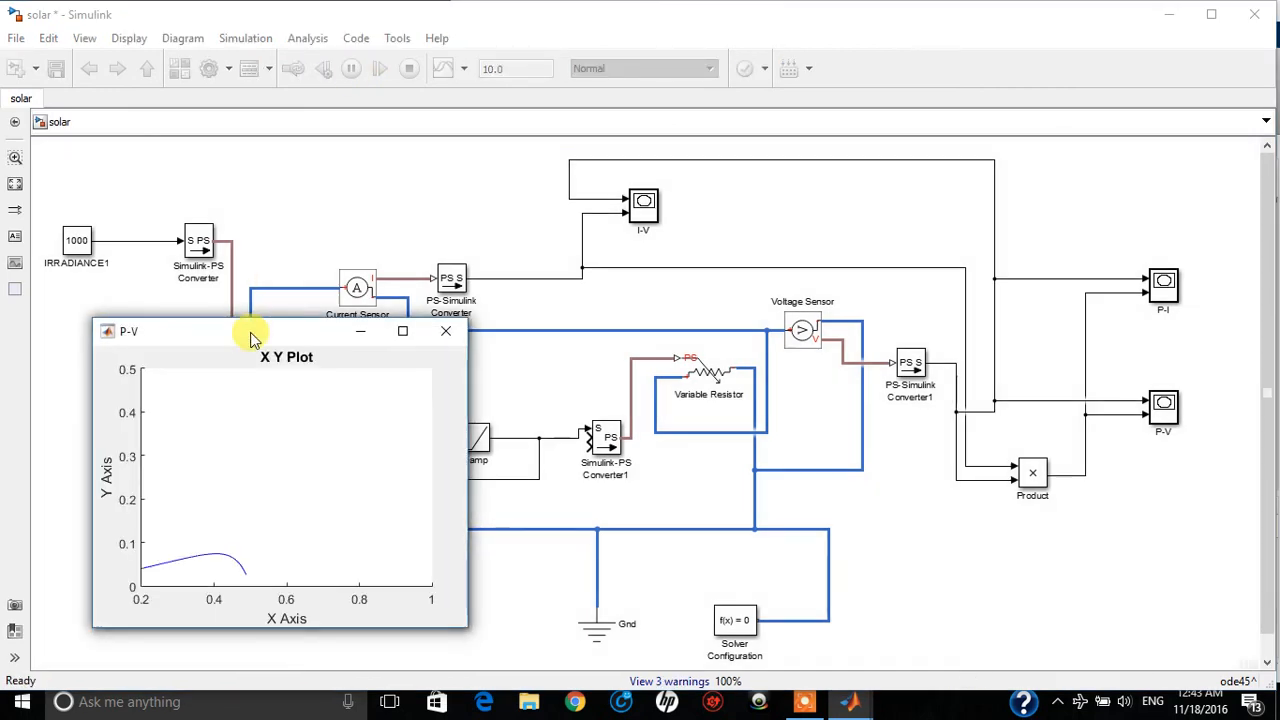
Spread out the I-V, P-I and P-V plot windows so that all three curves can be examined together
drag(368, 318, 731, 334)
drag(232, 334, 470, 14)
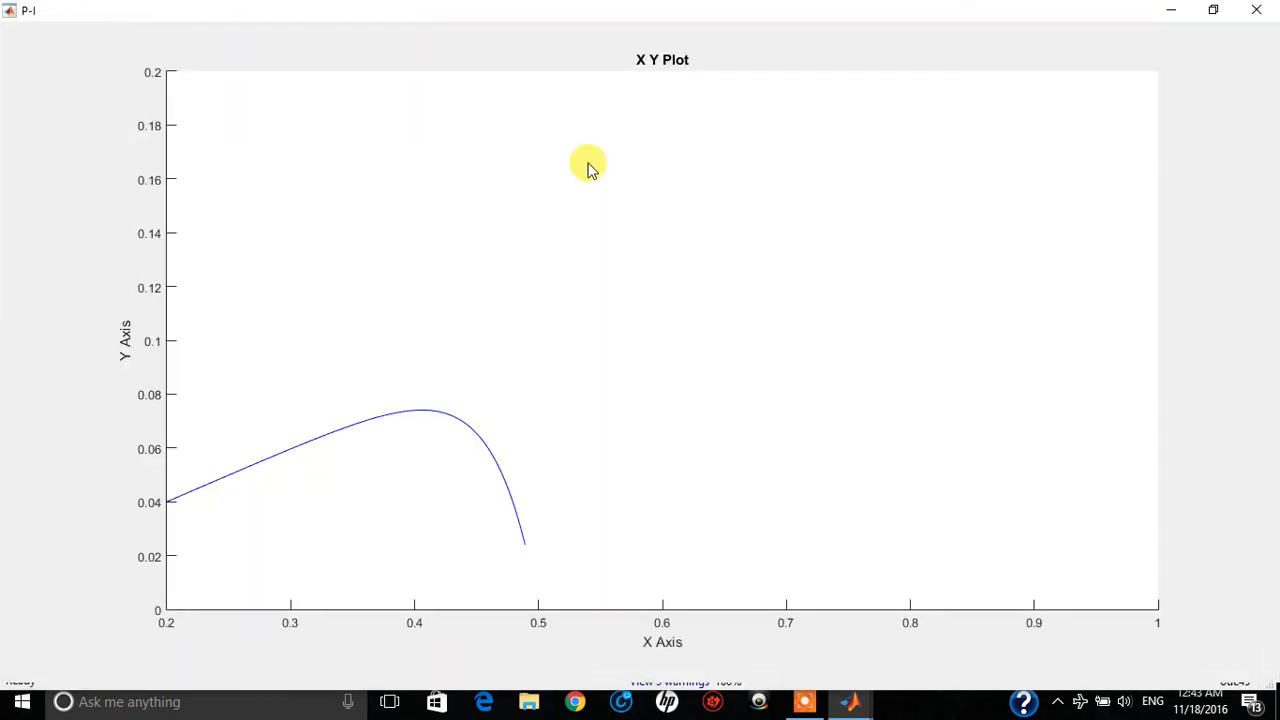
click(1212, 9)
drag(286, 331, 557, 33)
drag(797, 336, 885, 362)
drag(277, 329, 271, 349)
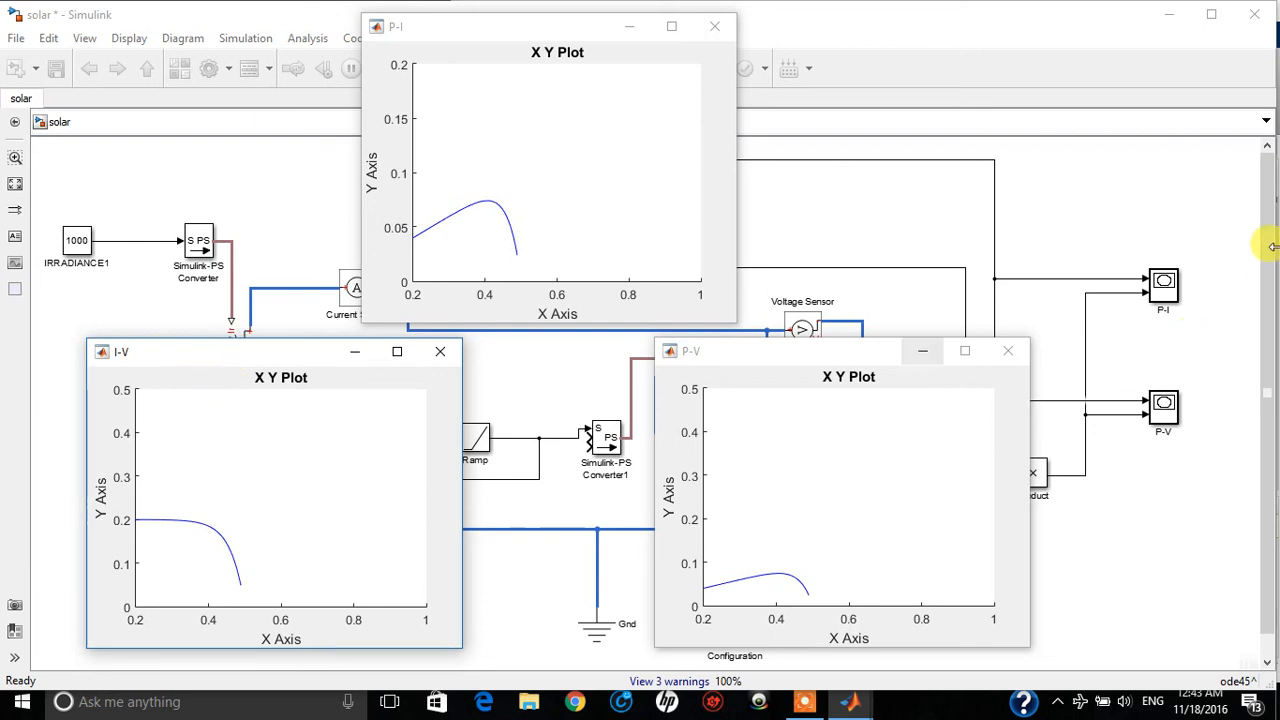
Close the P-V, I-V and P-I plot windows
click(1010, 355)
click(440, 352)
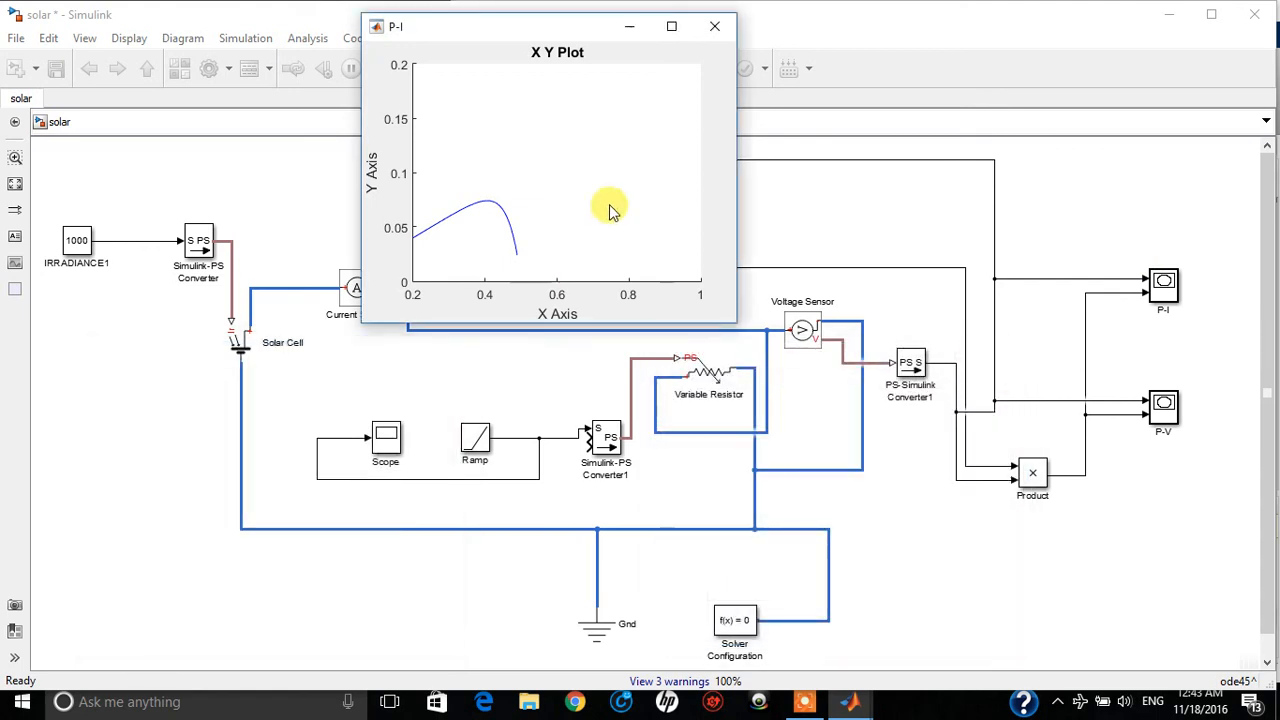
click(722, 28)
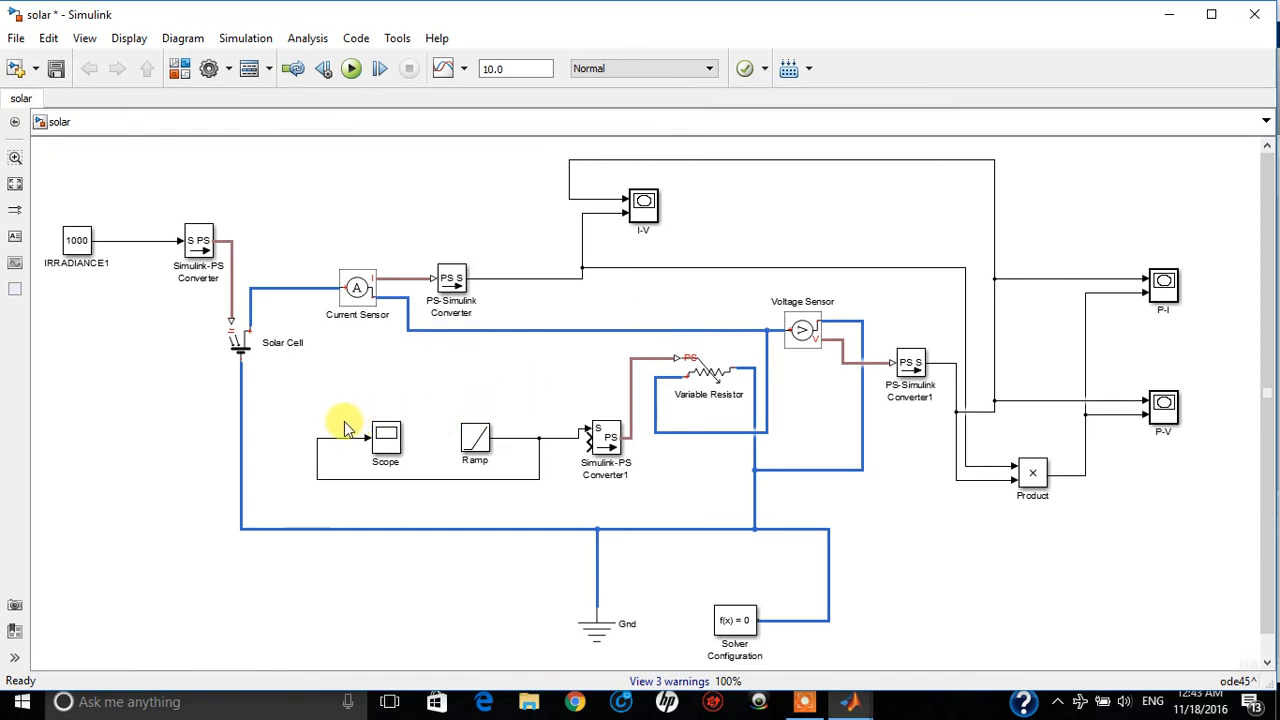
click(228, 344)
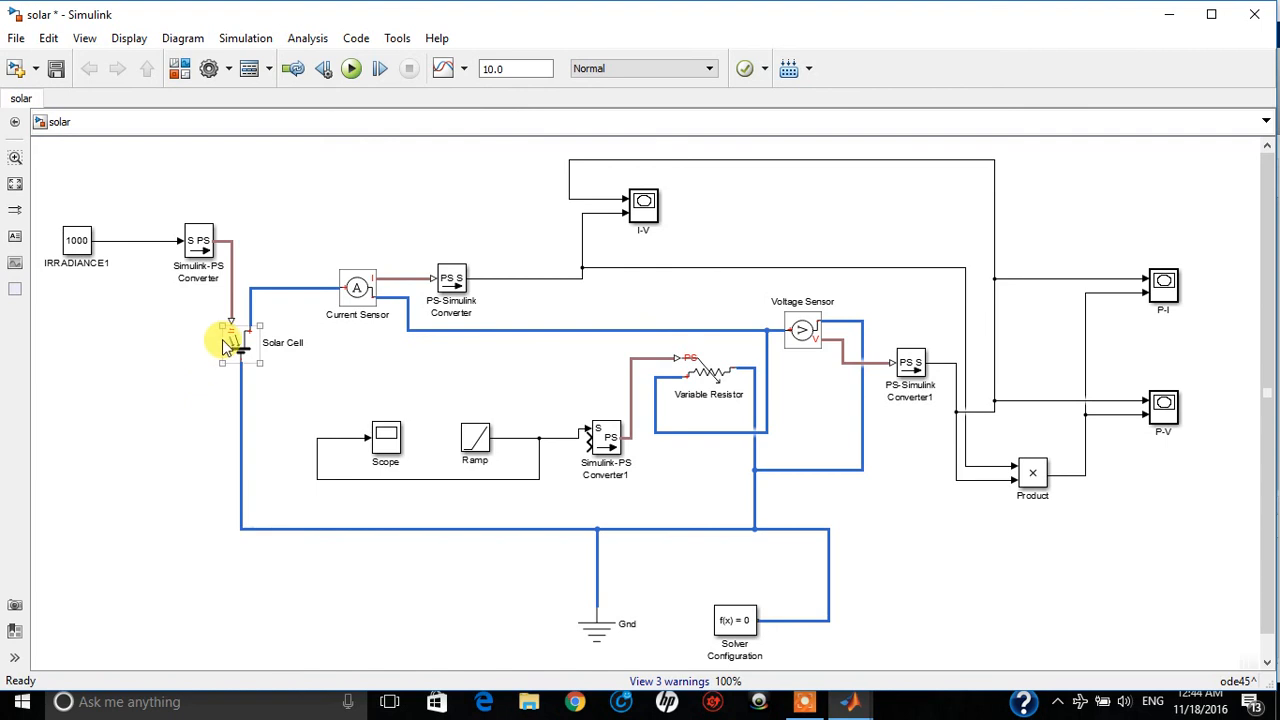
click(175, 375)
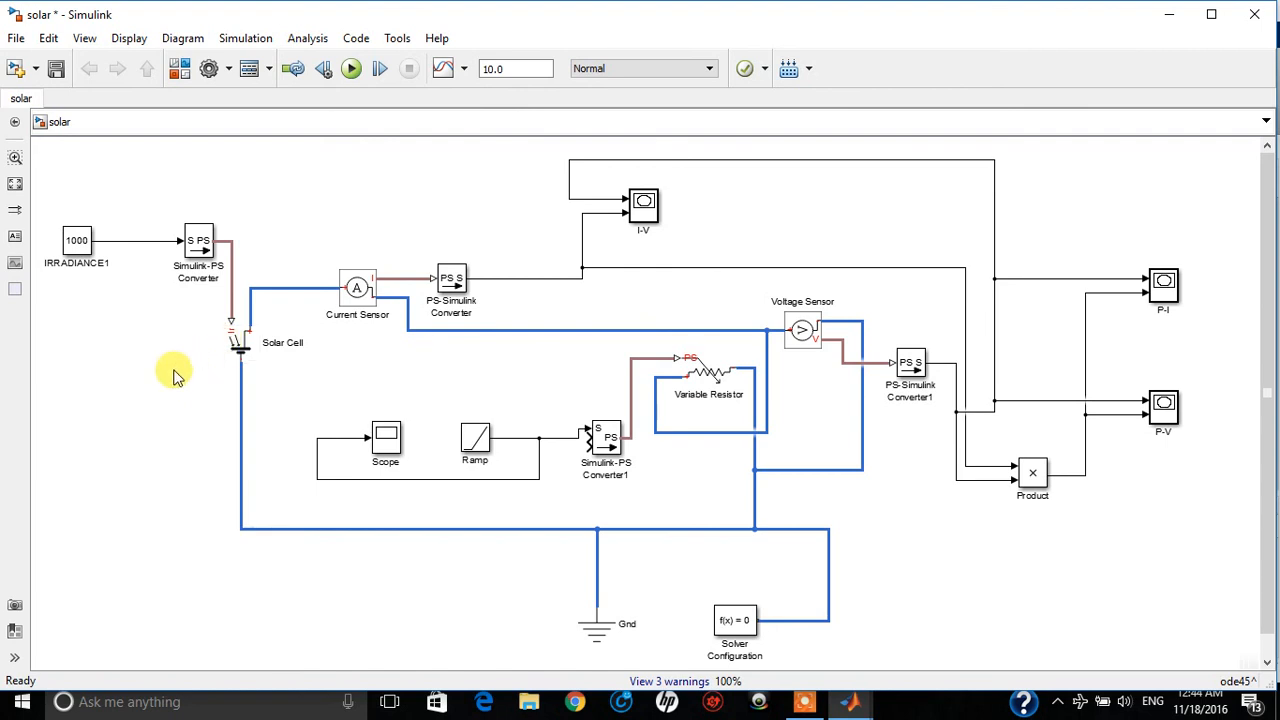
click(232, 358)
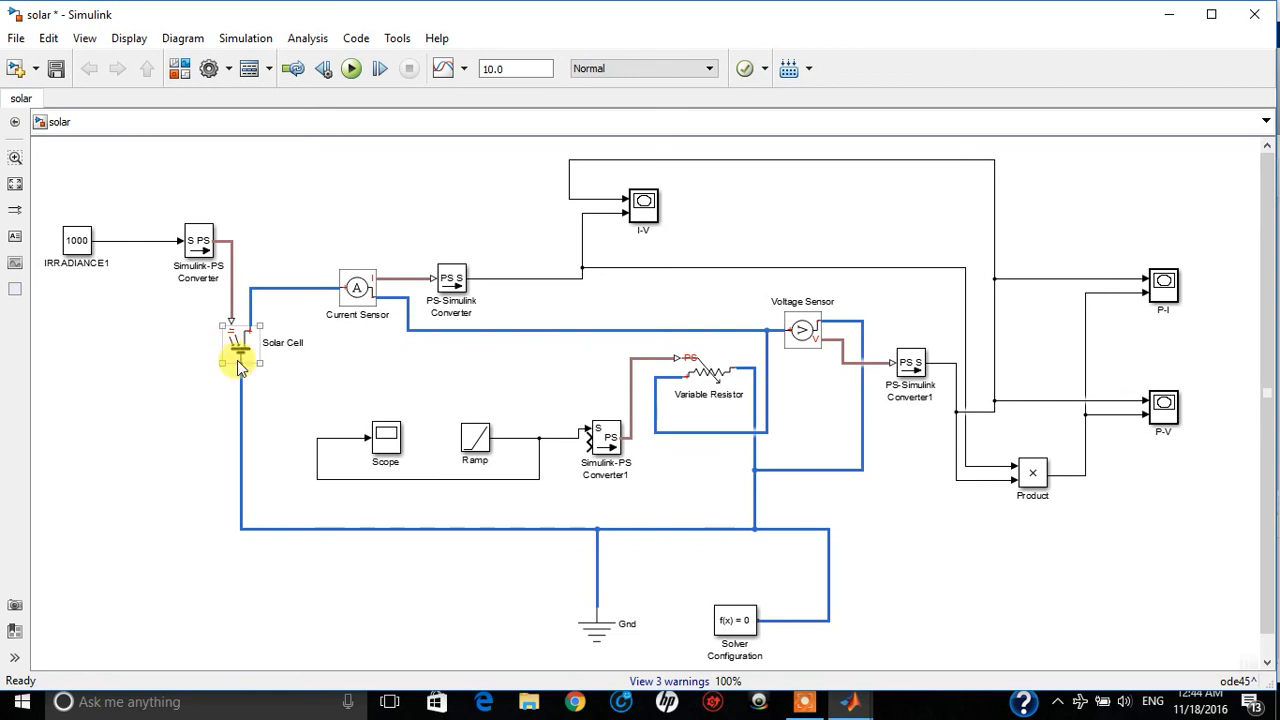
click(216, 367)
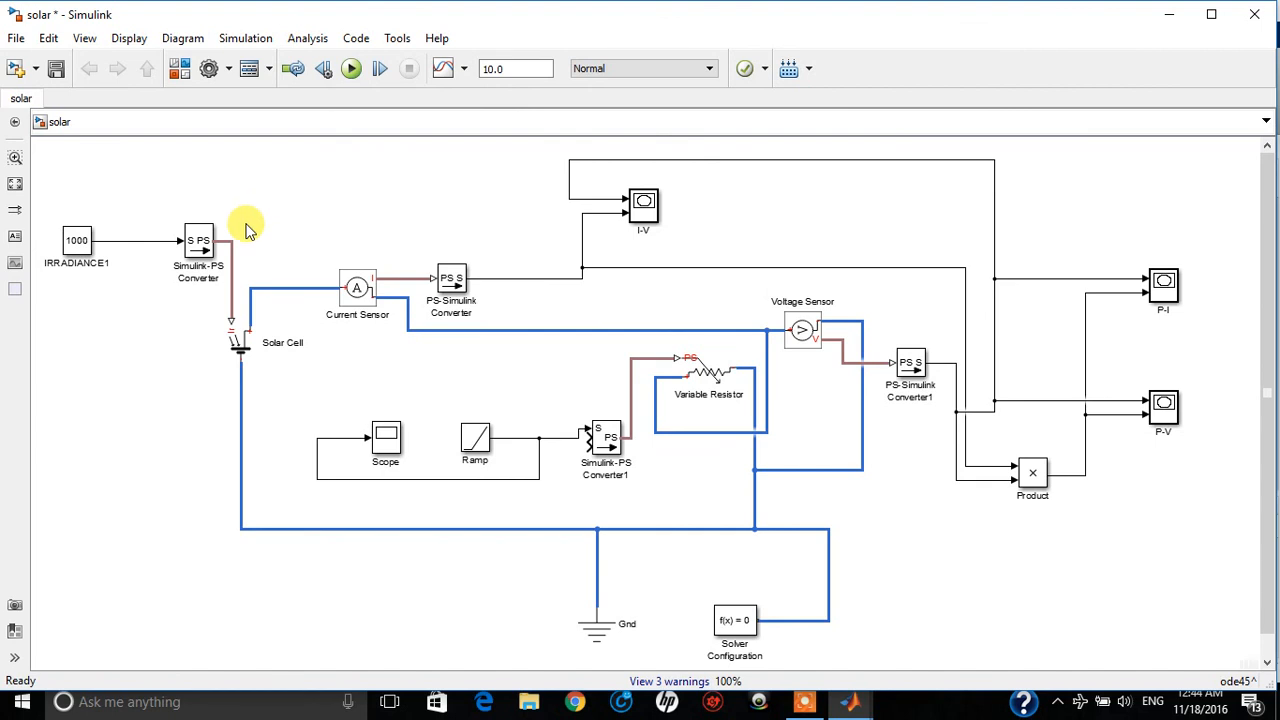
Cancel closing the solar model, minimize the open model windows, and close the Simulink Library Browser
click(1258, 20)
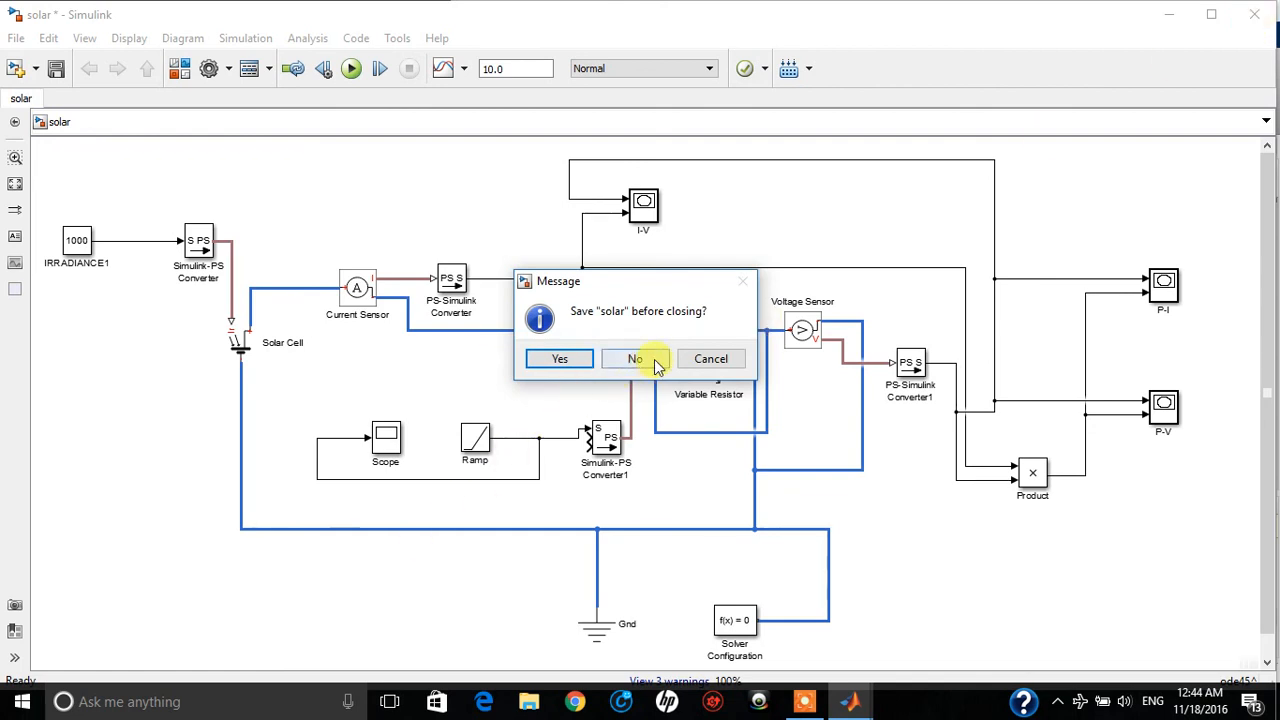
click(712, 356)
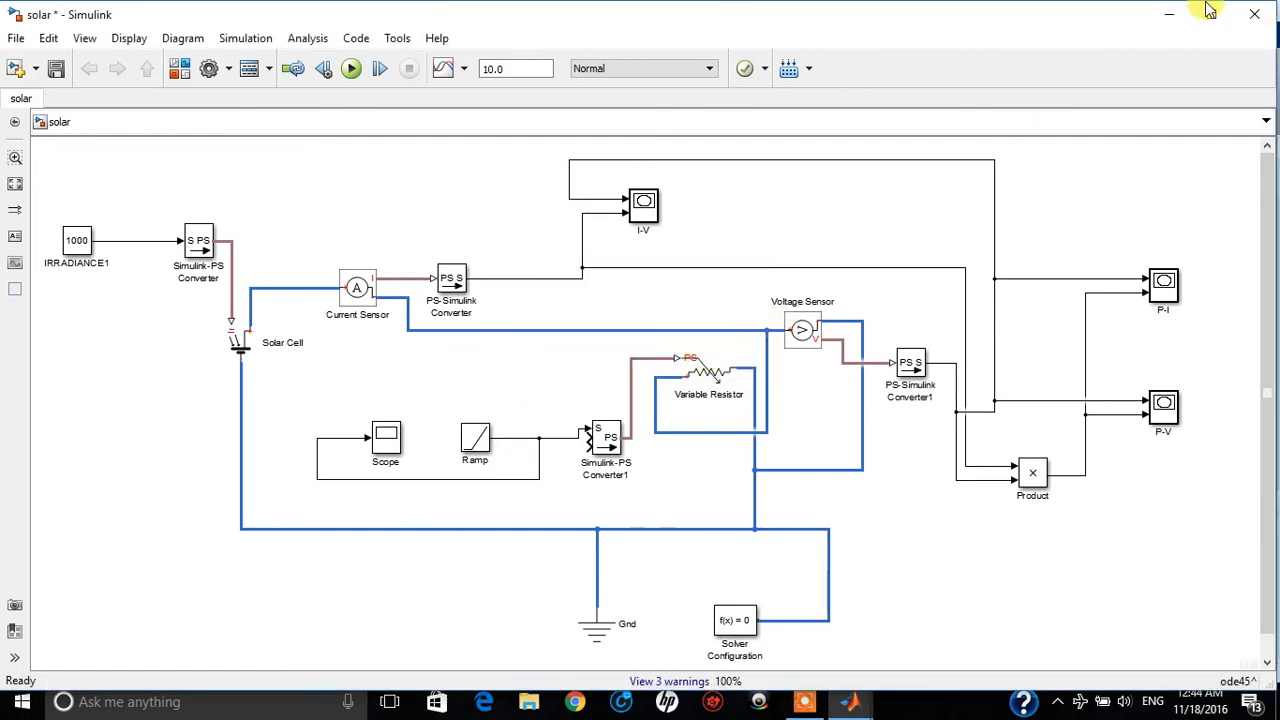
click(1170, 16)
click(1174, 14)
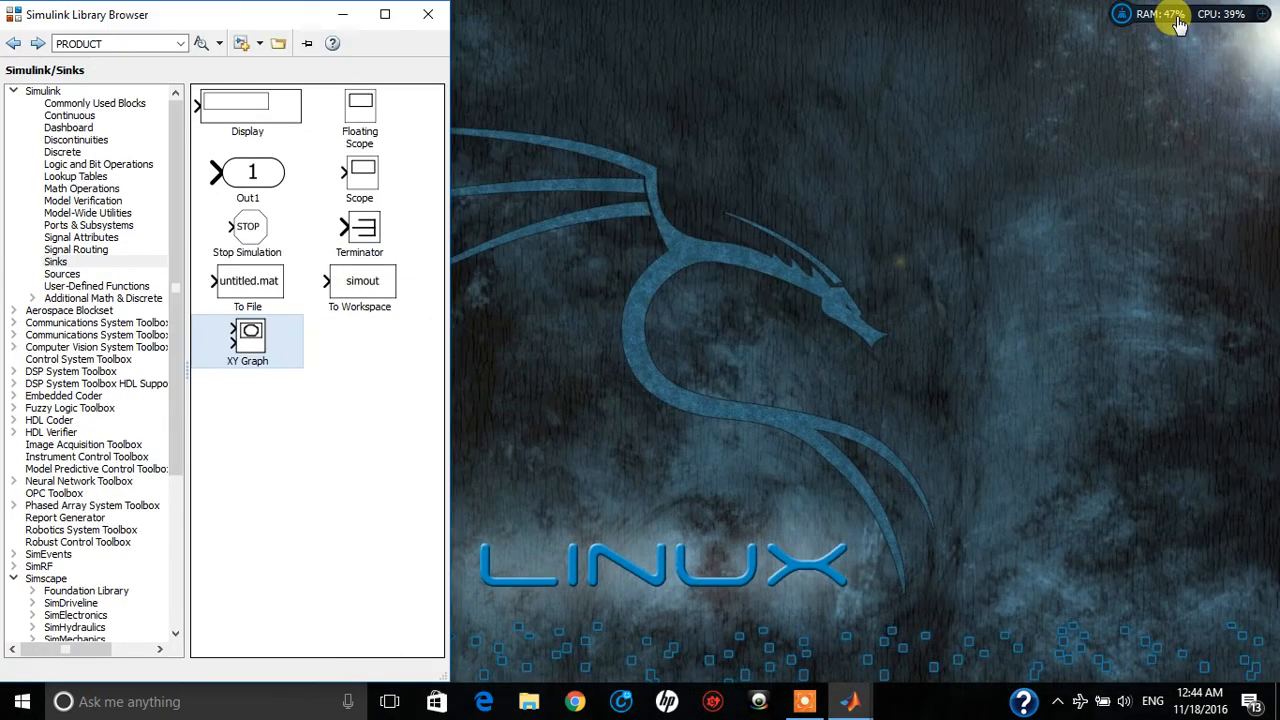
click(427, 22)
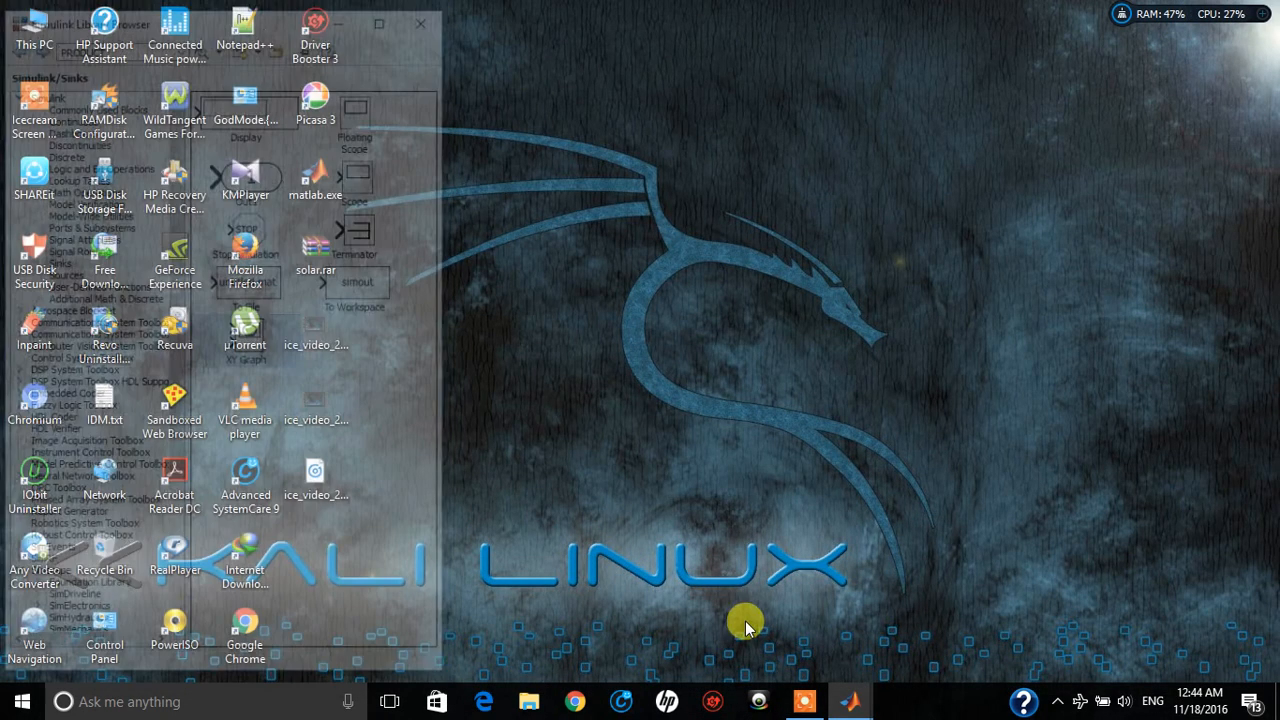
click(803, 702)
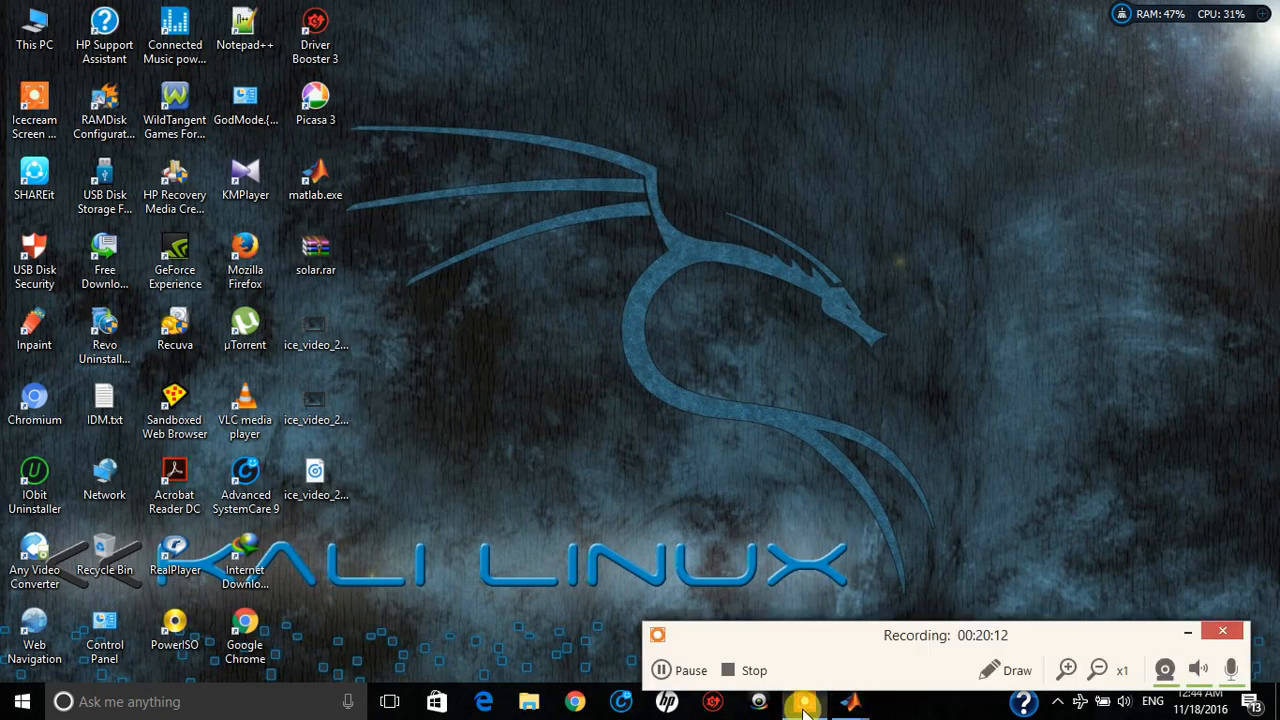
click(668, 670)
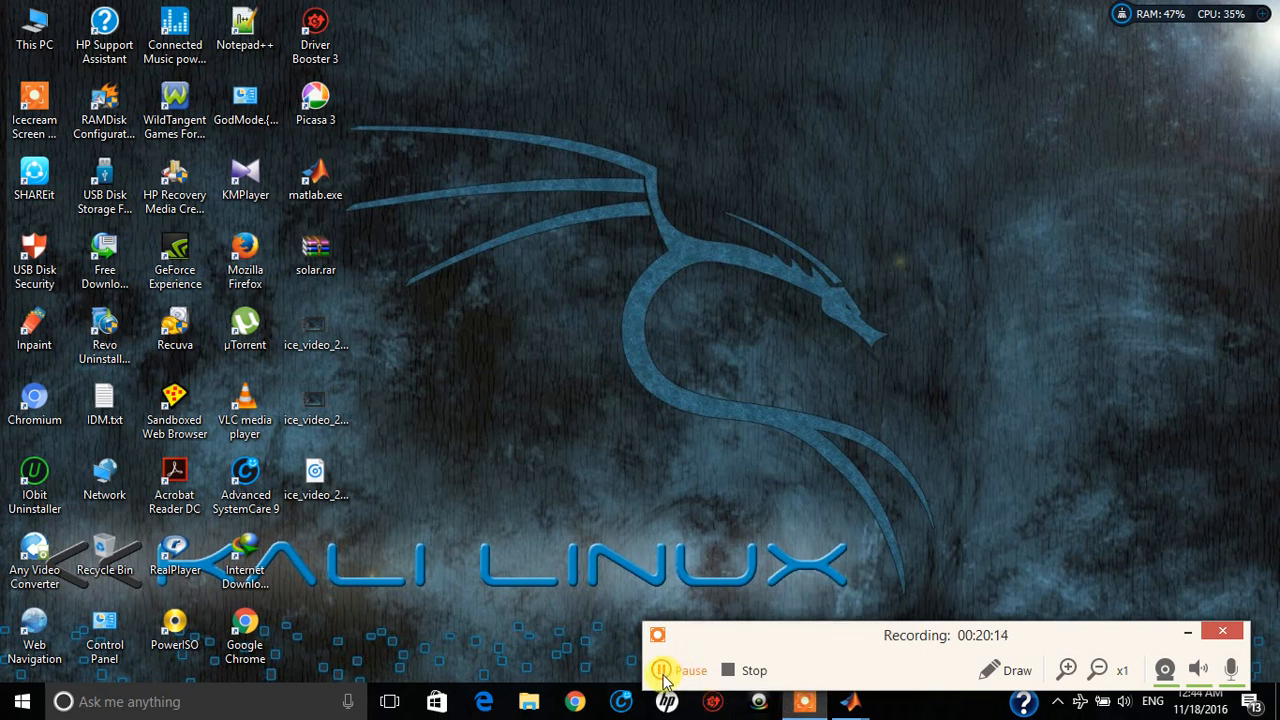